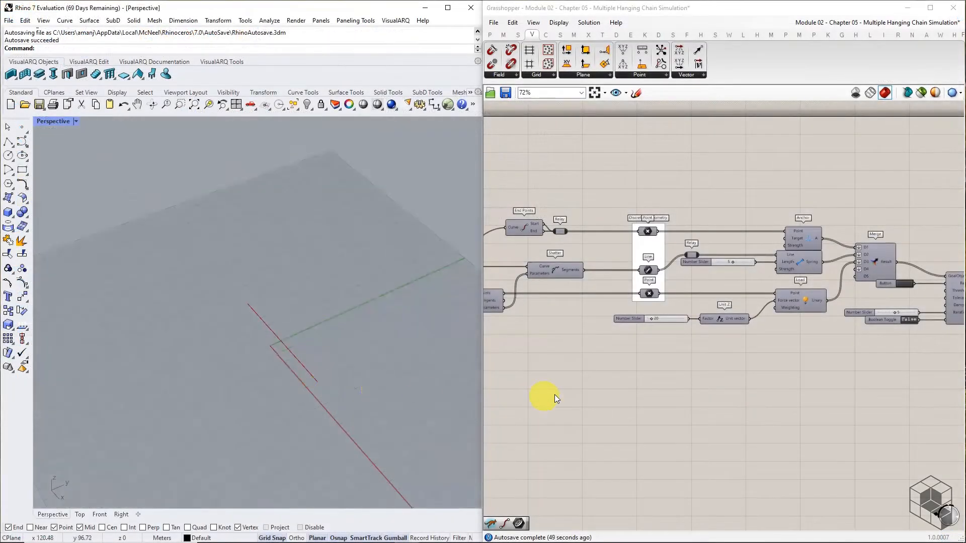
Draw two long, separate single-segment polylines on the ground plane near the origin, running roughly in the same direction.
right_click_drag(555, 398, 882, 376)
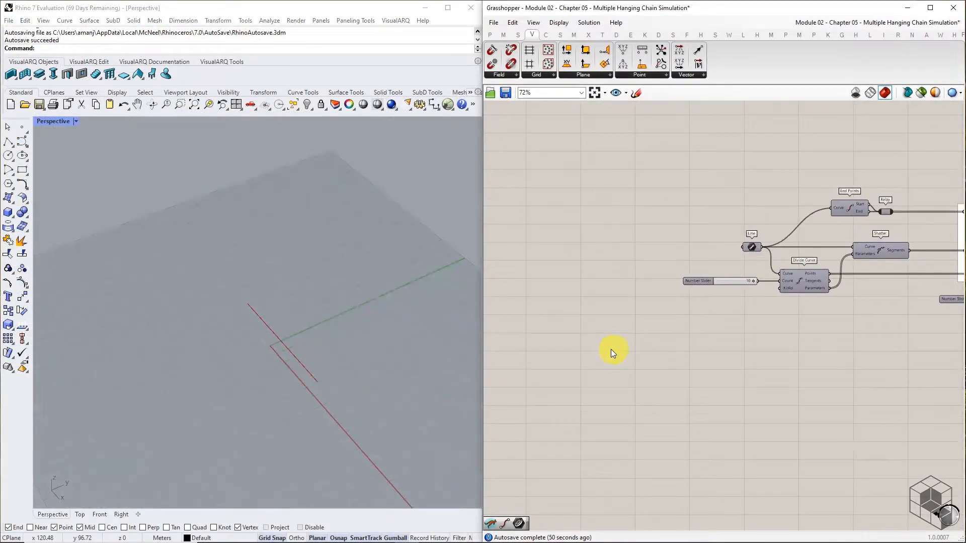
left_click(7, 143)
left_click(158, 332)
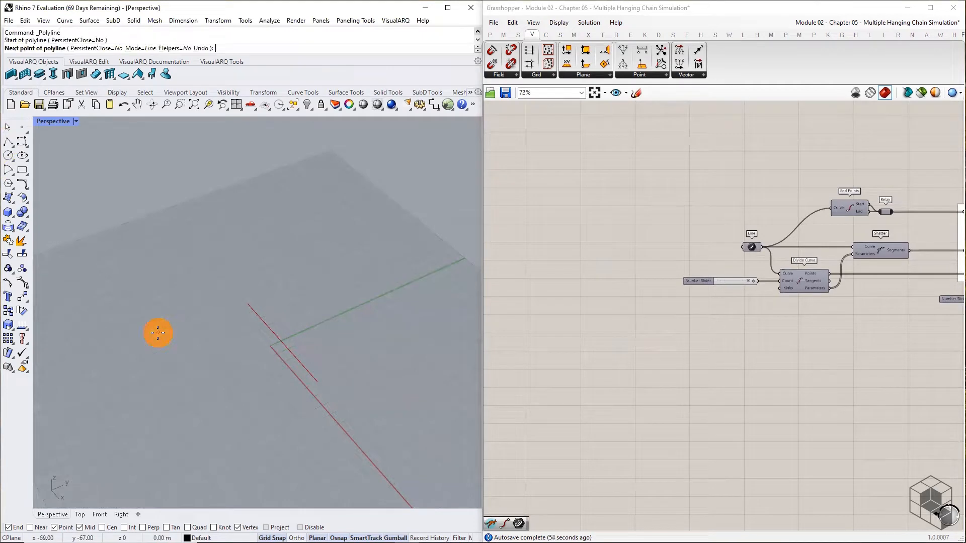
left_click(315, 296)
right_click(317, 300)
right_click(319, 304)
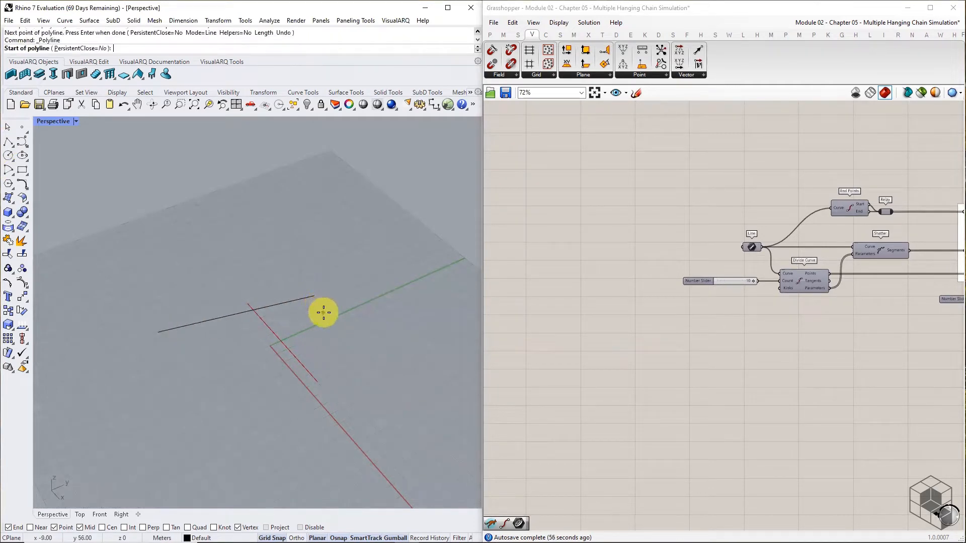
left_click(325, 313)
left_click(197, 390)
right_click(237, 340)
right_click(260, 299)
Draw three more single-segment polylines, each crossing both long lines.
scroll(259, 293, "up", 5)
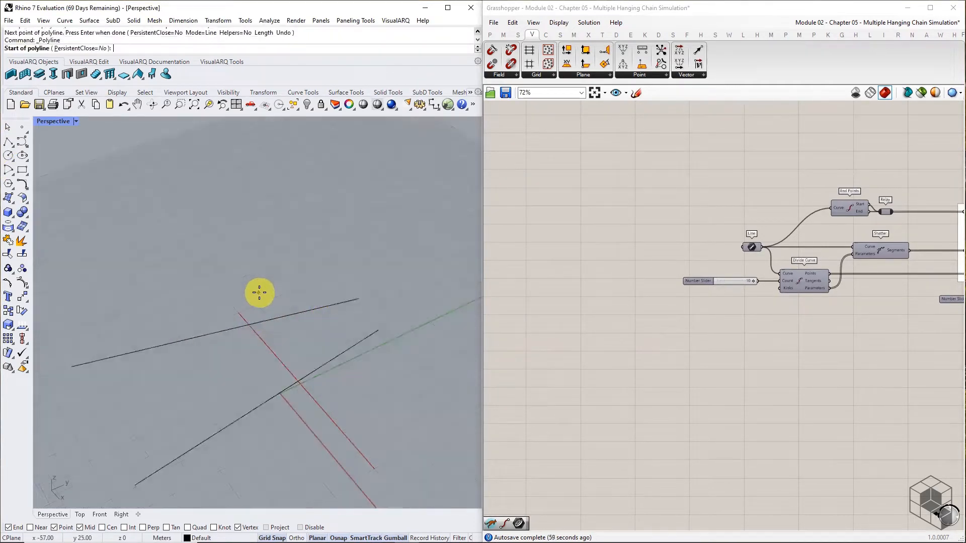
left_click(260, 287)
left_click(370, 382)
right_click(237, 316)
right_click(225, 305)
left_click(213, 293)
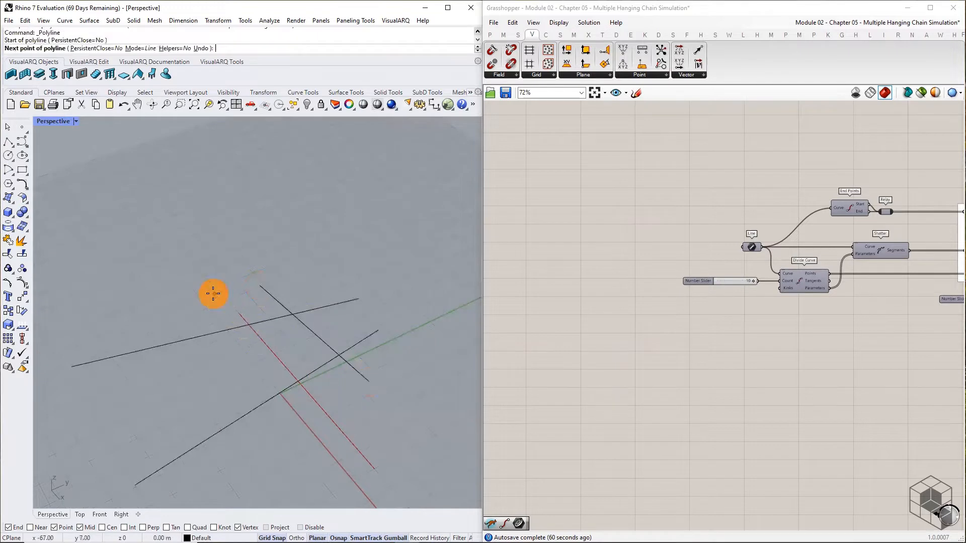
left_click(286, 505)
right_click(200, 459)
right_click(197, 473)
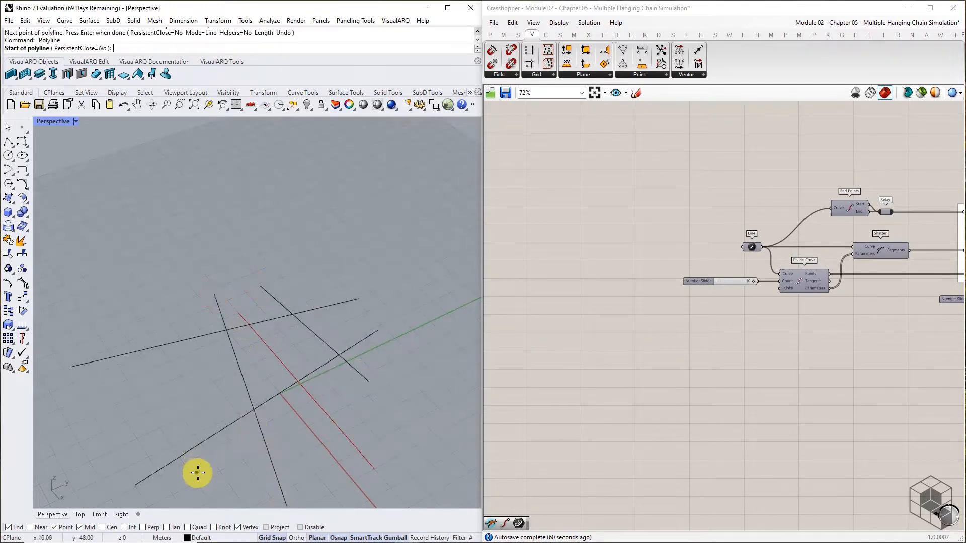
left_click(198, 471)
left_click(129, 328)
right_click(129, 327)
scroll(336, 369, "down", 5)
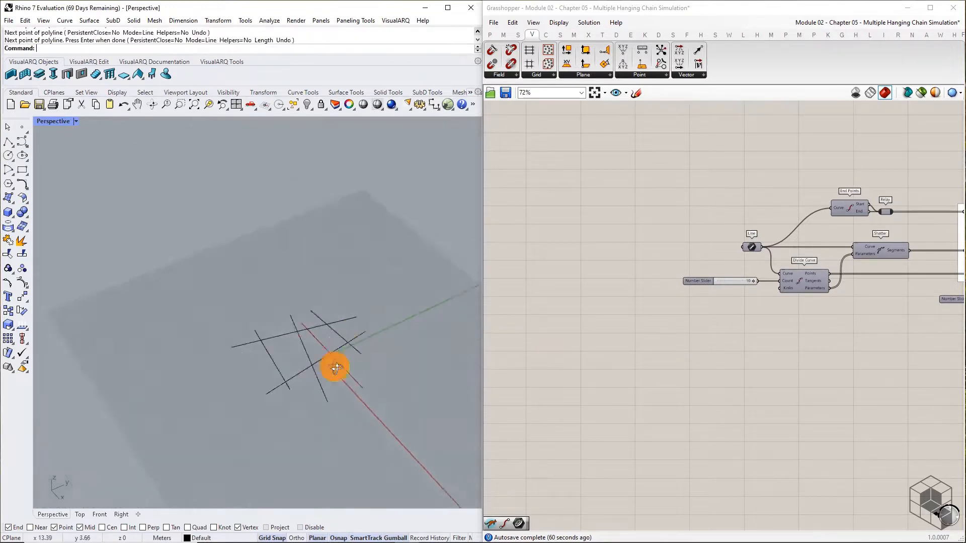
right_click_drag(335, 369, 369, 369)
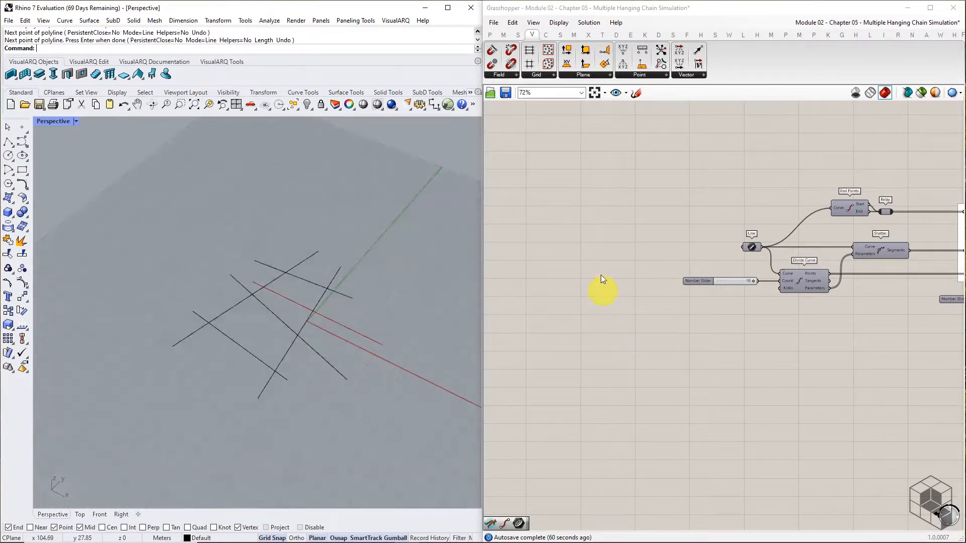
Add a Curve parameter to the Grasshopper canvas and reference the five drawn lines in it as multiple curves.
left_click(489, 34)
left_click_drag(554, 50, 597, 248)
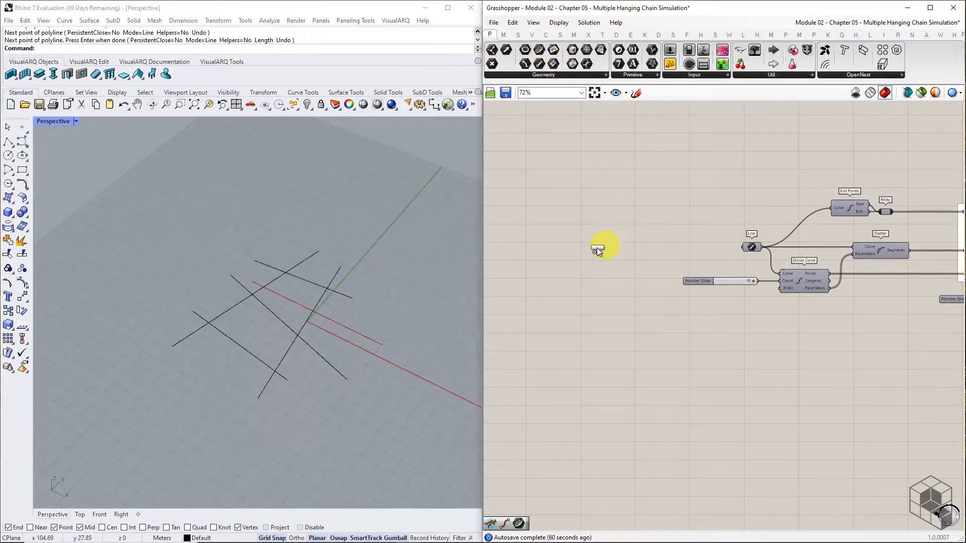
right_click(598, 251)
left_click(641, 398)
left_click_drag(394, 251, 156, 406)
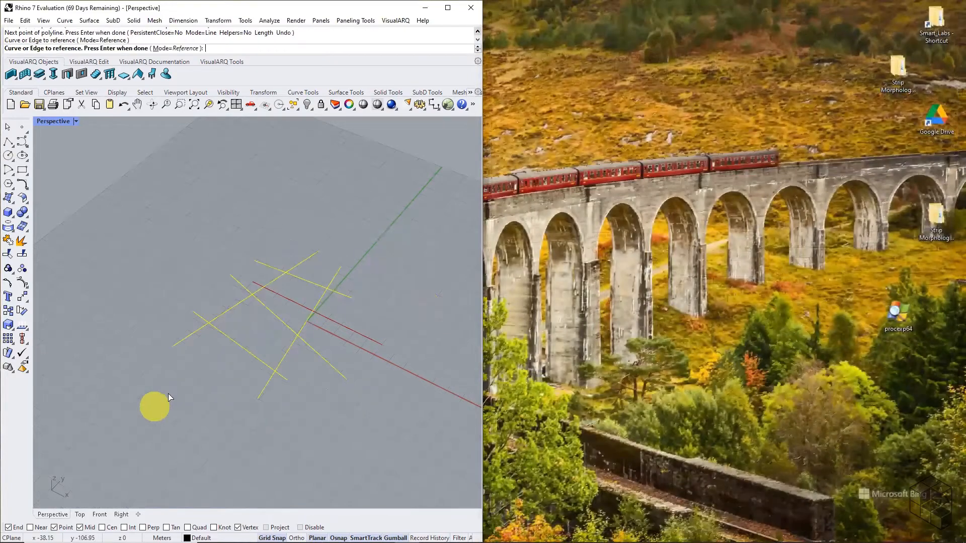
key("Return")
Hide the five source lines in Rhino and position the Curve parameter level with the Line parameter.
left_click_drag(386, 259, 214, 397)
left_click(306, 104)
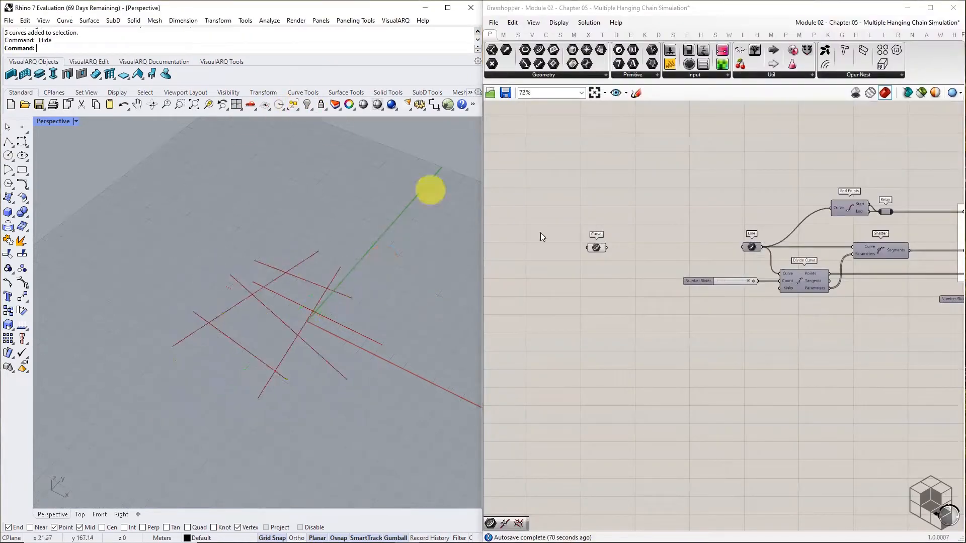
scroll(629, 239, "up", 3)
left_click(578, 256)
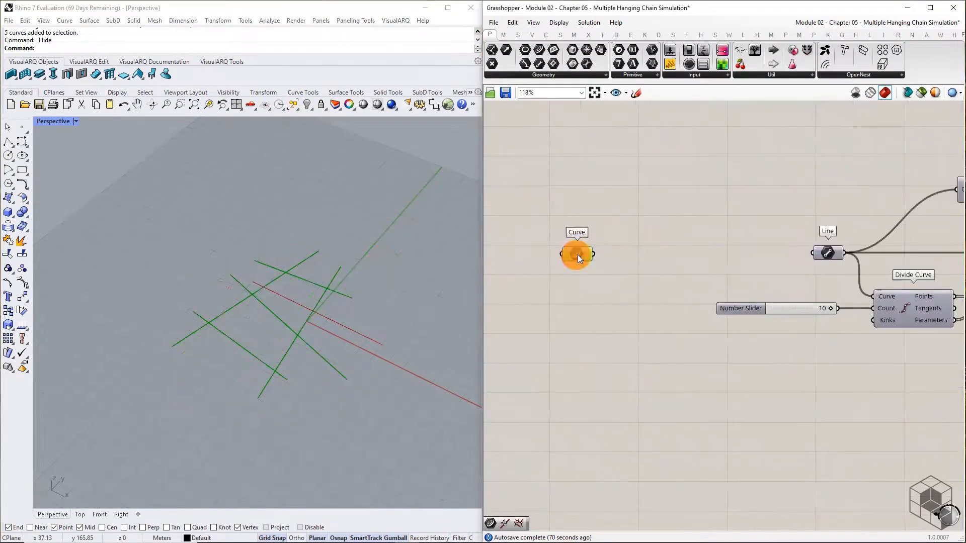
left_click(635, 297)
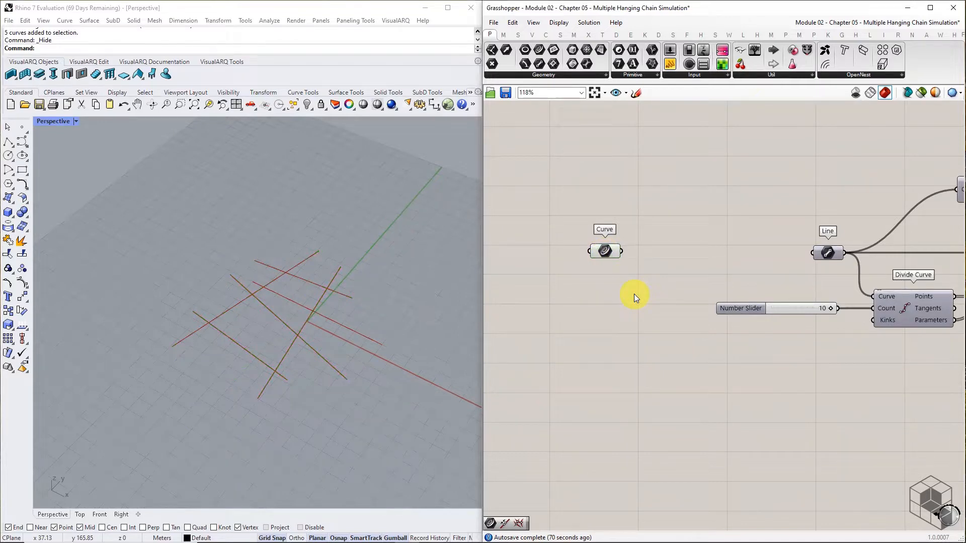
Connect the Curve parameter's output to the input of the Line parameter at the start of the definition.
left_click_drag(621, 251, 813, 252)
left_click(604, 251)
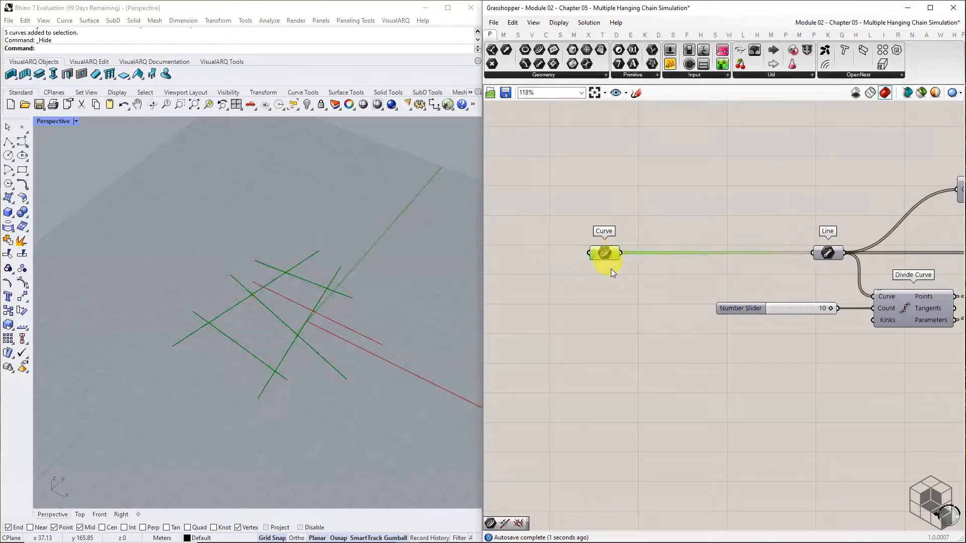
left_click(626, 294)
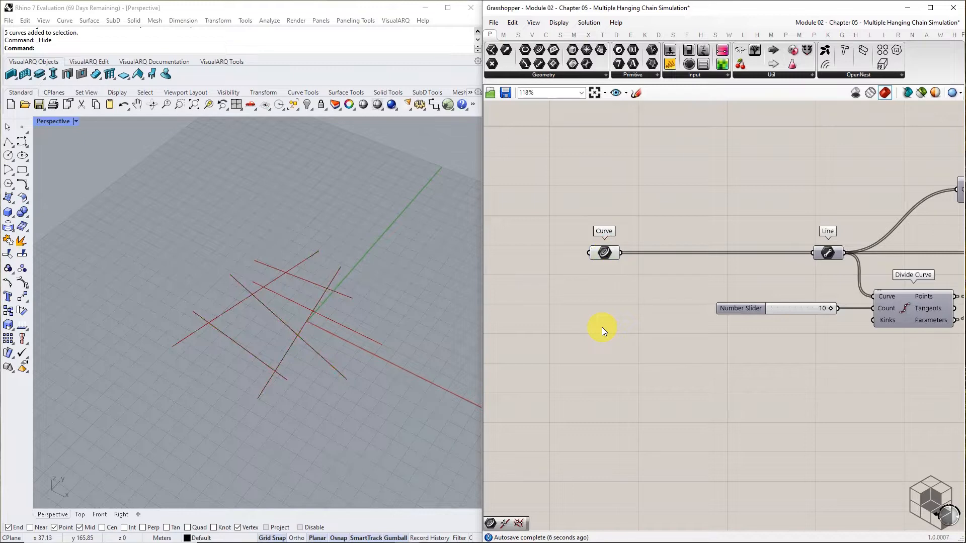
Reset the BouncySolver and test-run it on the five lines, returning its Boolean toggle to False after viewing the arches.
scroll(601, 327, "down", 4)
scroll(735, 332, "up", 2)
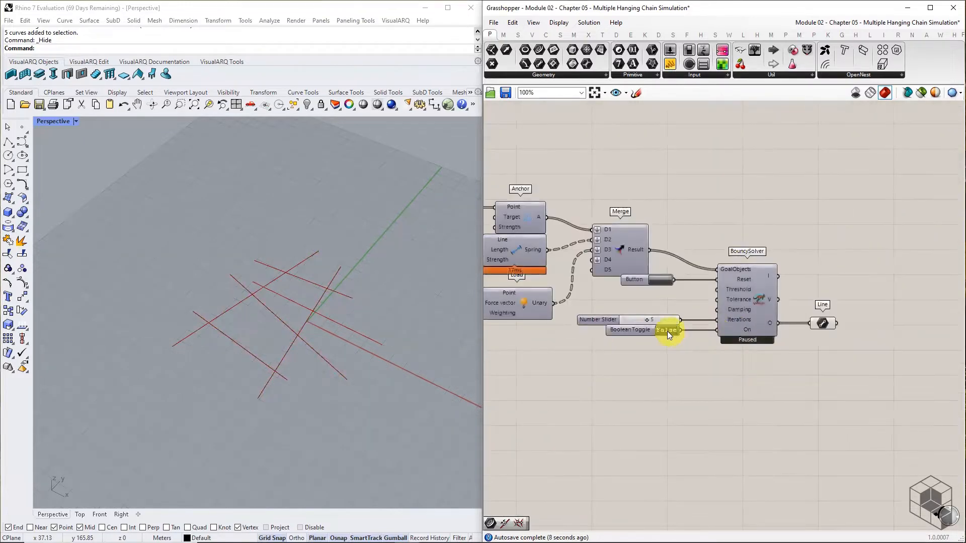
left_click(663, 280)
left_click(665, 329)
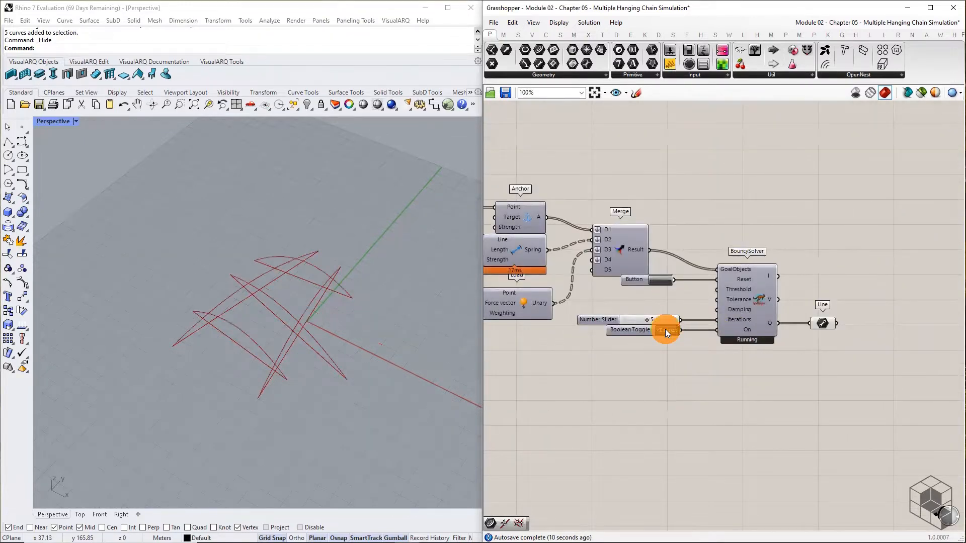
left_click(361, 363)
right_click_drag(365, 343, 302, 360)
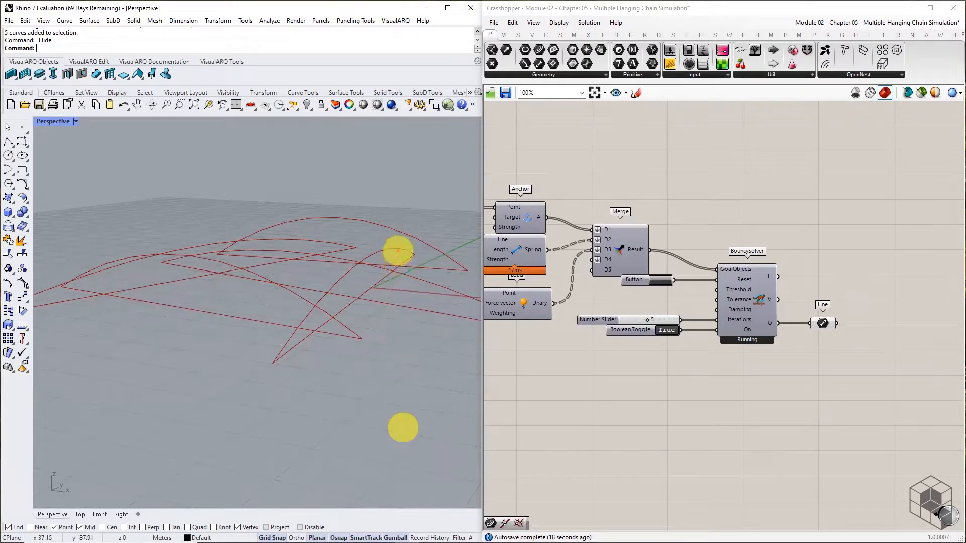
left_click_drag(398, 250, 399, 233)
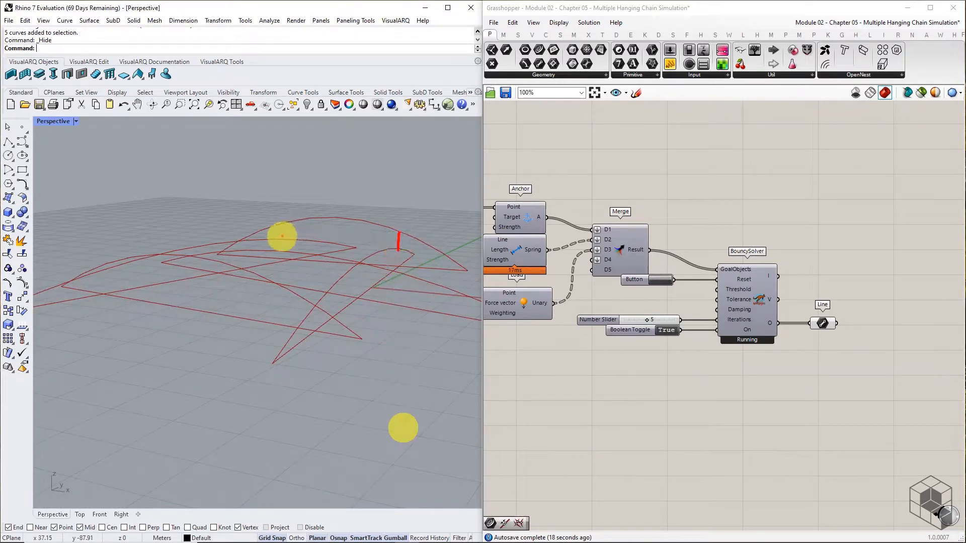
left_click_drag(281, 238, 281, 224)
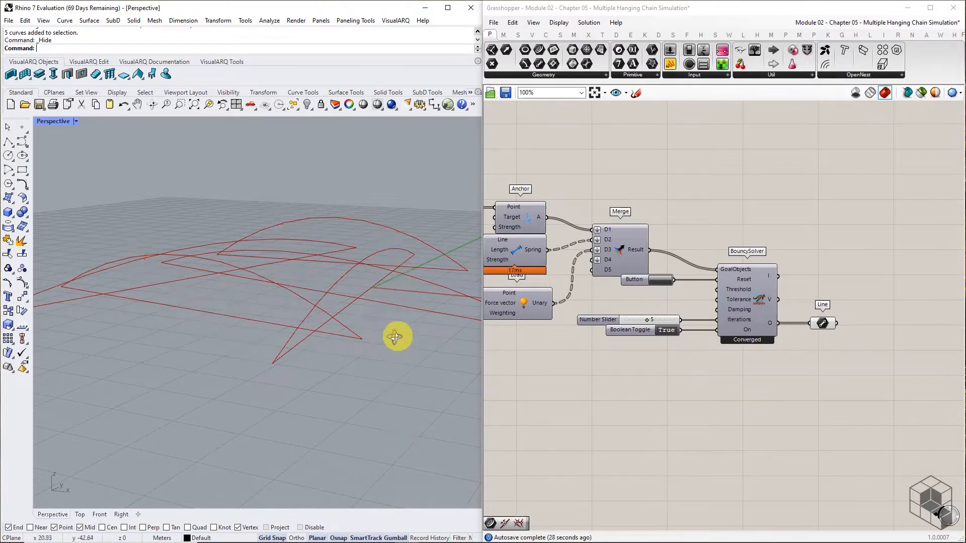
mouse_move(395, 336)
right_mouse_down()
mouse_move(369, 312)
mouse_move(438, 346)
mouse_move(313, 353)
mouse_move(247, 385)
mouse_move(319, 407)
mouse_move(316, 468)
right_mouse_up()
double_click(667, 331)
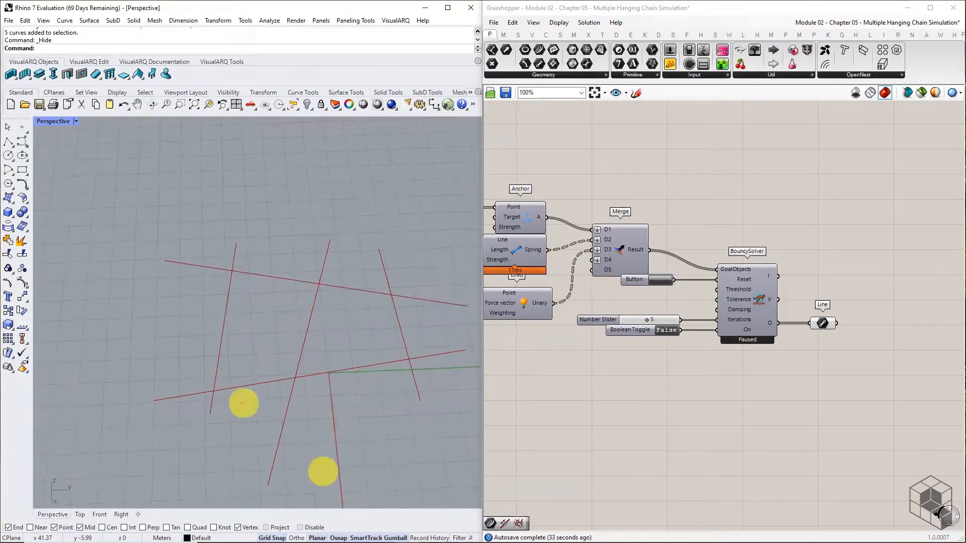
mouse_move(219, 396)
left_mouse_down()
mouse_move(216, 387)
mouse_move(217, 396)
left_mouse_up()
left_click_drag(236, 271, 239, 276)
left_click_drag(314, 283, 324, 288)
left_click_drag(387, 292, 390, 297)
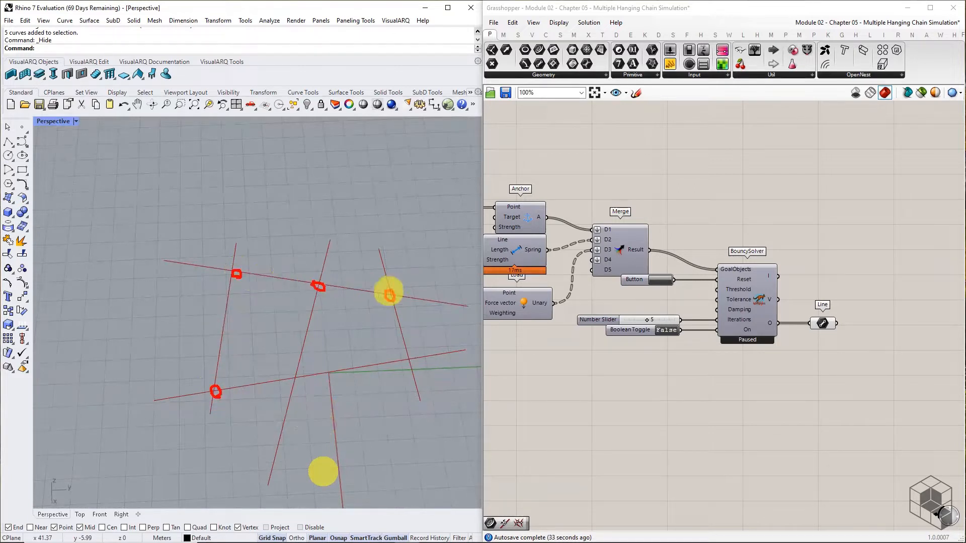
left_click_drag(405, 352, 405, 363)
left_click_drag(296, 374, 297, 378)
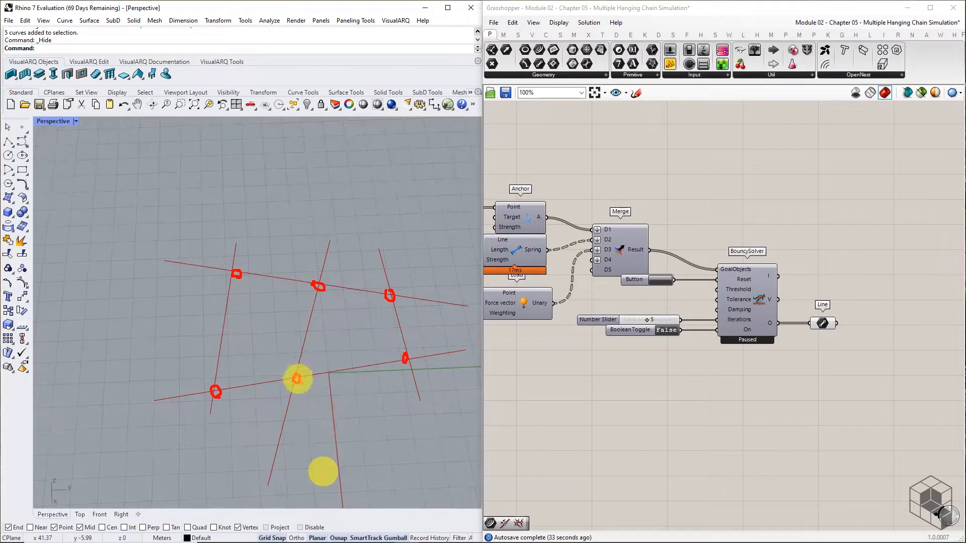
left_click_drag(408, 371, 415, 369)
mouse_move(405, 382)
left_mouse_down()
mouse_move(420, 377)
mouse_move(428, 387)
left_mouse_up()
left_click_drag(422, 353, 426, 363)
left_click_drag(434, 351, 449, 358)
left_click_drag(465, 346, 466, 355)
mouse_move(385, 355)
left_mouse_down()
mouse_move(386, 367)
mouse_move(367, 375)
left_mouse_up()
mouse_move(343, 364)
left_mouse_down()
mouse_move(344, 377)
mouse_move(330, 385)
left_mouse_up()
left_click_drag(297, 358, 311, 357)
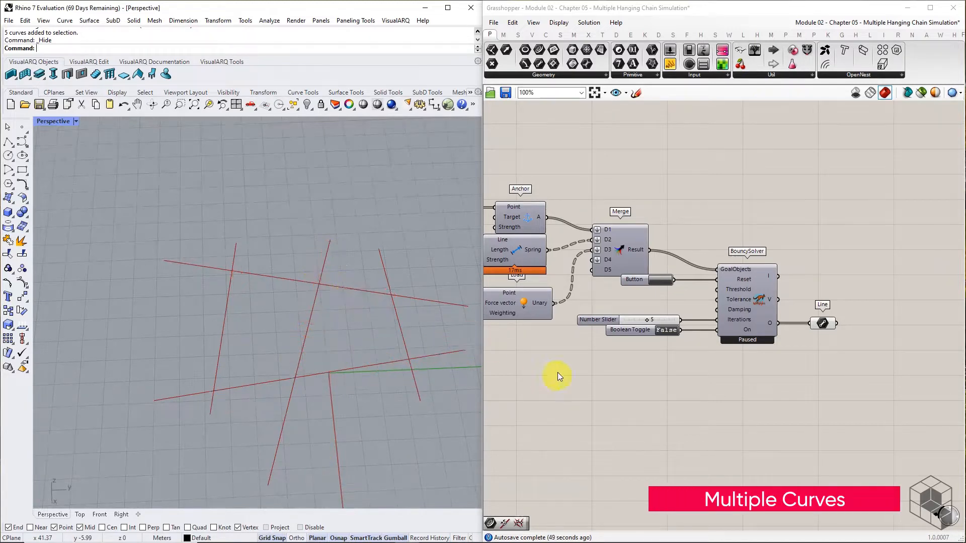
Add a Multiple Curves intersection component and bring it near the Curve parameter at the start of the definition.
left_click(590, 36)
left_click(588, 73)
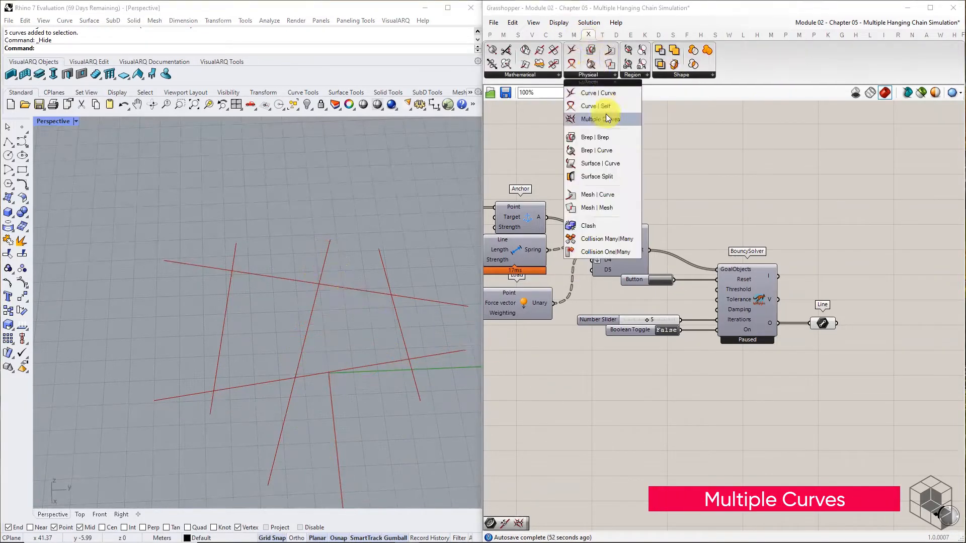
left_click_drag(606, 114, 594, 391)
scroll(730, 352, "down", 3)
right_click_drag(610, 433, 845, 366)
scroll(868, 350, "down", 2)
left_click_drag(723, 335, 579, 331)
right_click_drag(573, 330, 749, 413)
scroll(750, 413, "up", 3)
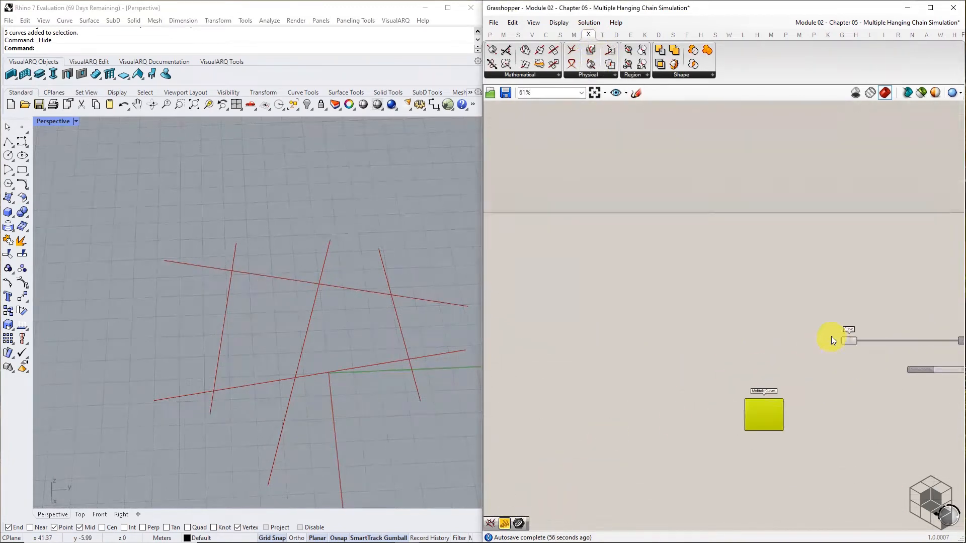
Space the Curve parameter farther from Line, place Multiple Curves just after it, and wire Curve into the Curves input.
left_click_drag(845, 342, 528, 349)
left_click_drag(759, 412, 563, 352)
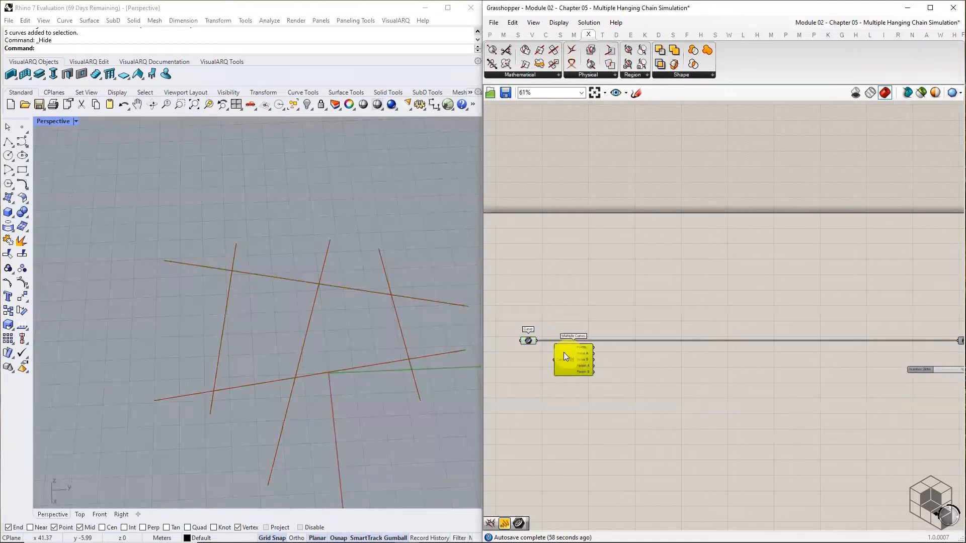
scroll(559, 347, "up", 3)
left_click_drag(598, 391, 593, 387)
left_click(634, 447)
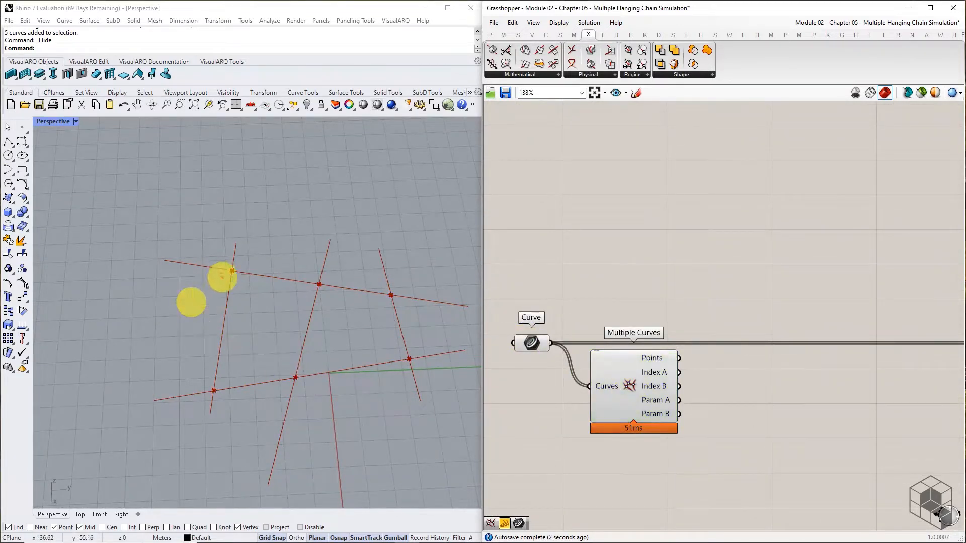
left_click_drag(226, 278, 242, 275)
left_click_drag(309, 290, 401, 291)
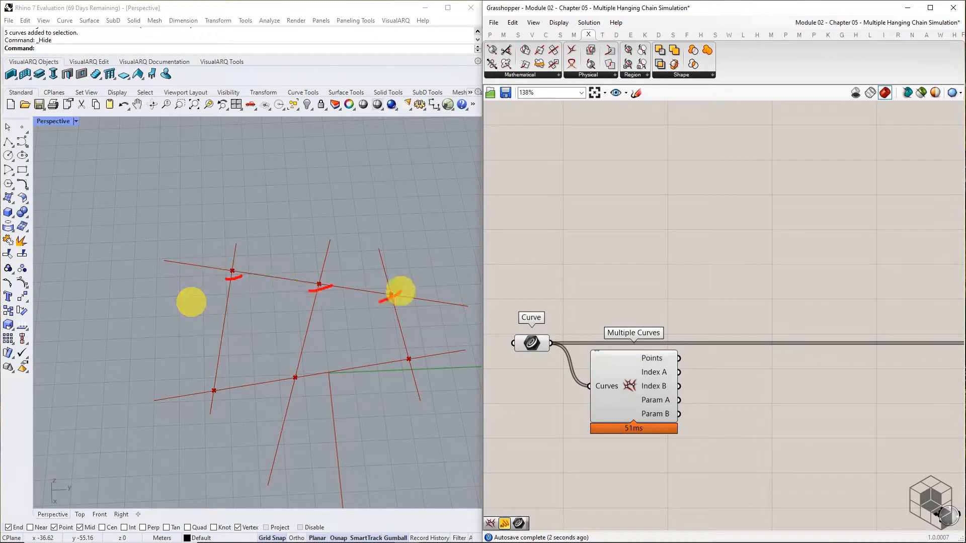
left_click_drag(403, 365, 415, 355)
left_click_drag(285, 372, 301, 377)
left_click_drag(211, 386, 225, 391)
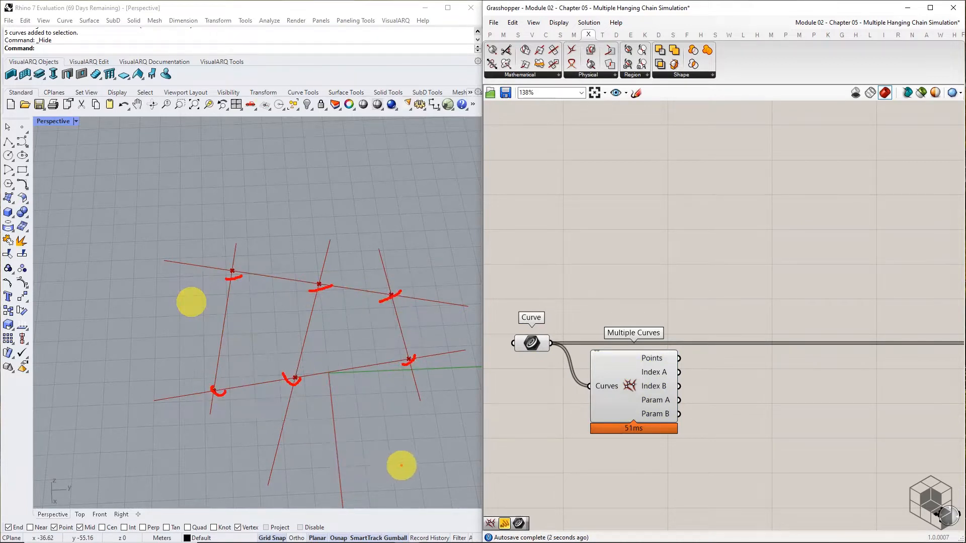
key("Escape")
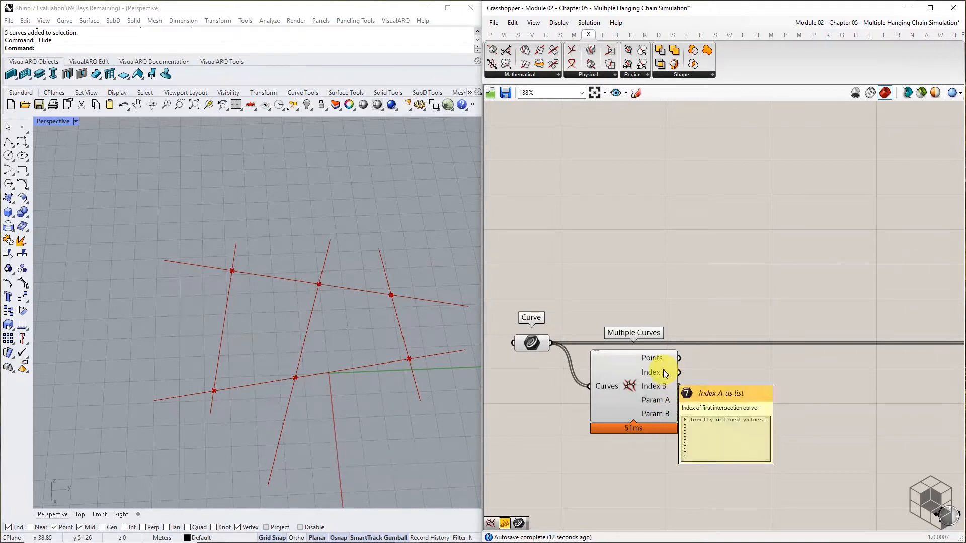
Add a Panel connected to the Index A output of Multiple Curves and place a duplicate of the panel below it.
mouse_move(662, 390)
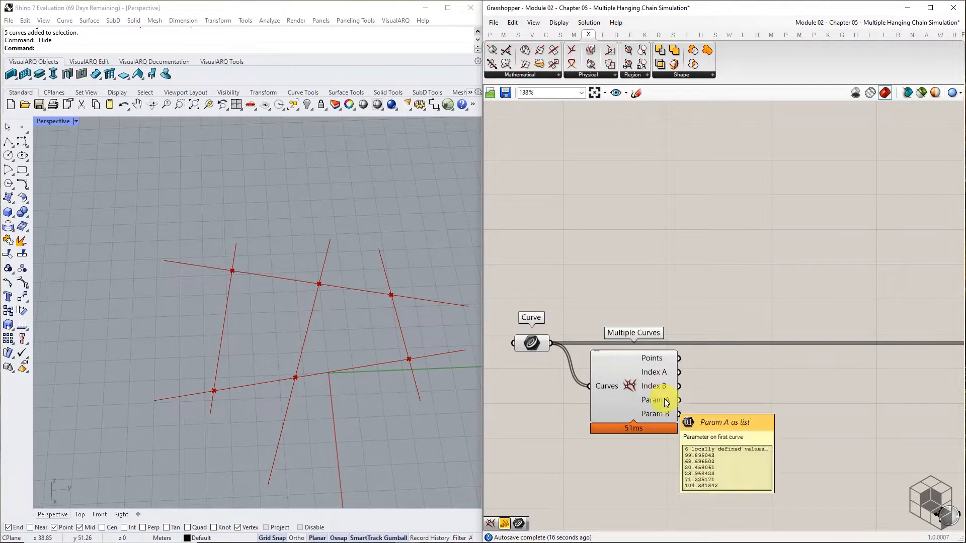
mouse_move(663, 414)
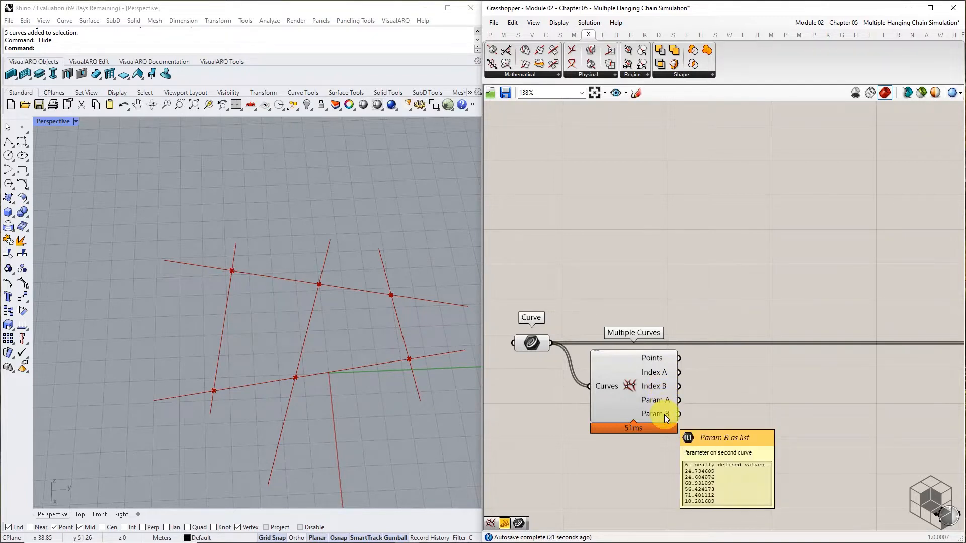
left_click(489, 34)
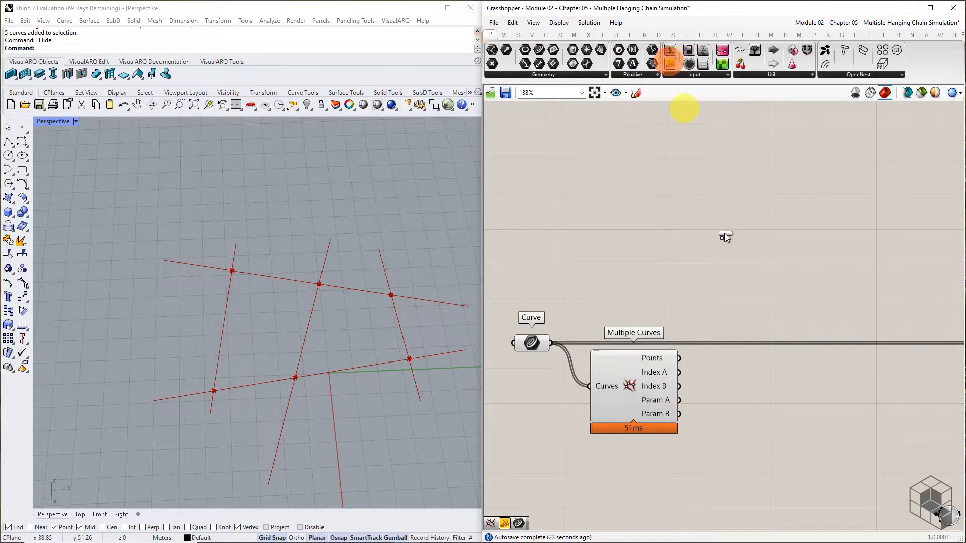
left_click(770, 375)
left_click_drag(679, 373, 717, 375)
right_click_drag(770, 391, 681, 367)
left_click_drag(679, 366, 715, 429)
left_click_drag(715, 375, 706, 484, "alt")
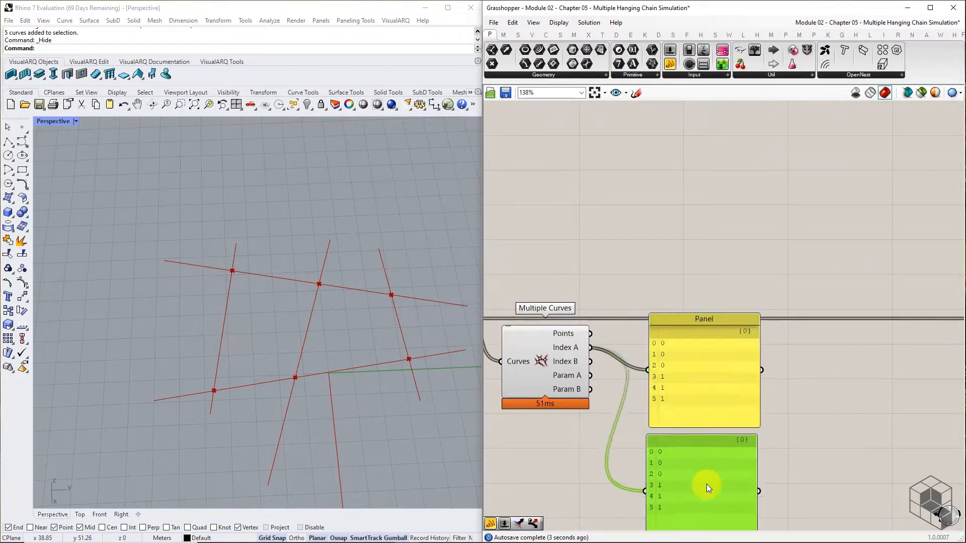
Connect Param A to the second panel and temporarily underline the first entry of both panels with the sketch tool.
left_click_drag(591, 376, 648, 490)
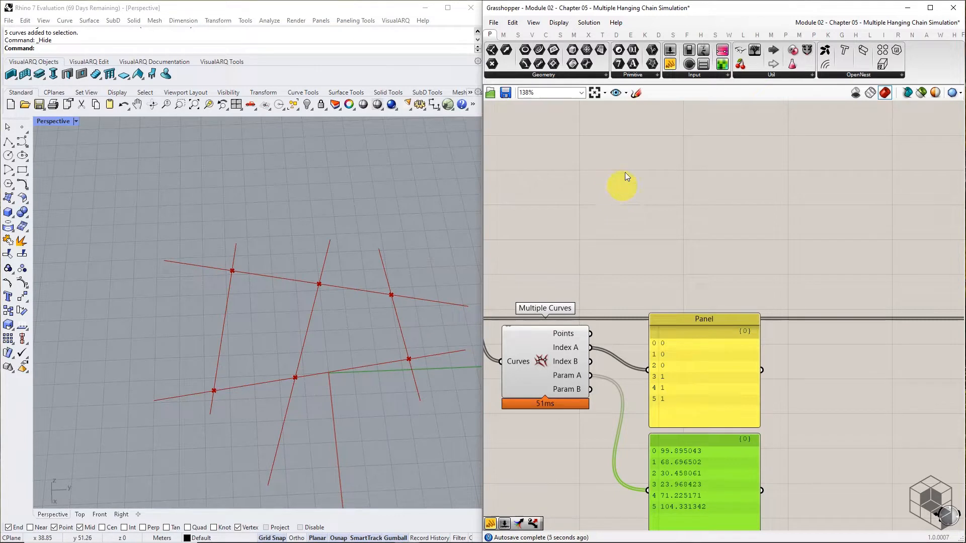
left_click(634, 94)
left_click_drag(665, 346, 695, 347)
left_click_drag(703, 455, 731, 455)
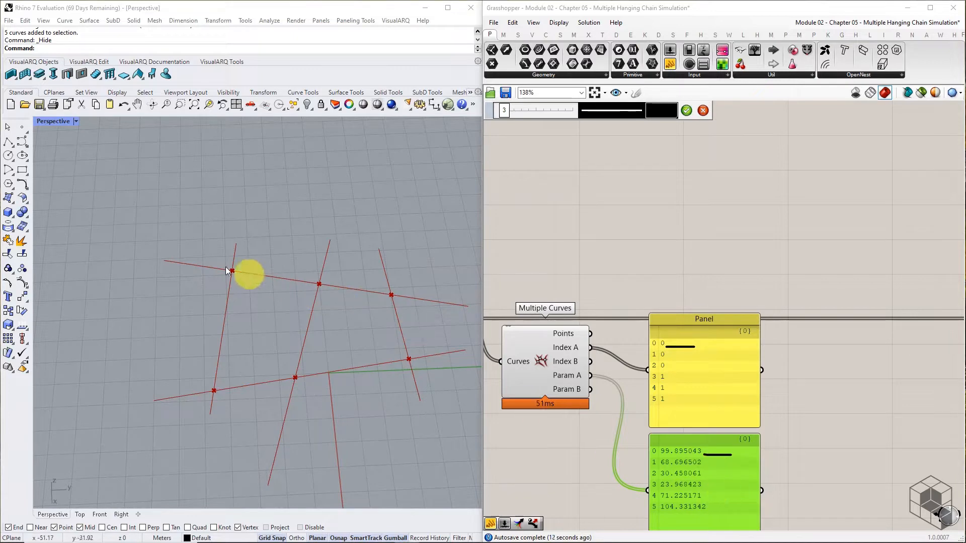
key("Escape")
Delete both panels beside the Multiple Curves component.
left_click(720, 372)
key("Delete")
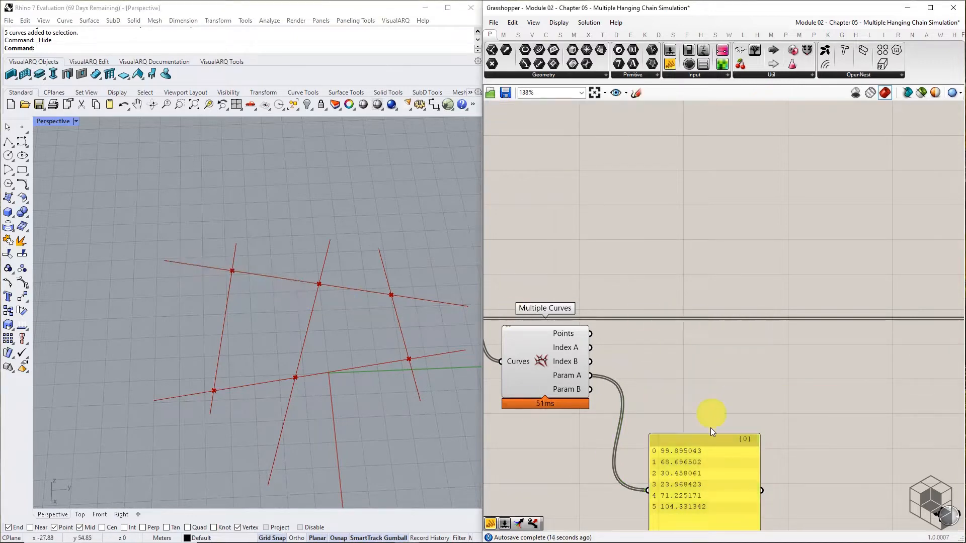
left_click(710, 444)
key("Delete")
Add a Merge component and connect Index A and Index B of Multiple Curves to its first two data inputs.
left_click(520, 34)
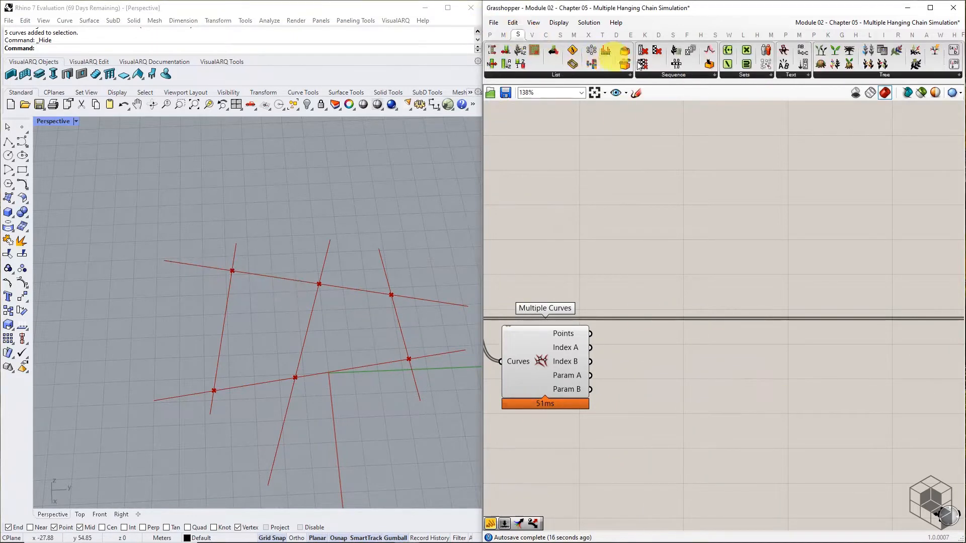
left_click(673, 75)
left_click(888, 74)
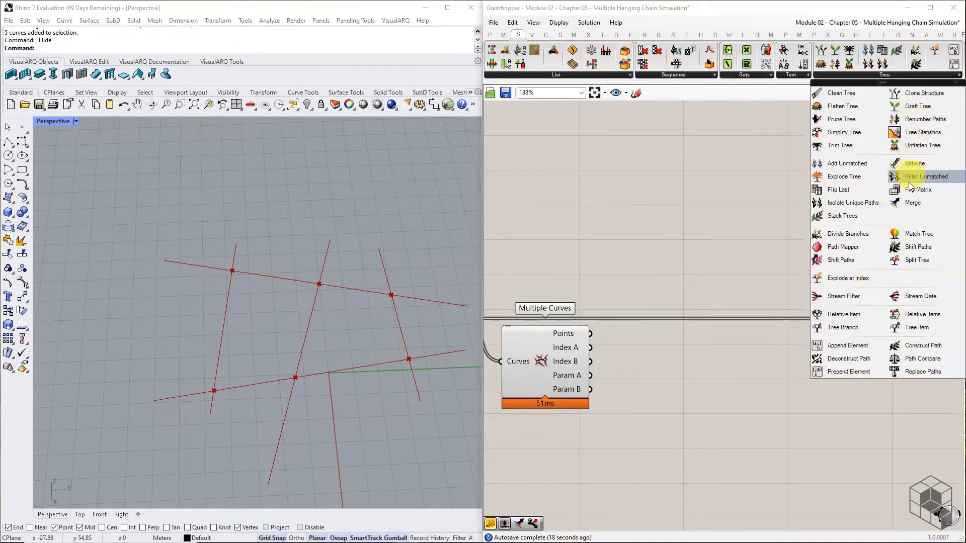
left_click_drag(910, 201, 720, 333)
left_click_drag(591, 347, 668, 332)
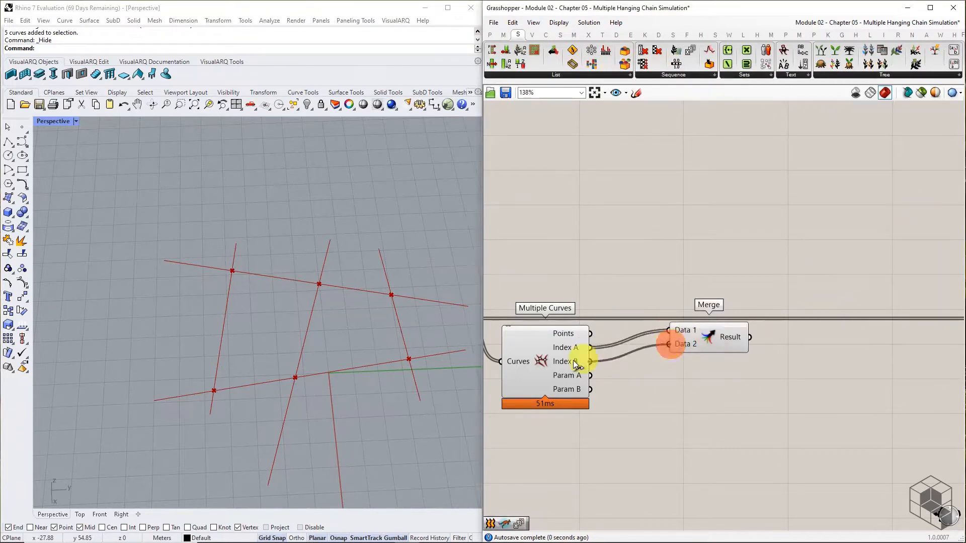
Remove the spare D3 input from Merge and align the component with the Index A and Index B outputs.
scroll(697, 351, "up", 4)
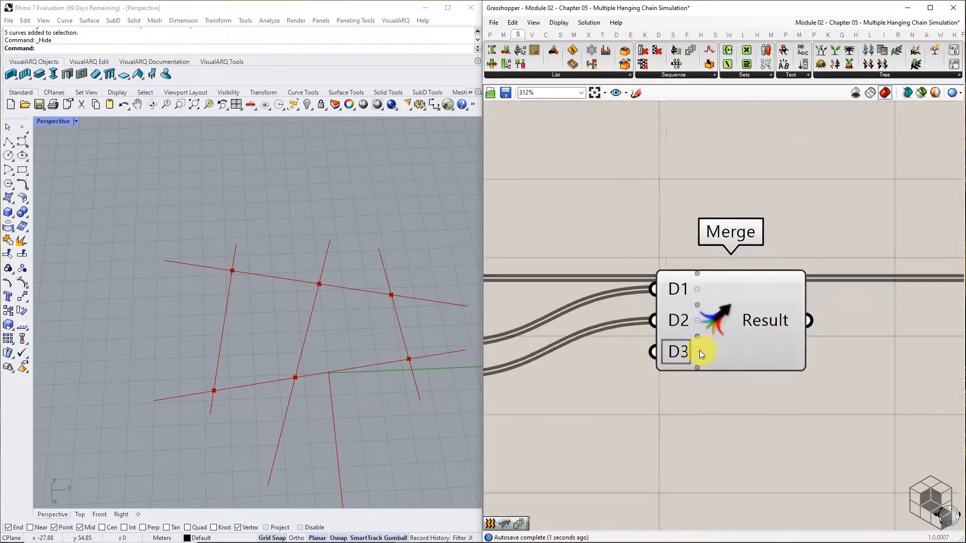
left_click(719, 332)
scroll(720, 352, "down", 4)
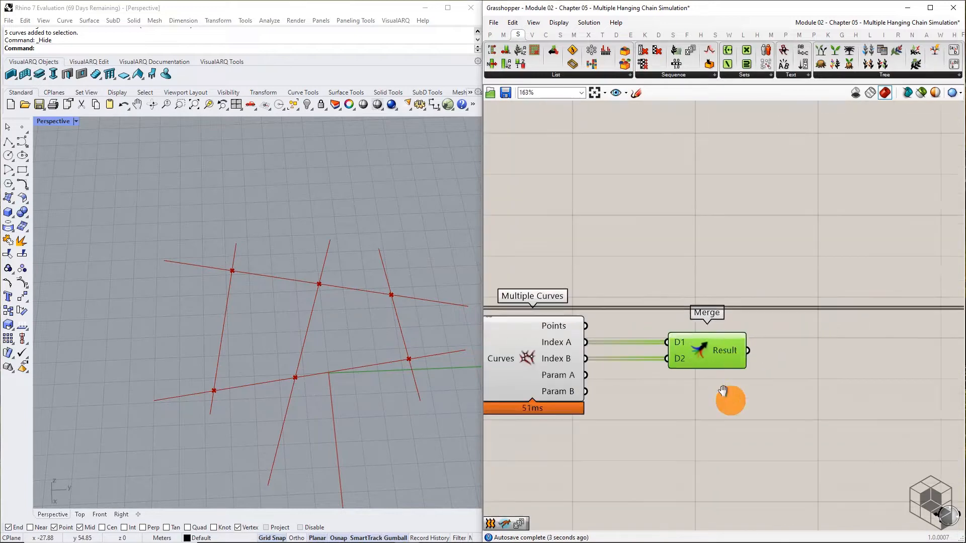
Duplicate Merge just below the first one and wire Param A into its D1 and Param B into its D2.
right_click_drag(722, 391, 702, 367)
left_click_drag(700, 326, 693, 367, "alt")
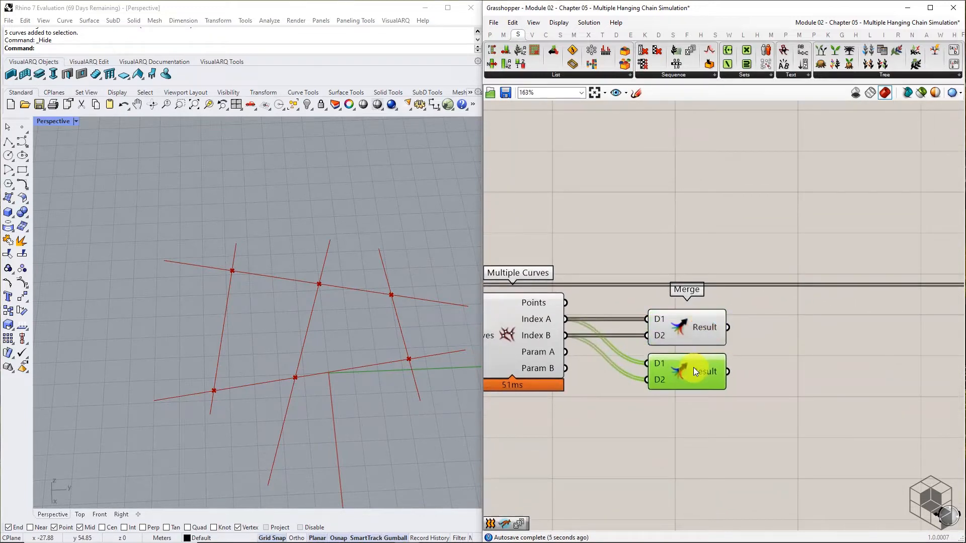
left_click_drag(570, 353, 662, 376)
left_click_drag(560, 369, 647, 379)
scroll(680, 394, "up", 2)
left_click(701, 443)
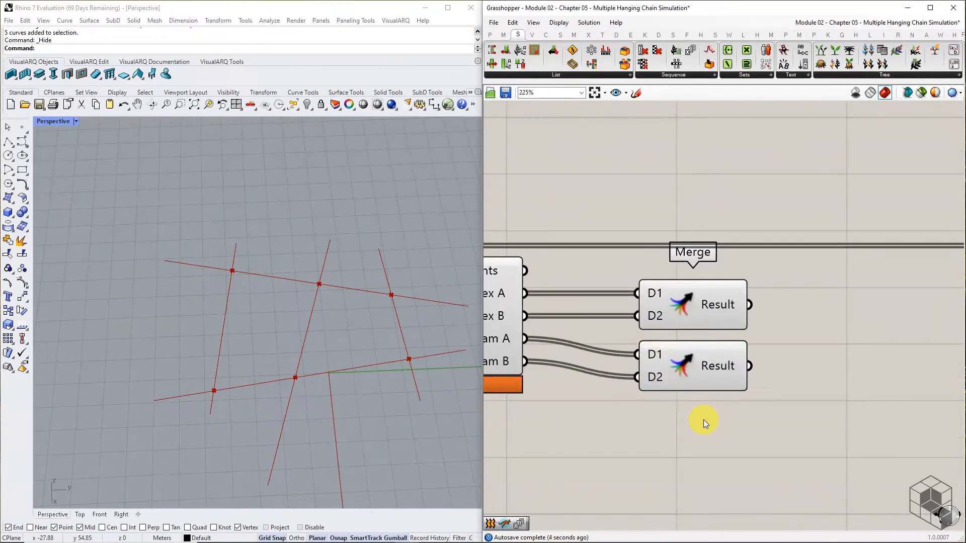
Turn off the preview of the Multiple Curves component.
scroll(703, 420, "down", 4)
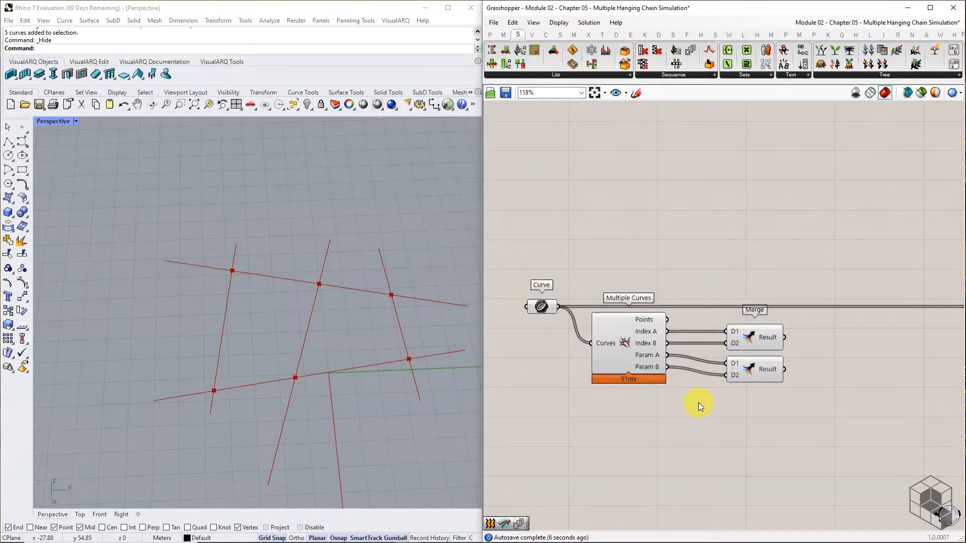
left_click(632, 355)
middle_click(633, 355)
left_click(665, 318)
left_click(707, 405)
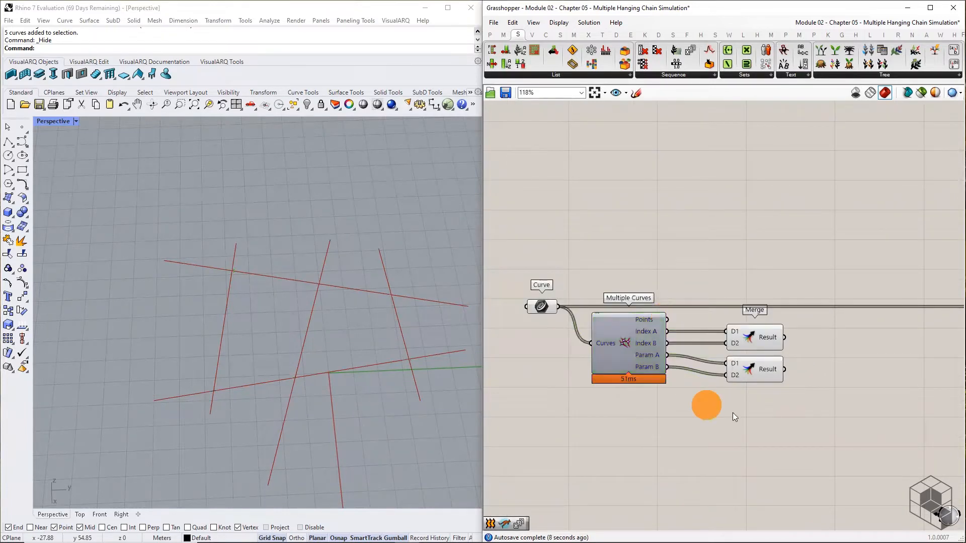
Add a Series component and place it below the two Merge components.
right_click_drag(818, 410, 724, 408)
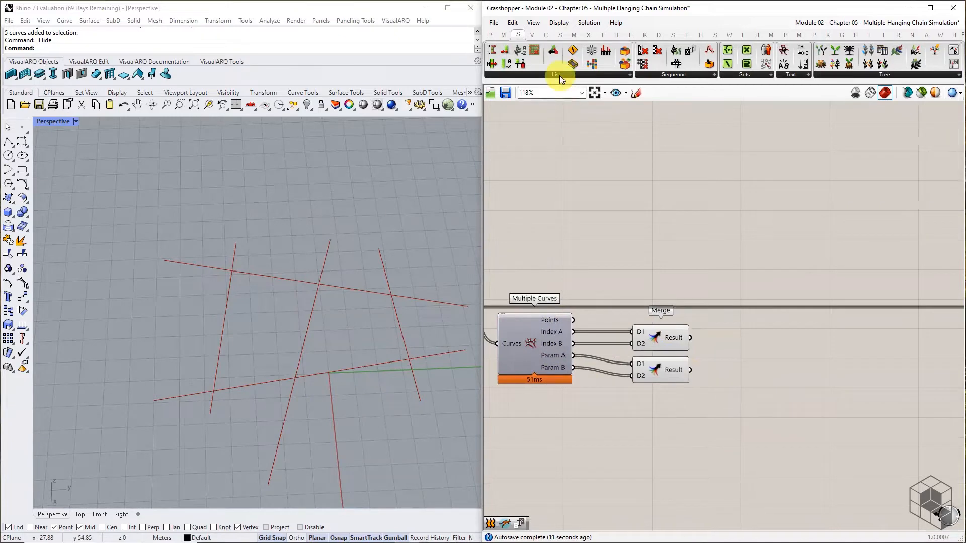
left_click(659, 76)
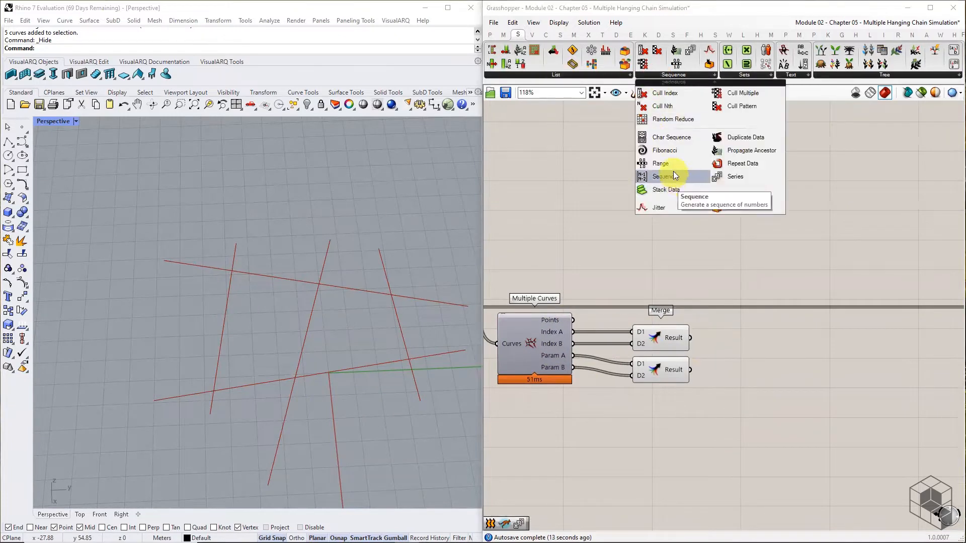
left_click(731, 179)
left_click(620, 462)
right_click_drag(642, 438, 763, 400)
left_click_drag(754, 409, 780, 399)
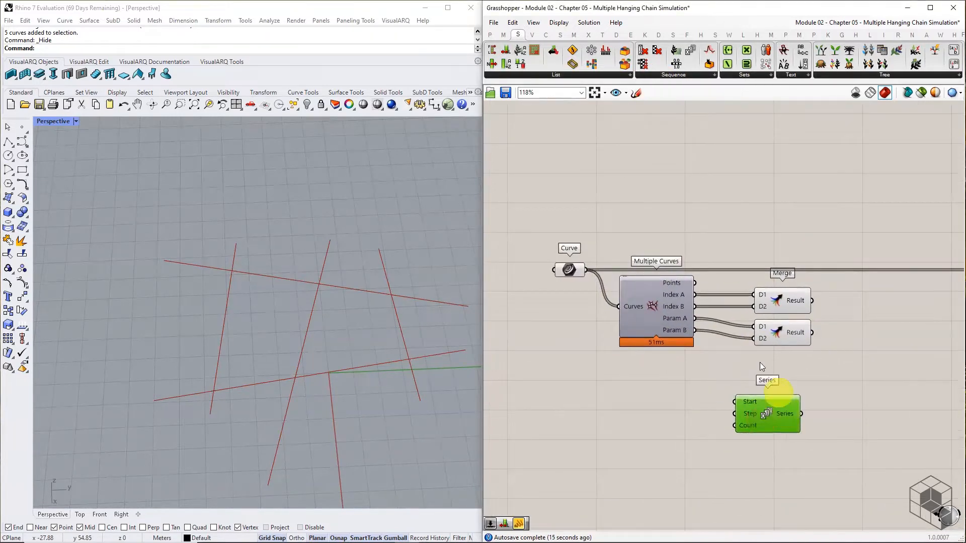
Add a List Length component fed by the Curve parameter, and connect its Length to the Series Count input.
left_click(555, 75)
left_click(520, 117)
left_click(670, 416)
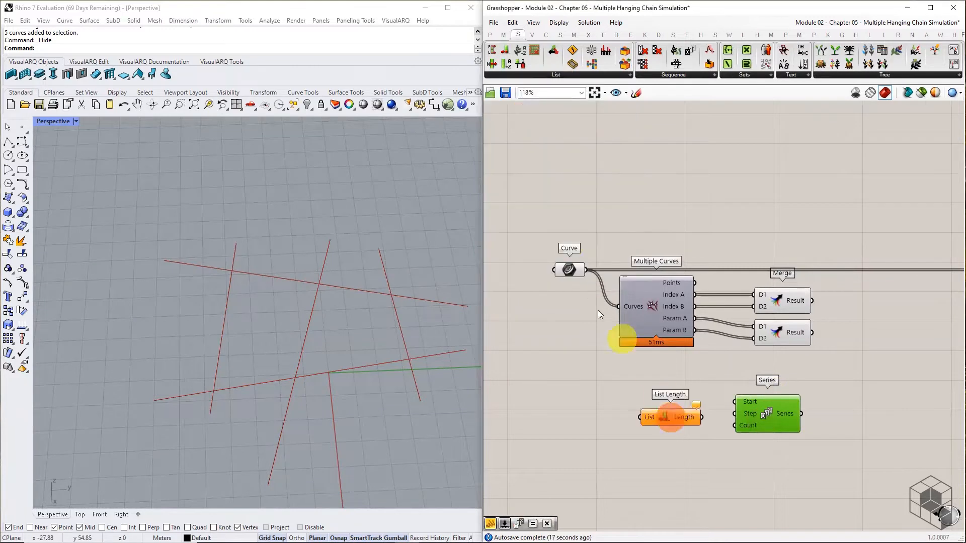
left_click_drag(585, 270, 641, 417)
left_click_drag(701, 417, 734, 425)
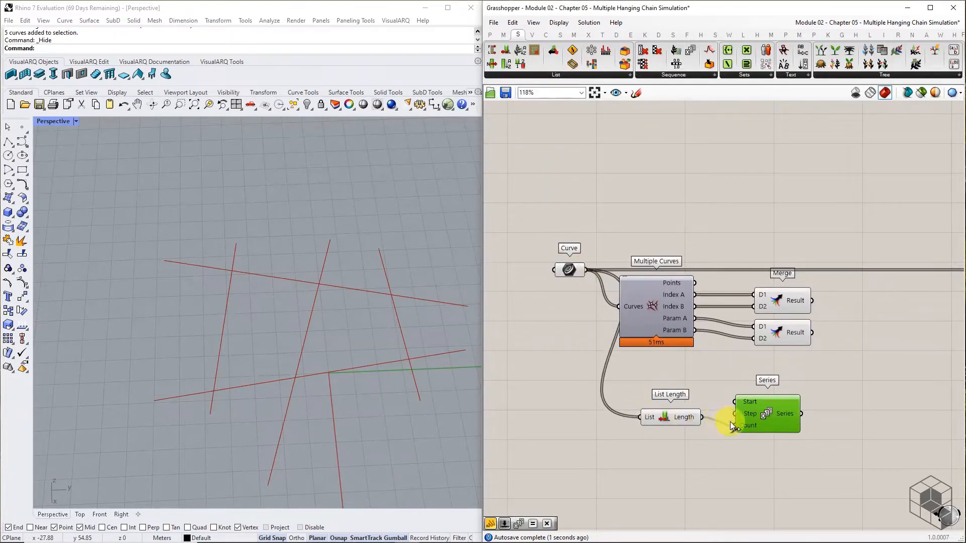
left_click_drag(664, 416, 672, 425)
left_click(727, 445)
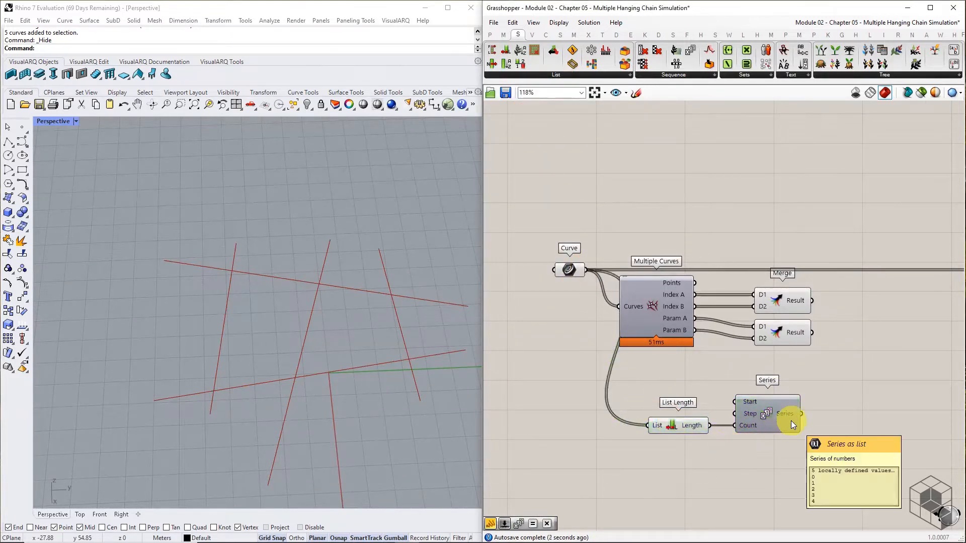
Add an Equality component comparing the merged indices as First Number with the Series output as Second Number.
right_click_drag(791, 420, 703, 324)
mouse_move(704, 334)
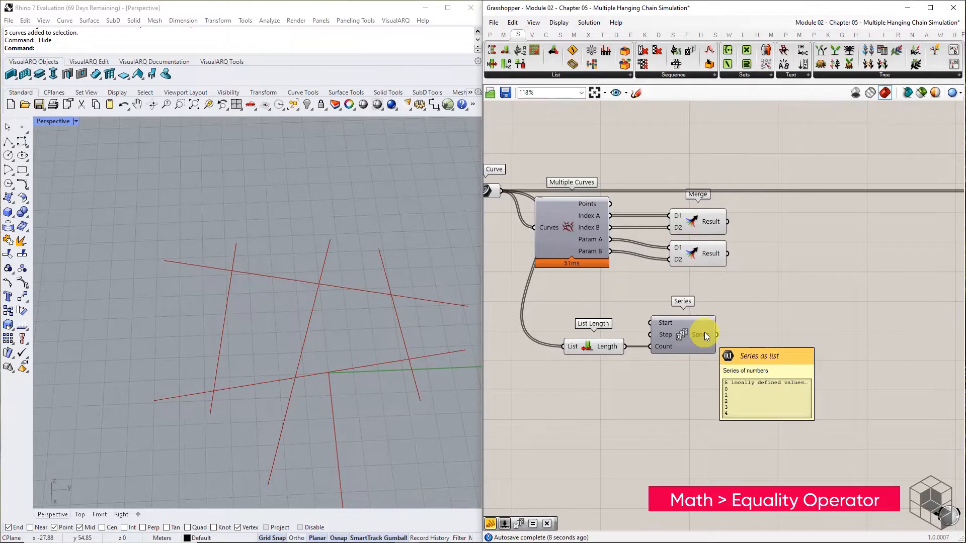
left_click(505, 34)
left_click(606, 74)
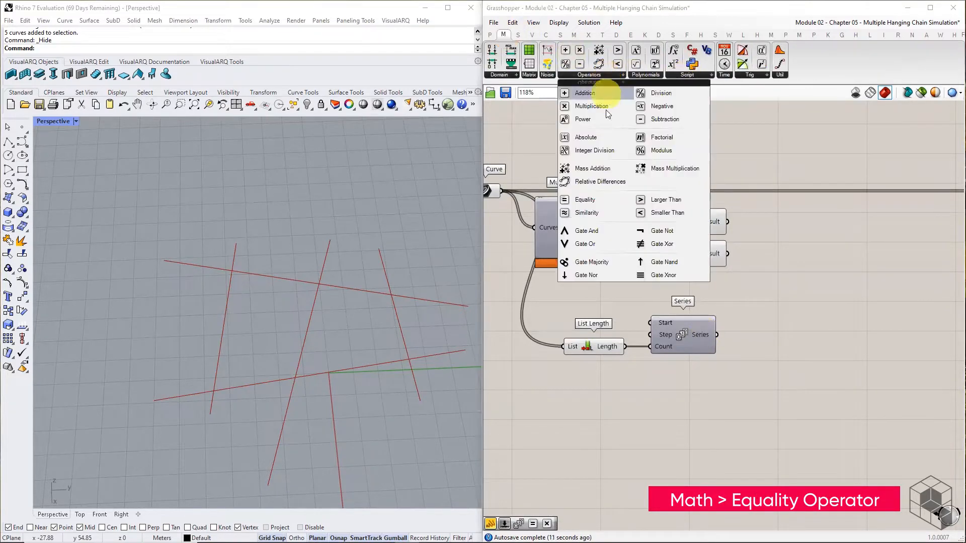
left_click(591, 199)
left_click(794, 290)
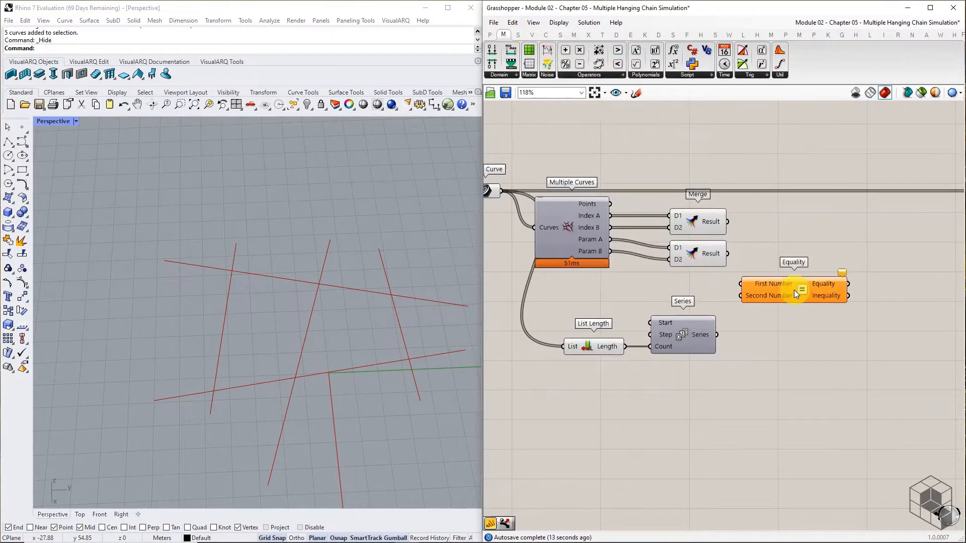
left_click_drag(727, 221, 735, 256)
mouse_move(775, 288)
left_mouse_down()
mouse_move(806, 290)
mouse_move(768, 296)
left_mouse_up()
Graft Equality's Second Number input and inspect the data structure of the Equality output.
right_click(795, 297)
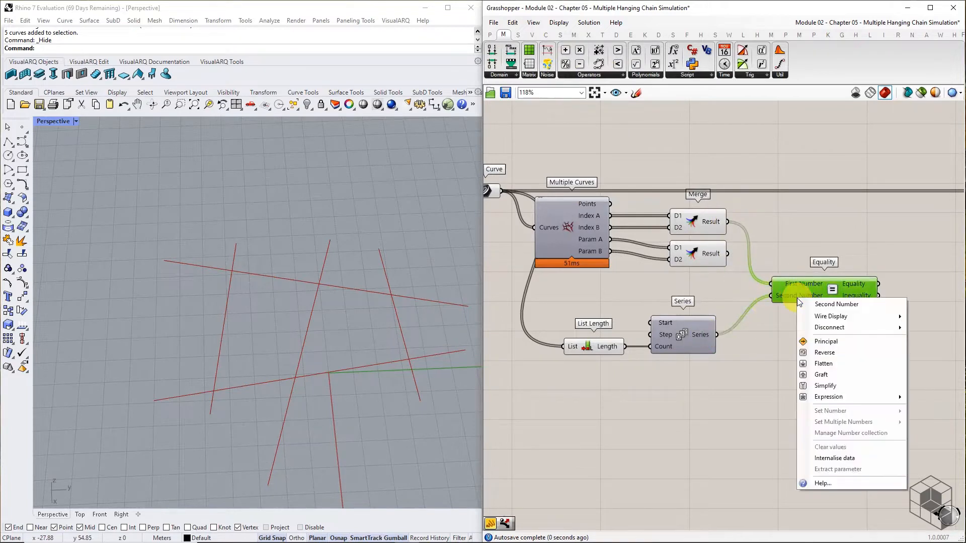
left_click(822, 373)
right_click_drag(830, 345, 689, 323)
mouse_move(693, 280)
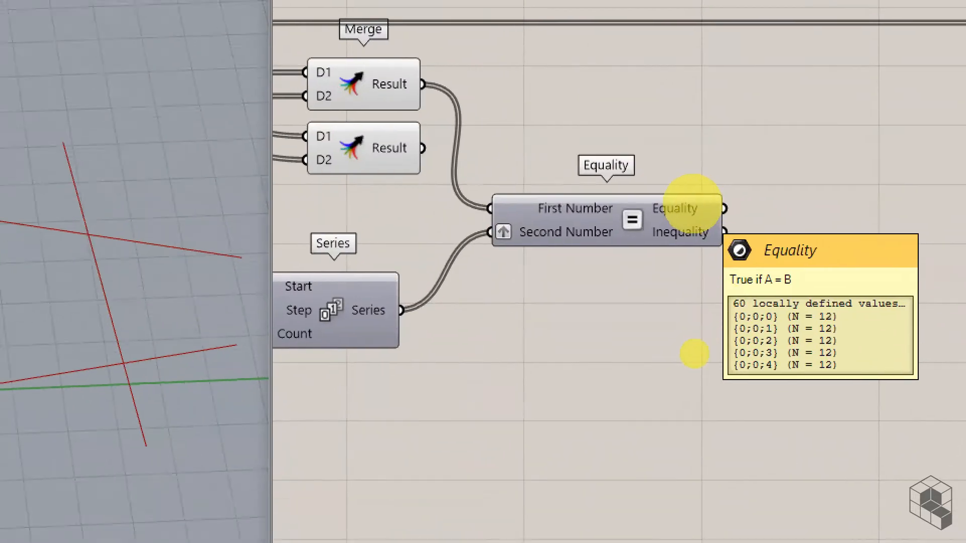
left_click_drag(711, 337, 710, 360)
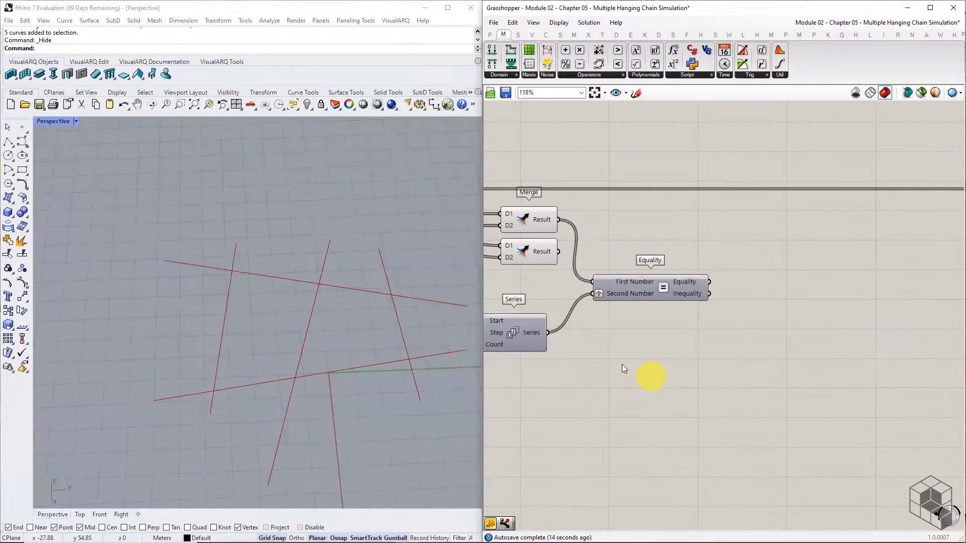
mouse_move(375, 305)
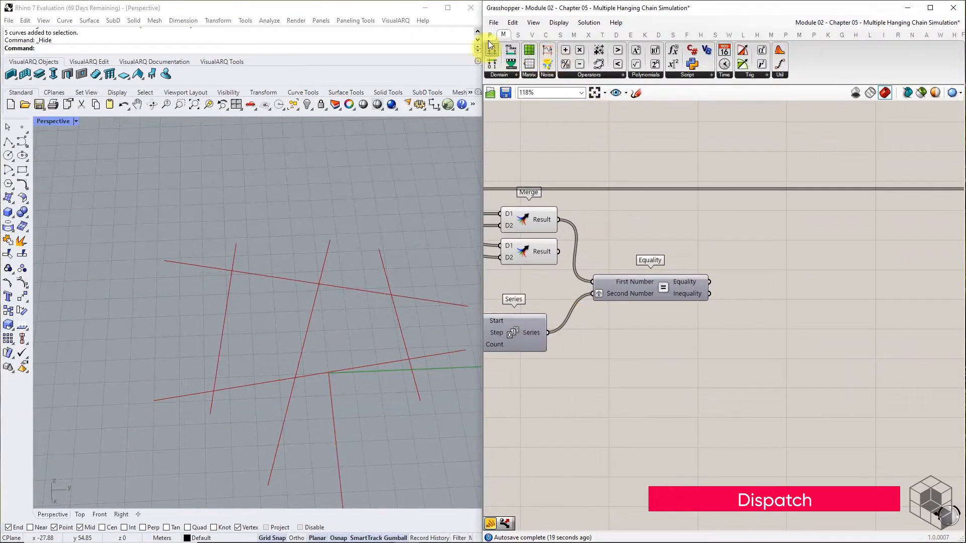
Add a Dispatch component, wiring the merged parameters into List and the Equality output into Dispatch pattern.
left_click(515, 34)
left_click(520, 75)
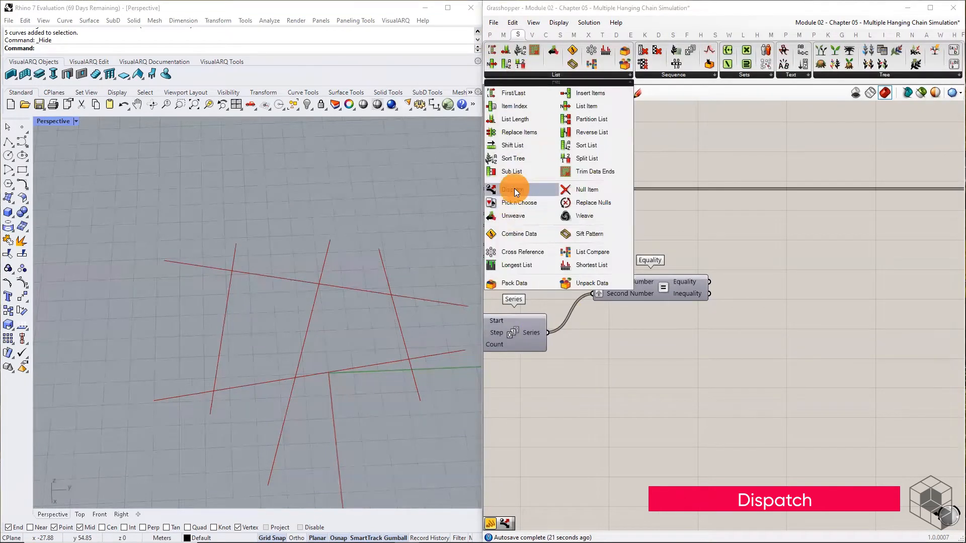
left_click(753, 254)
left_click_drag(559, 251, 767, 252)
left_click_drag(710, 282, 728, 267)
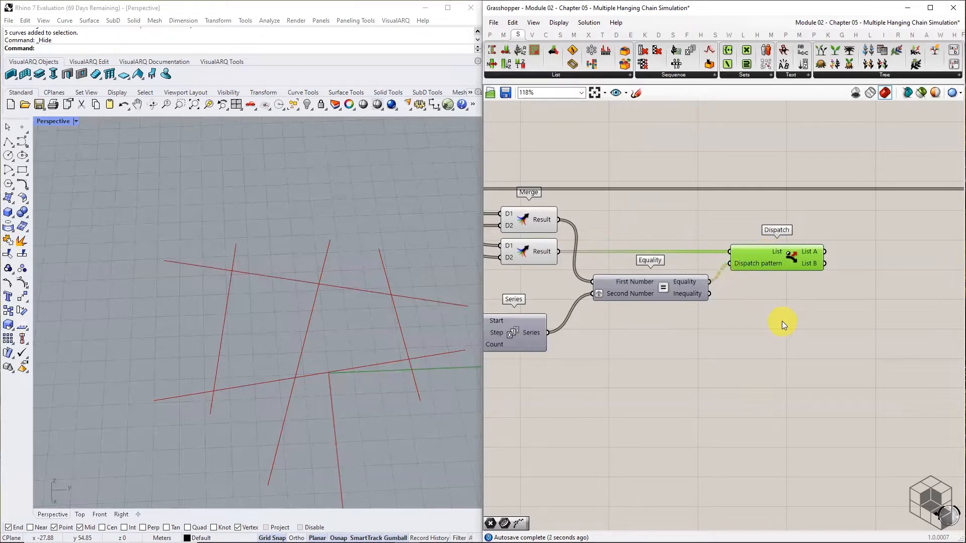
Check Dispatch's List A output, and add a Shatter component beyond Dispatch.
right_click_drag(802, 315, 714, 313)
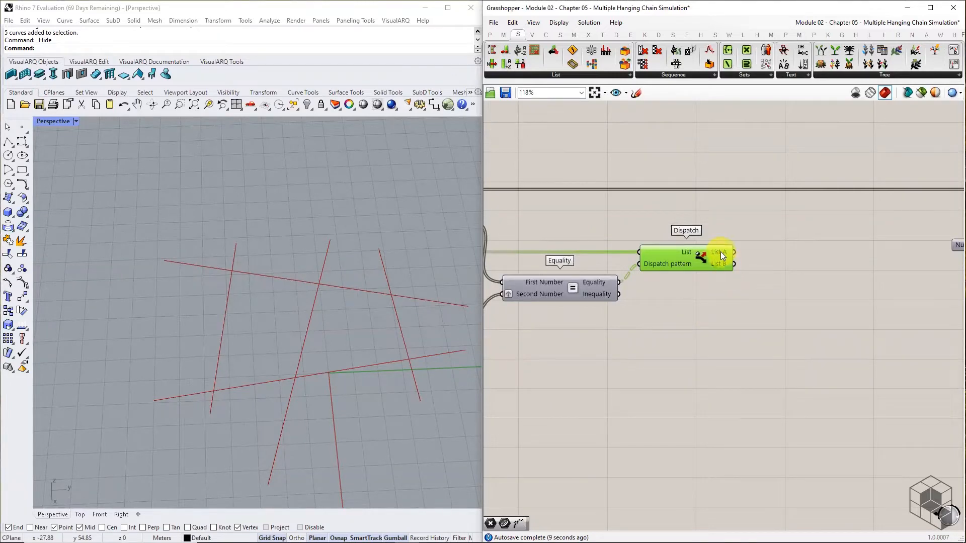
mouse_move(722, 255)
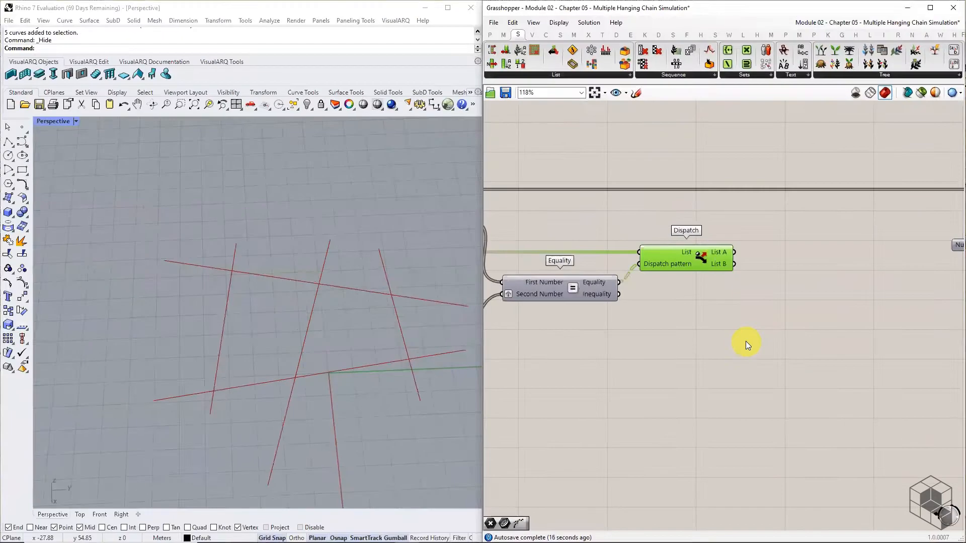
left_click(547, 35)
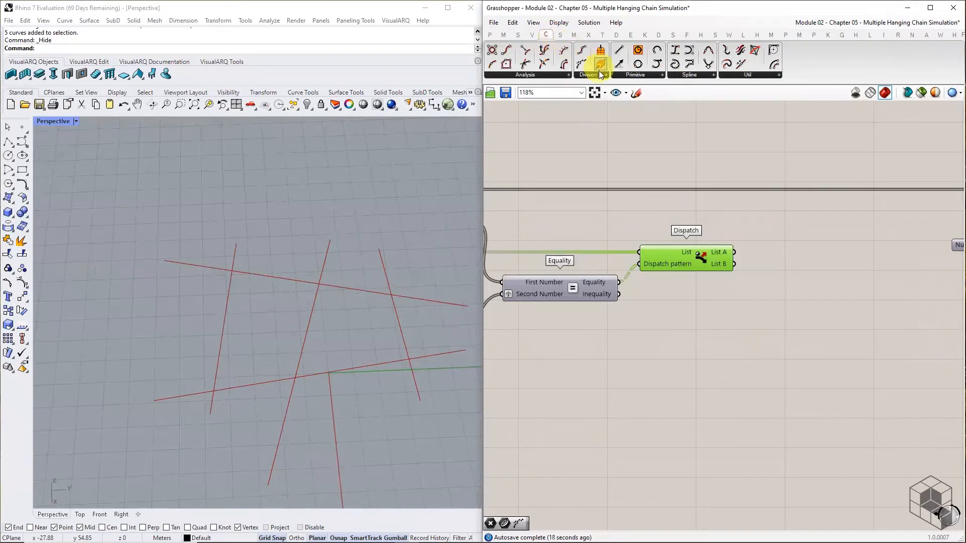
left_click(598, 74)
left_click_drag(612, 170, 802, 241)
scroll(795, 236, "down", 2)
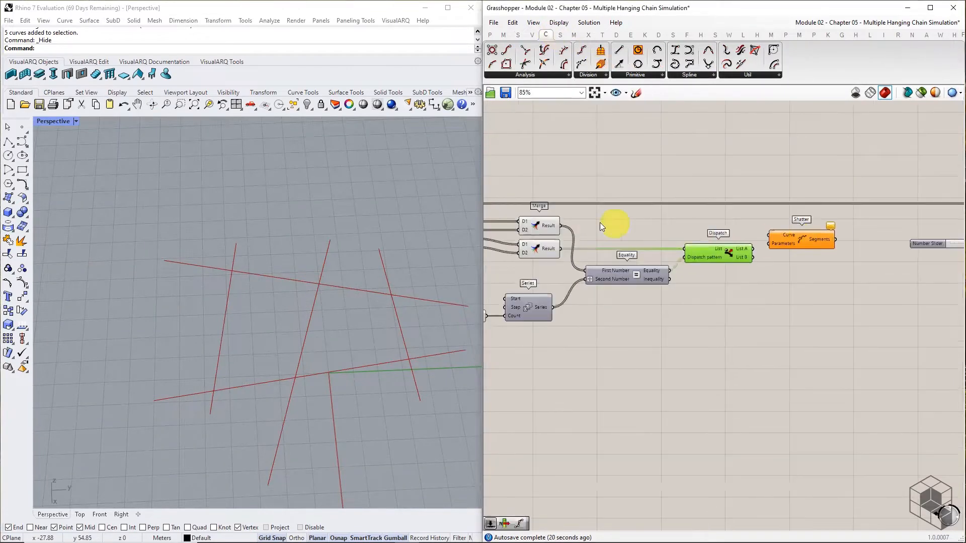
Wire the Curve parameter into Shatter's Curve input and Dispatch's List A into Parameters, and graft the Curve input.
right_click_drag(600, 223, 685, 223)
left_click_drag(790, 213, 903, 205)
scroll(902, 204, "up", 4)
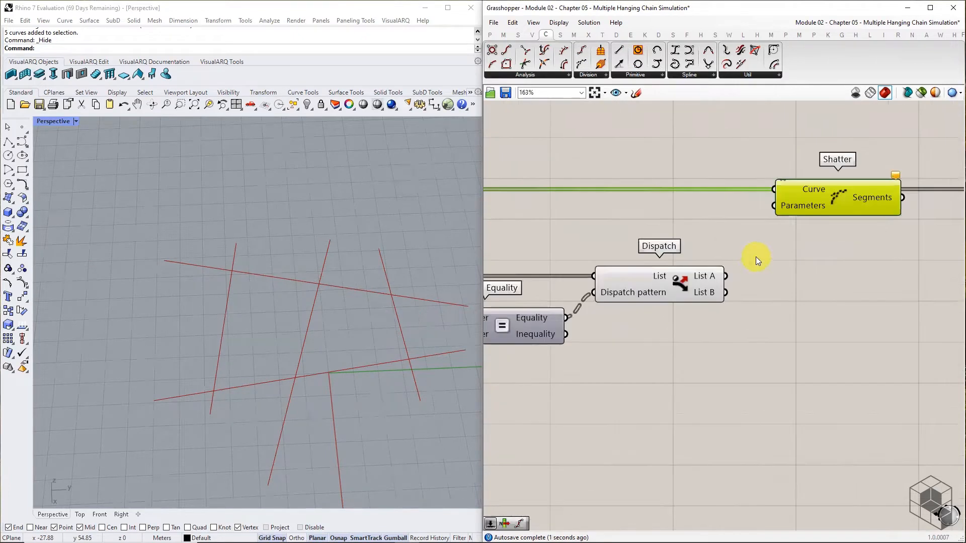
mouse_move(812, 212)
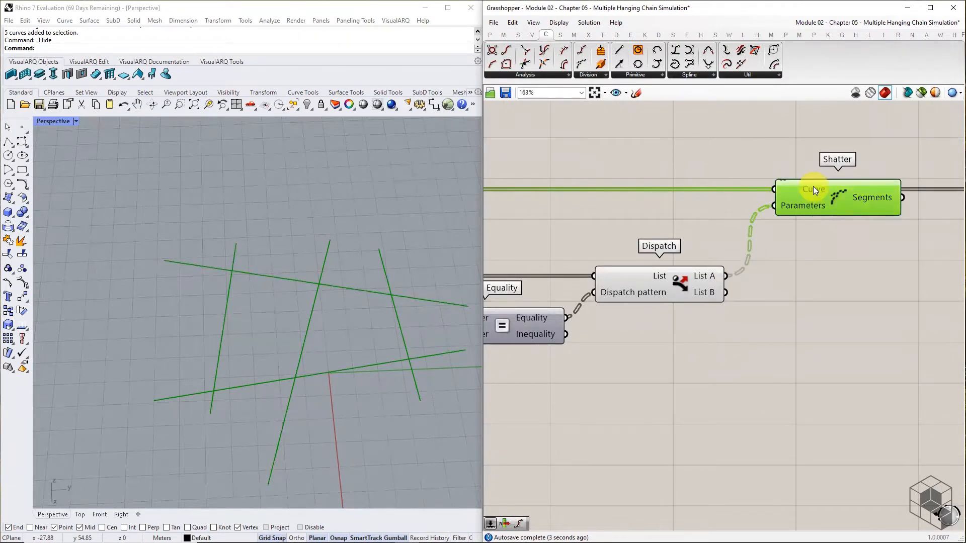
mouse_move(813, 187)
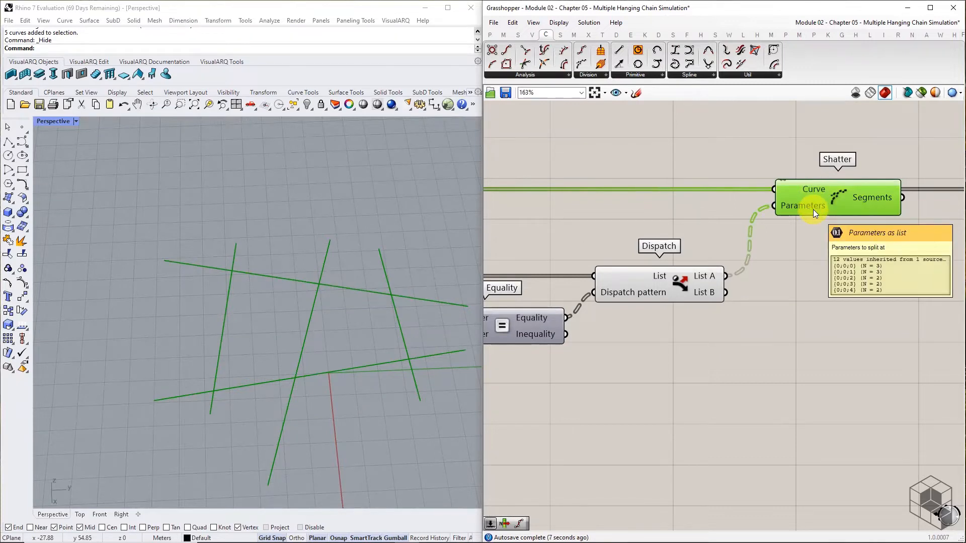
right_click(810, 189)
left_click(839, 268)
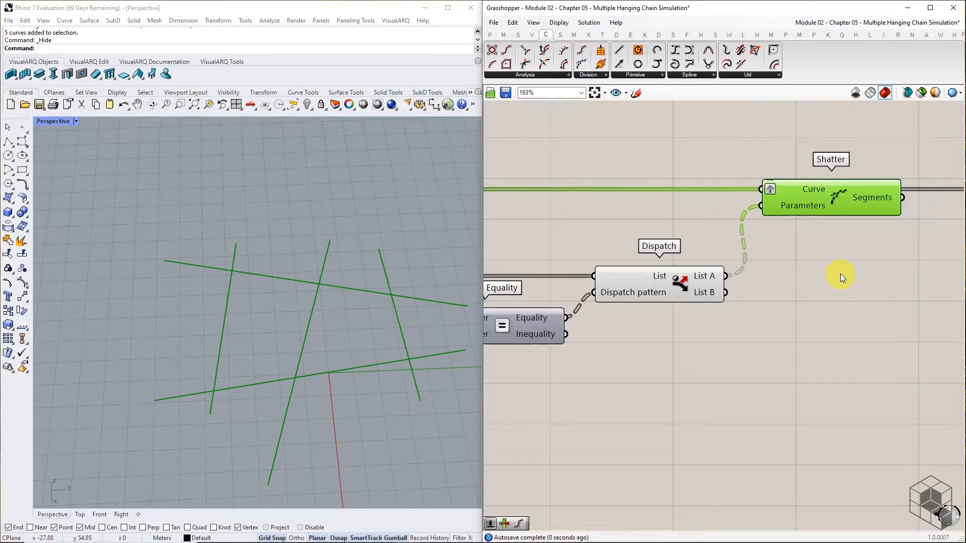
Inspect the data structure of Shatter's Segments output and compare it with the line pieces between intersections in the Rhino viewport.
right_click_drag(836, 276, 667, 249)
scroll(667, 249, "down", 2)
mouse_move(674, 215)
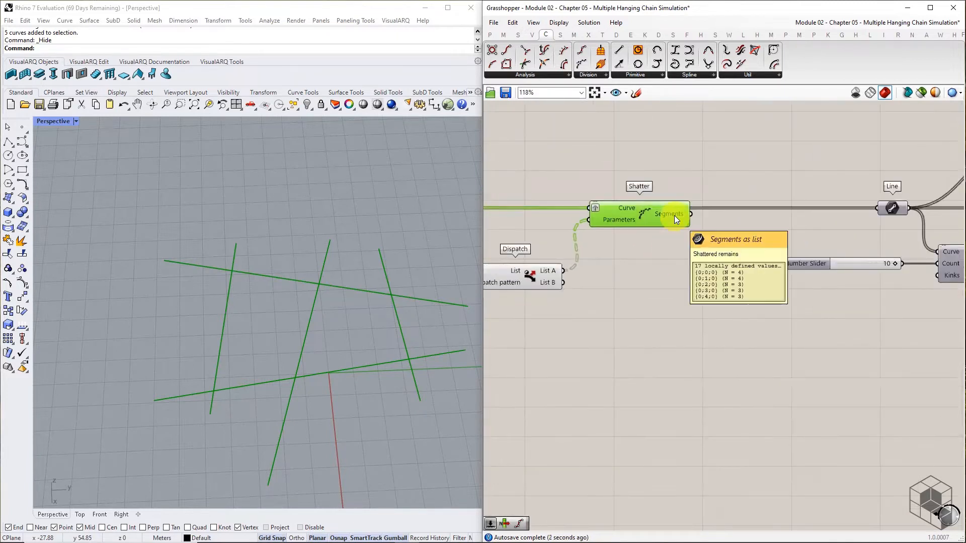
left_click(662, 261)
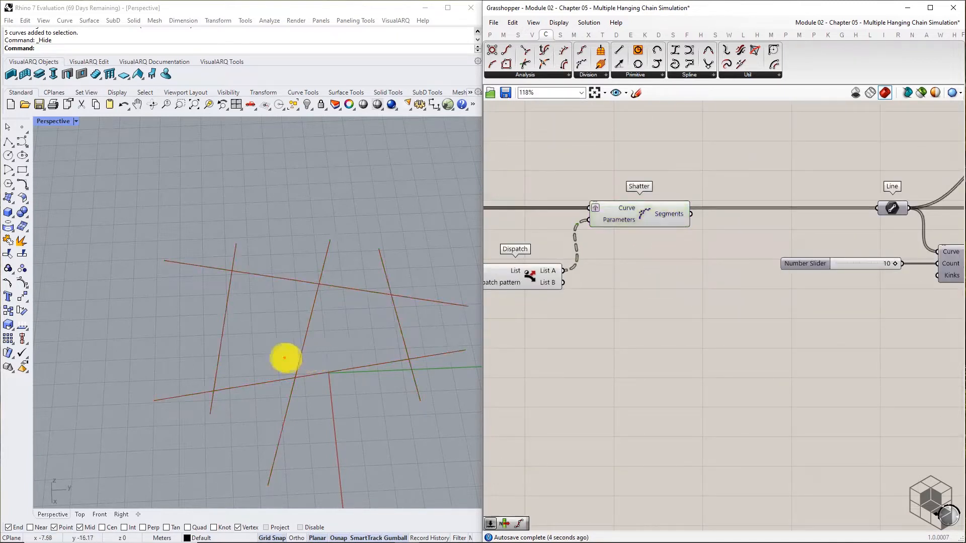
left_click(243, 293)
left_click_drag(280, 298, 289, 299)
mouse_move(331, 303)
left_mouse_down()
mouse_move(392, 305)
mouse_move(308, 358)
mouse_move(410, 366)
left_mouse_up()
left_click_drag(233, 394, 288, 388)
key("Escape")
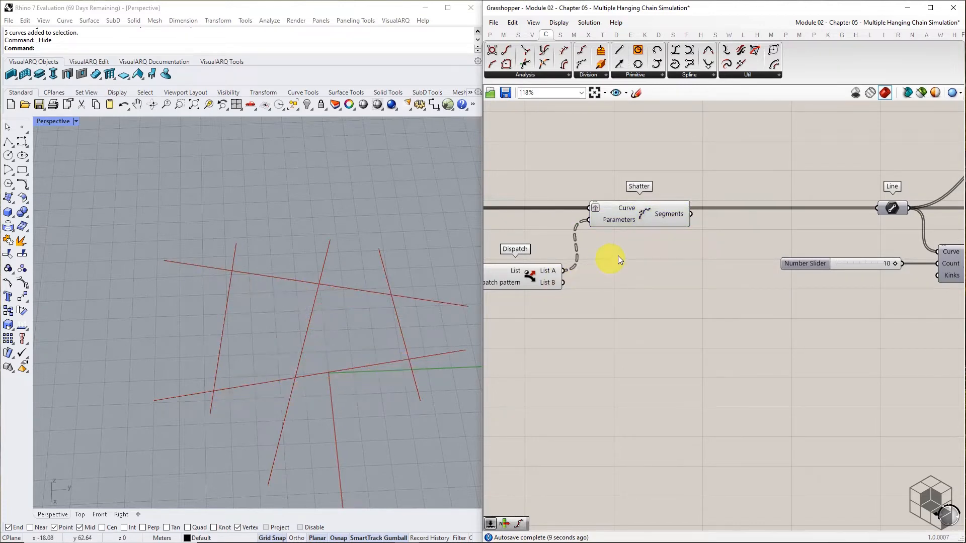
Add a Divide Curve component after Shatter and wire Shatter's Segments output into its Curve input.
left_click(588, 75)
left_click_drag(602, 122, 720, 217)
left_click(545, 397)
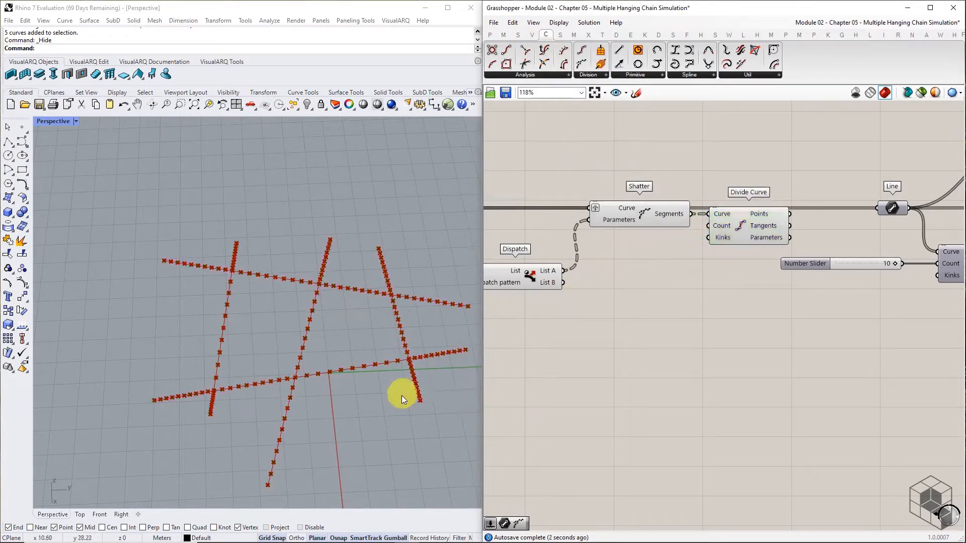
Examine the spacing of the division points around the line intersections in the Rhino viewport.
scroll(420, 407, "up", 10)
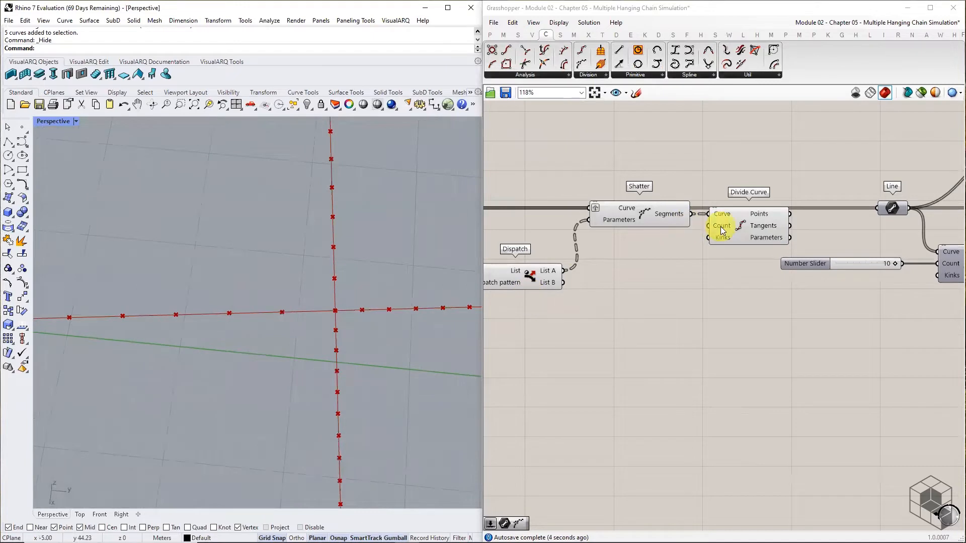
mouse_move(723, 231)
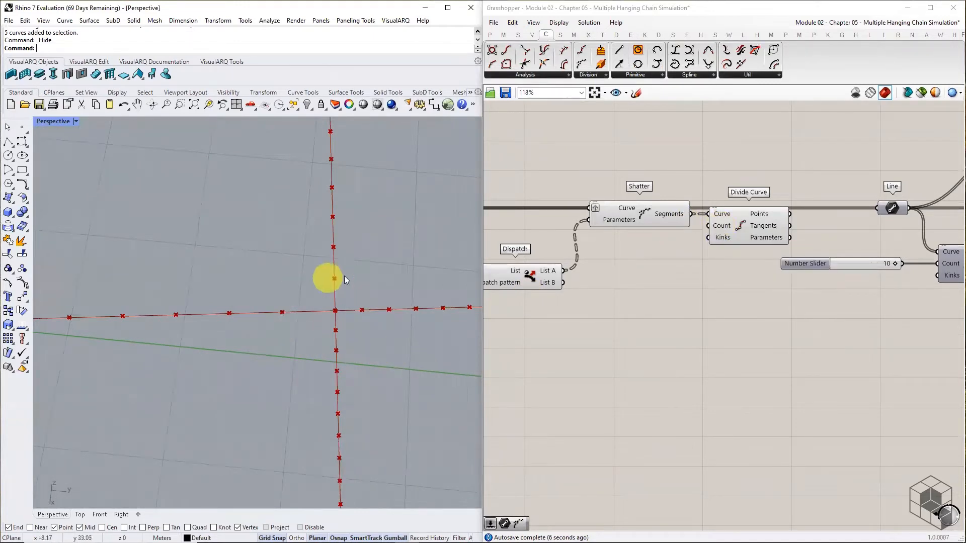
scroll(411, 346, "down", 7)
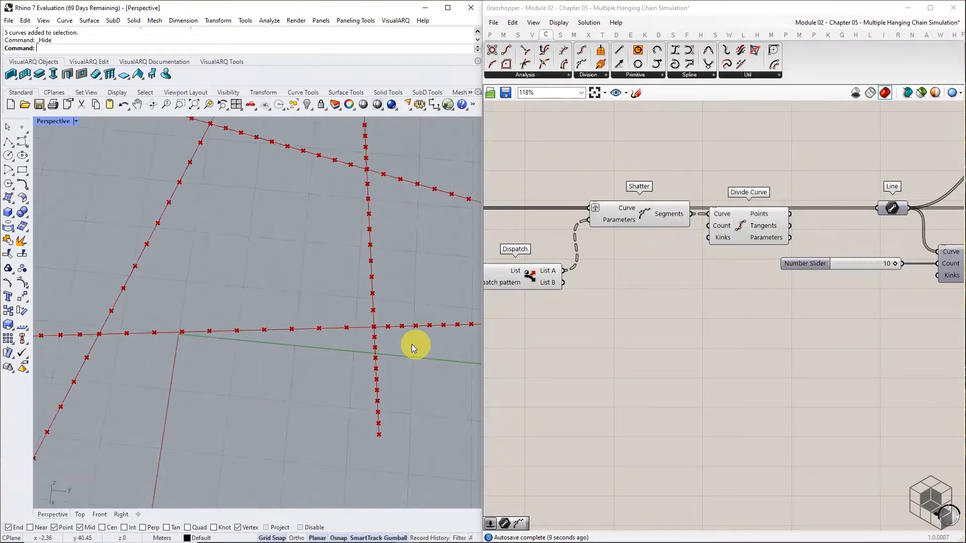
scroll(91, 359, "up", 7)
scroll(240, 361, "down", 10)
scroll(378, 227, "up", 12)
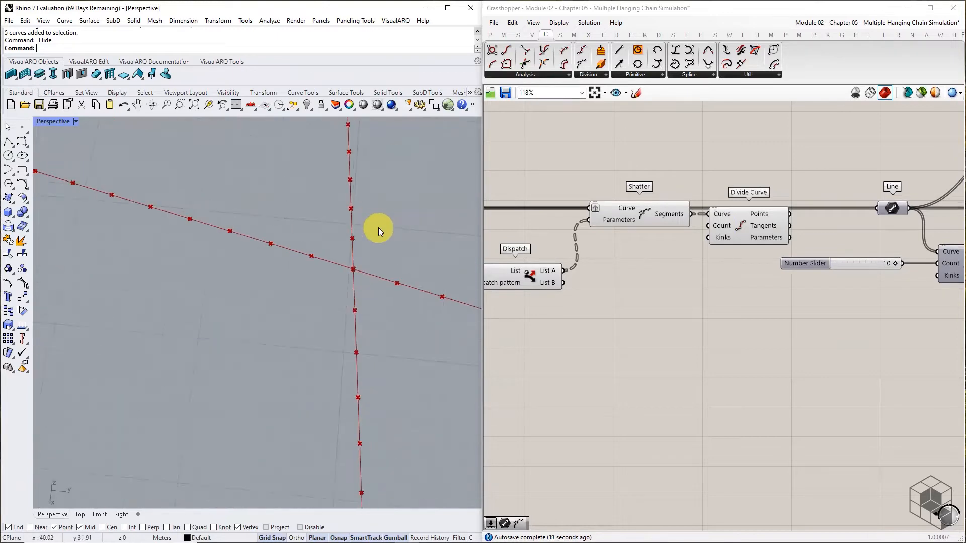
scroll(410, 313, "down", 10)
scroll(170, 236, "up", 8)
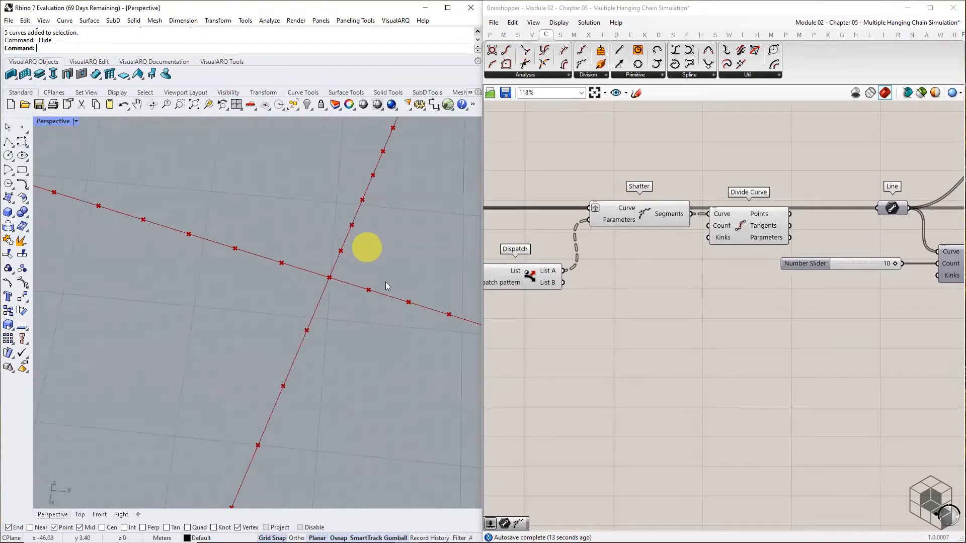
scroll(385, 289, "down", 5)
scroll(123, 237, "up", 5)
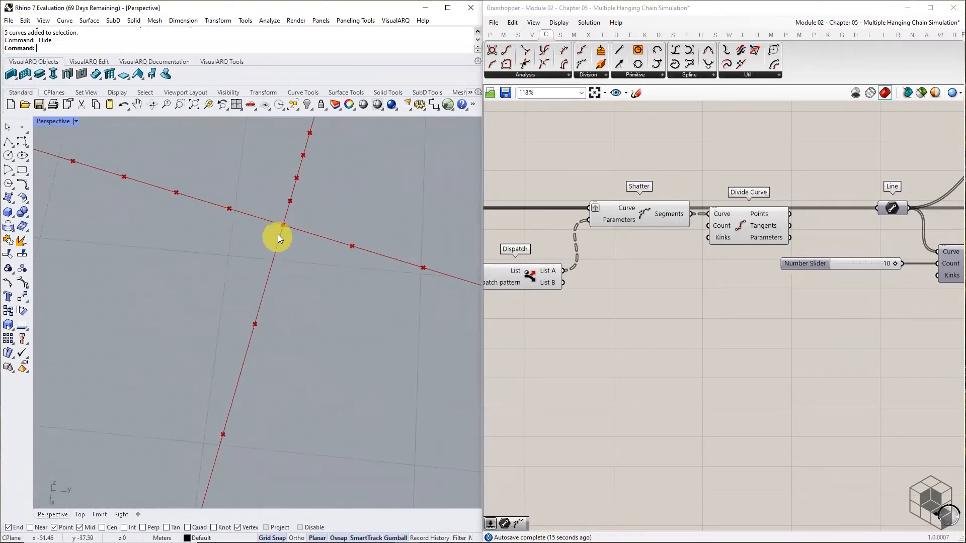
scroll(306, 236, "down", 7)
Open up canvas space between Shatter and the new Divide Curve component, and check Divide Curve's Count input.
right_click_drag(720, 269, 610, 272)
scroll(610, 274, "down", 4)
left_click_drag(595, 288, 715, 288, "alt")
scroll(663, 271, "up", 2)
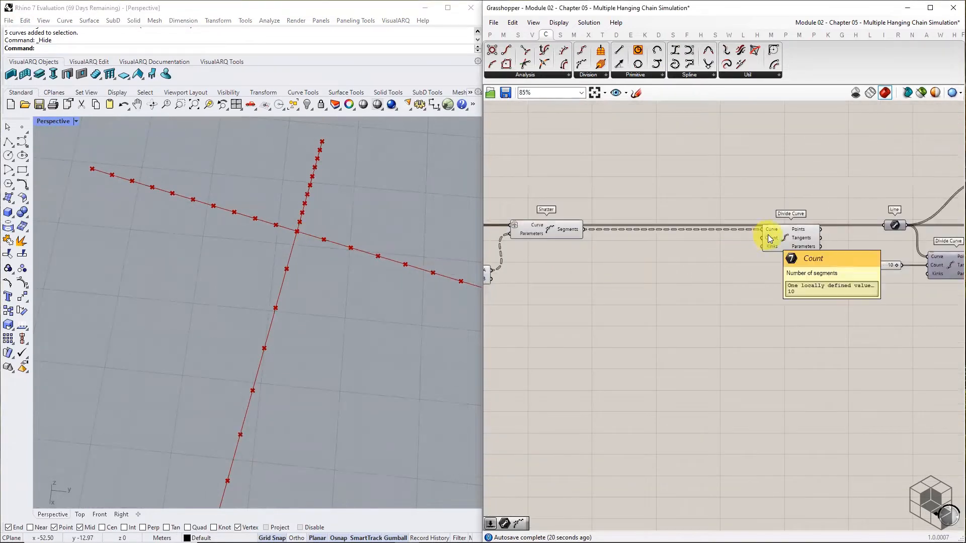
scroll(322, 342, "down", 3)
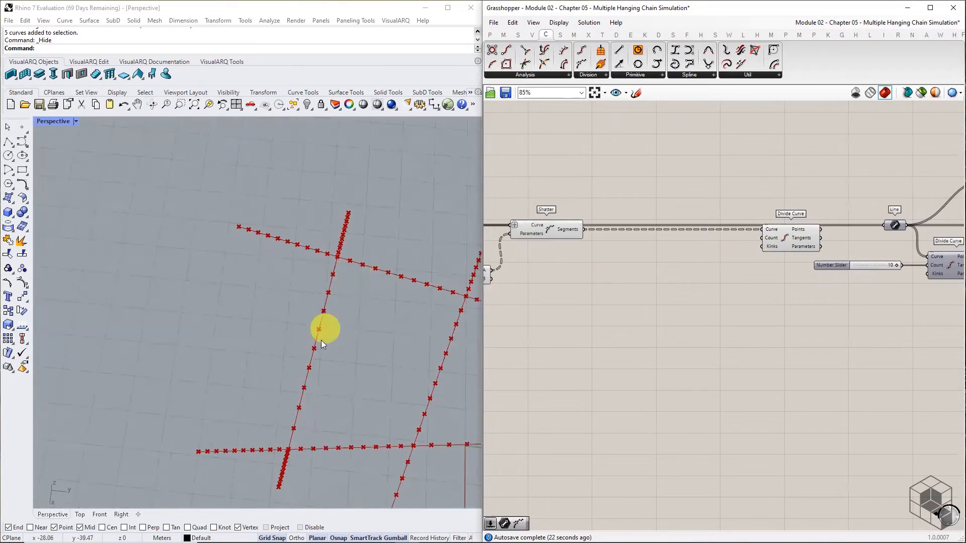
scroll(638, 246, "up", 1)
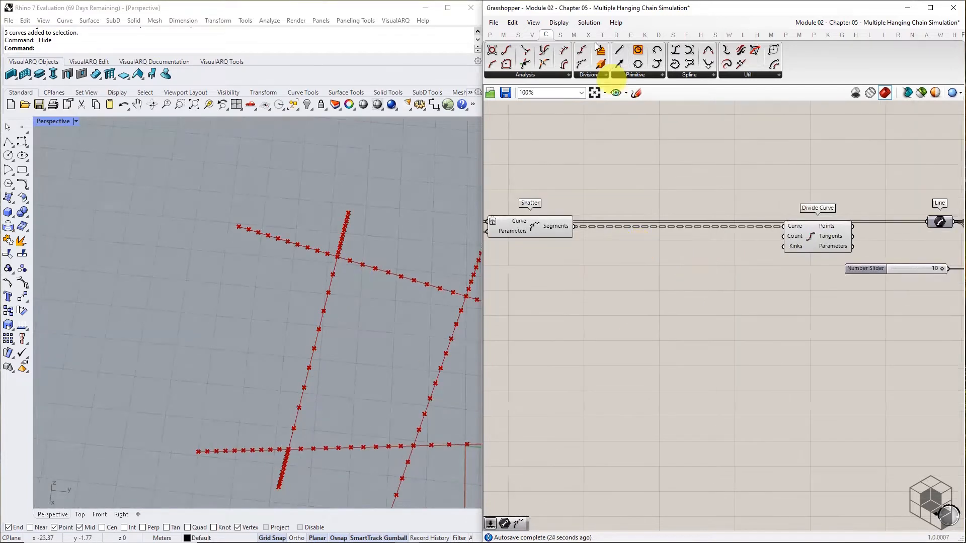
Add a Number Slider below Shatter and set its value to 10.000.
left_click(490, 34)
left_click_drag(552, 273, 539, 272)
right_click(539, 272)
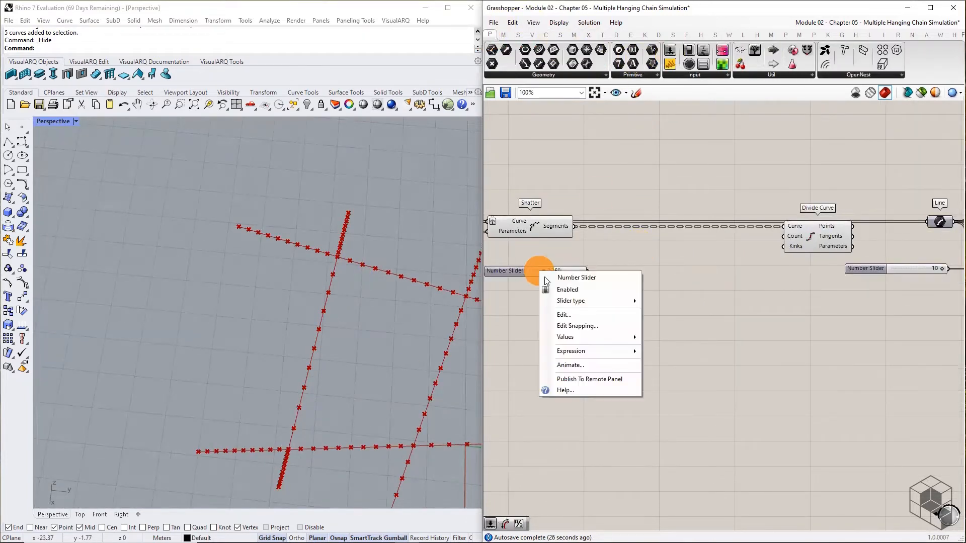
left_click(571, 325)
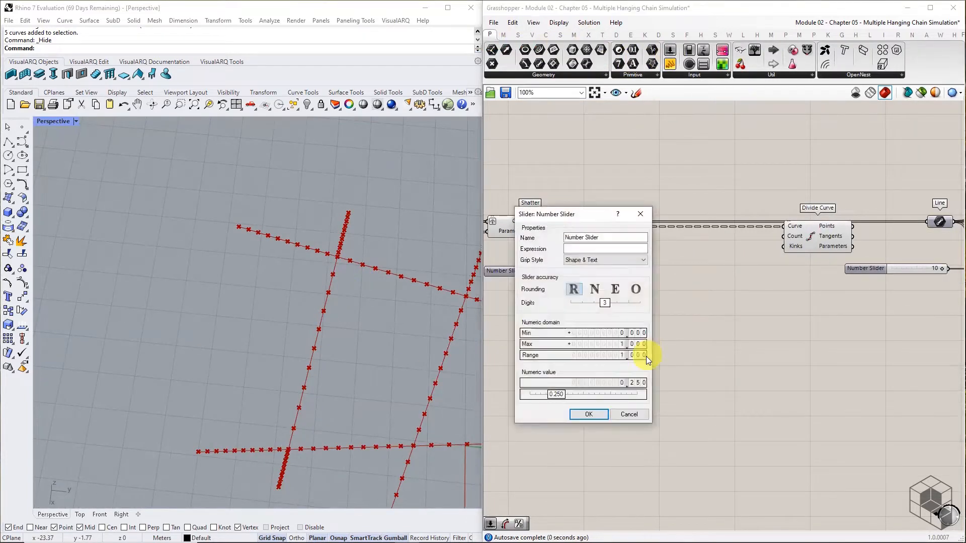
double_click(598, 391)
type("10")
left_click(631, 394)
left_click(596, 413)
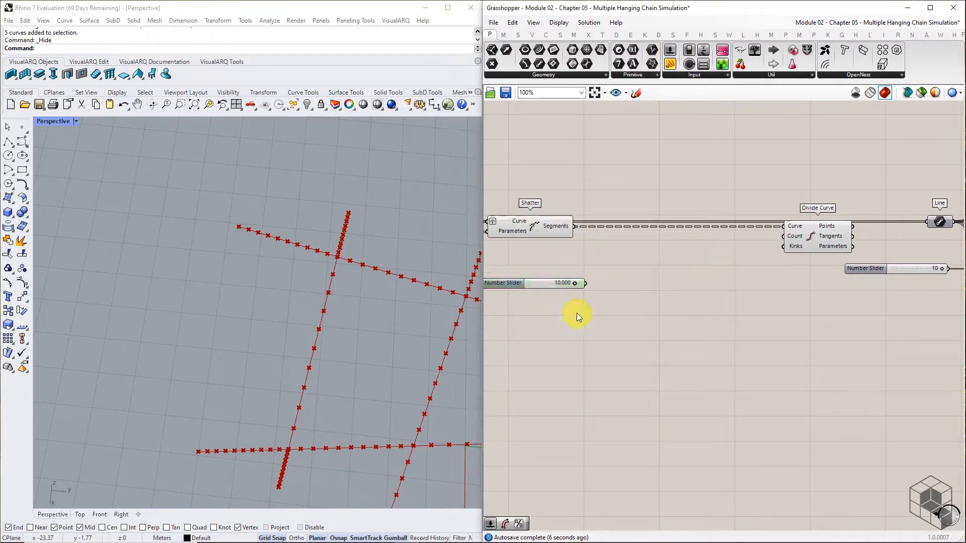
Add a Length component and a Division component between Shatter and Divide Curve.
left_click(546, 34)
left_click(538, 74)
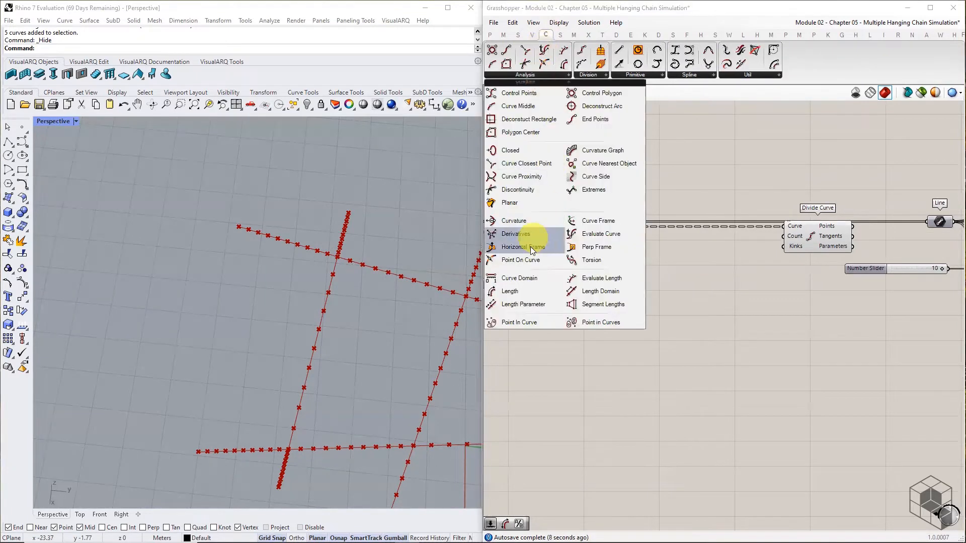
left_click_drag(518, 288, 609, 252)
left_click(504, 35)
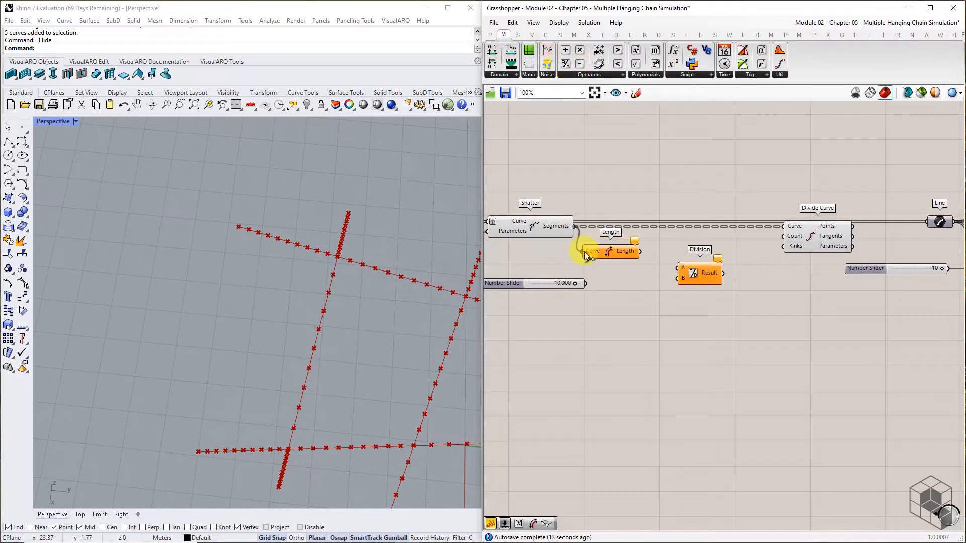
Wire Shatter's Segments through Length into Division's A input and the new Number Slider into B.
mouse_move(654, 259)
left_mouse_down()
mouse_move(677, 274)
mouse_move(640, 251)
left_mouse_up()
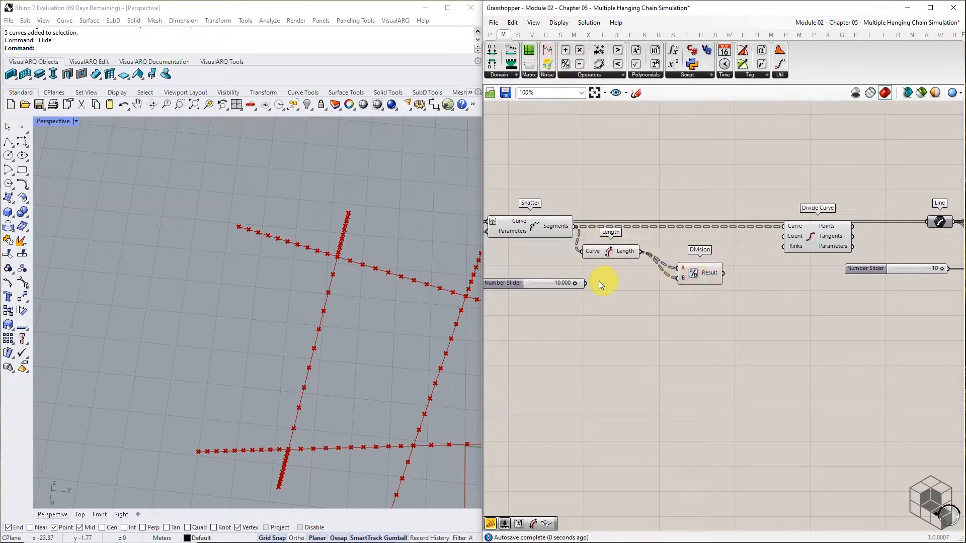
left_click_drag(673, 281, 677, 278)
left_click(694, 277)
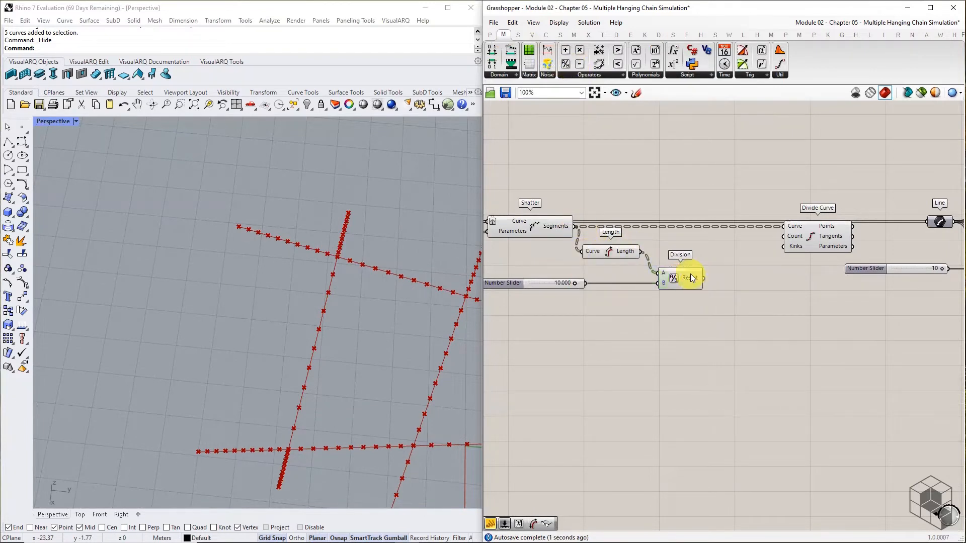
mouse_move(692, 278)
Add a Round component, wire Division's Result into Number and Ceiling into Divide Curve's Count, and check the point spacing.
right_click_drag(758, 293, 668, 269)
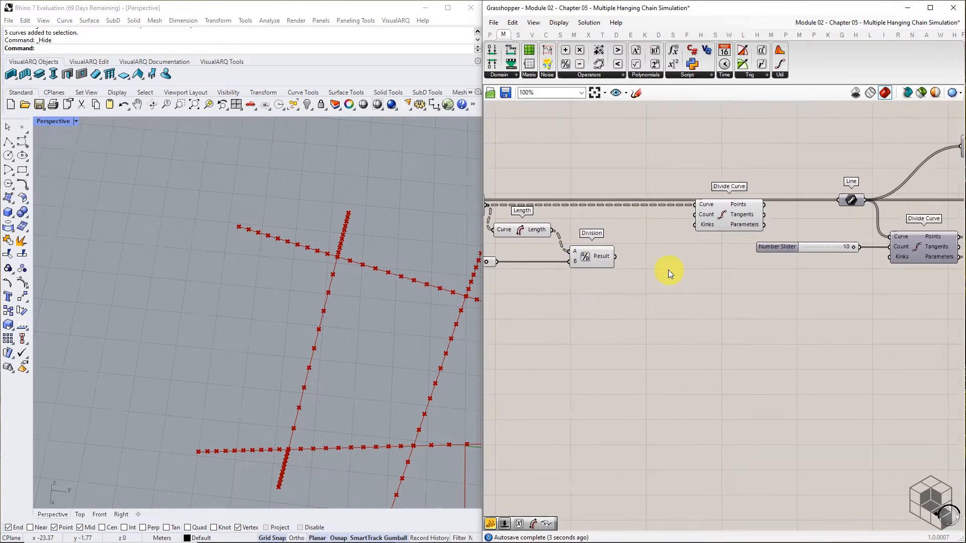
left_click(787, 63)
left_click_drag(862, 138, 729, 217)
scroll(725, 248, "down", 3)
mouse_move(737, 273)
left_mouse_down("alt")
mouse_move(908, 274)
mouse_move(747, 272)
left_mouse_up("alt")
scroll(257, 243, "down", 9)
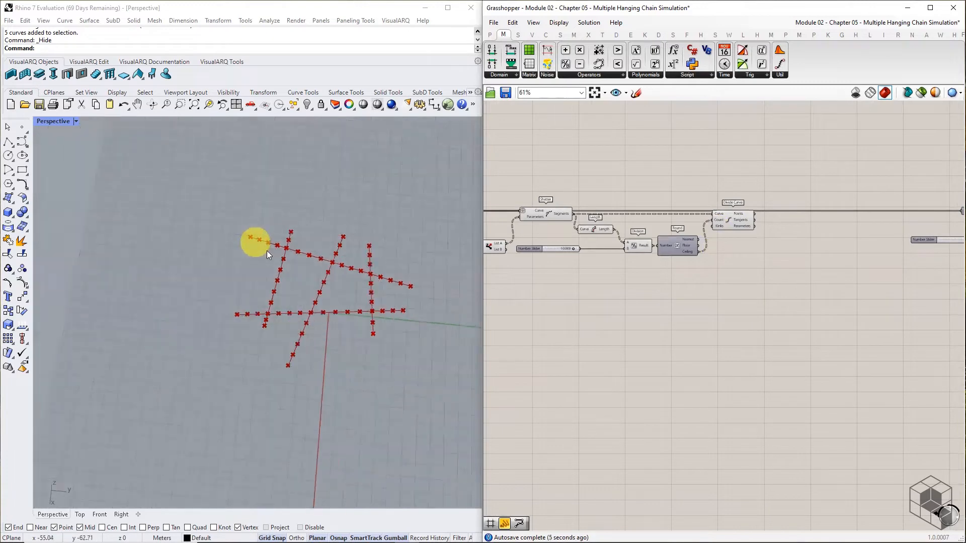
scroll(423, 346, "up", 6)
scroll(130, 204, "up", 4)
scroll(237, 291, "down", 2)
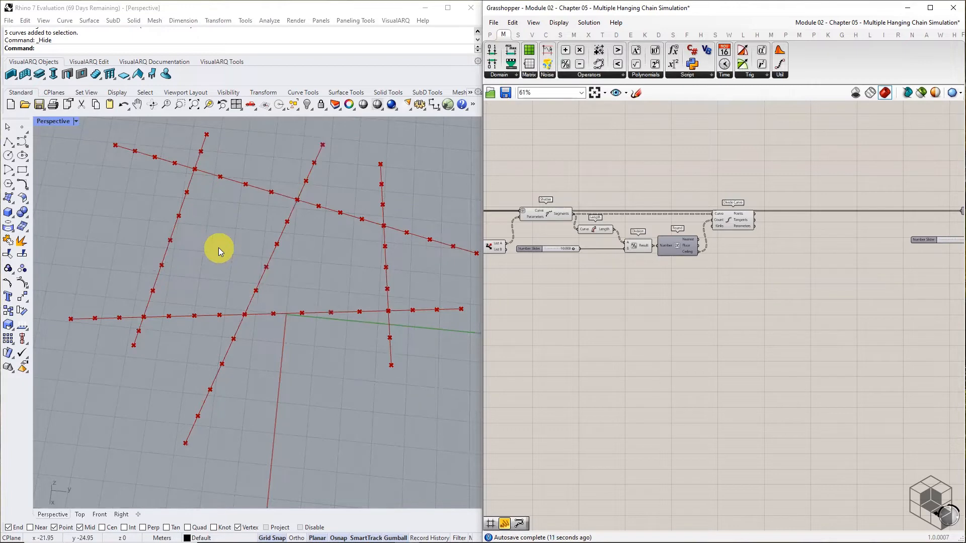
scroll(285, 191, "up", 3)
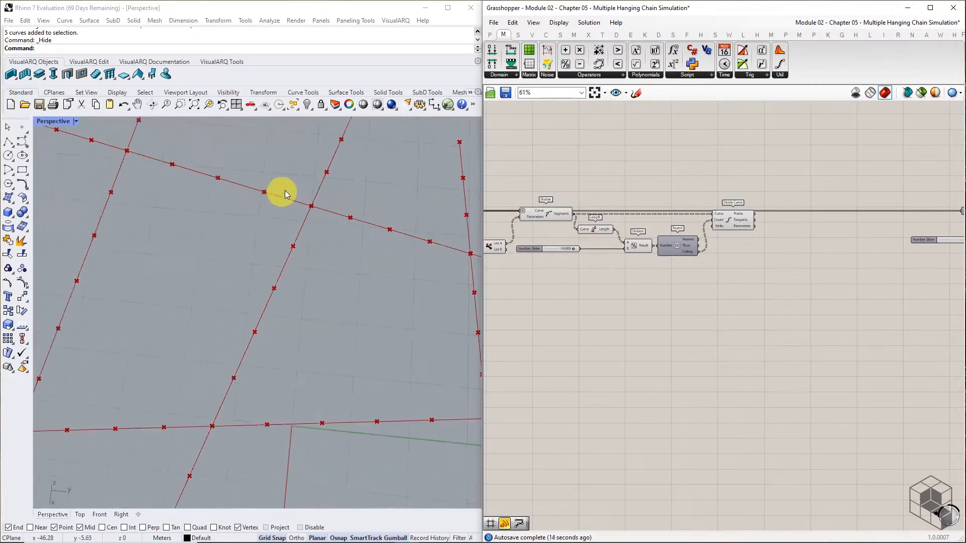
scroll(300, 203, "down", 3)
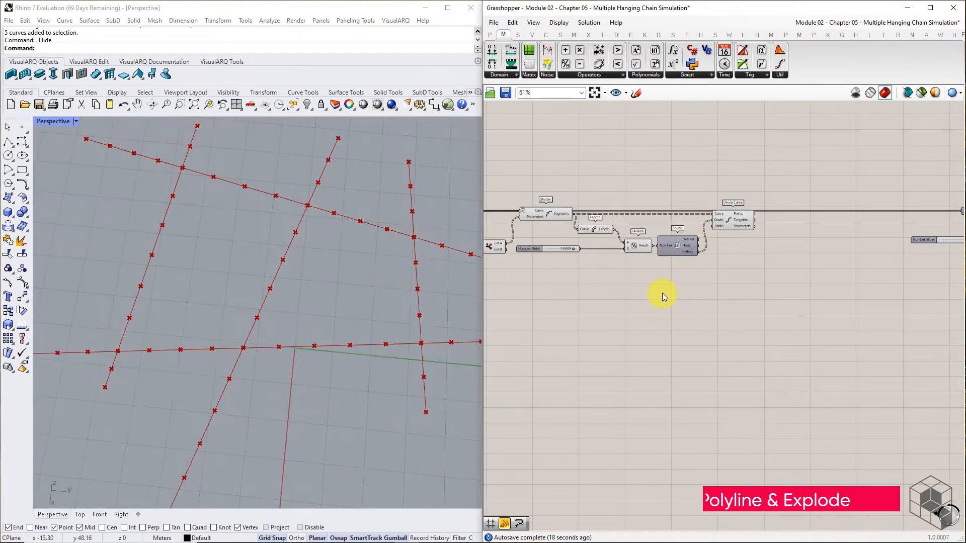
Add a PolyLine component after Divide Curve and wire Divide Curve's Points into its Vertices input.
scroll(669, 277, "up", 5)
left_click(635, 253)
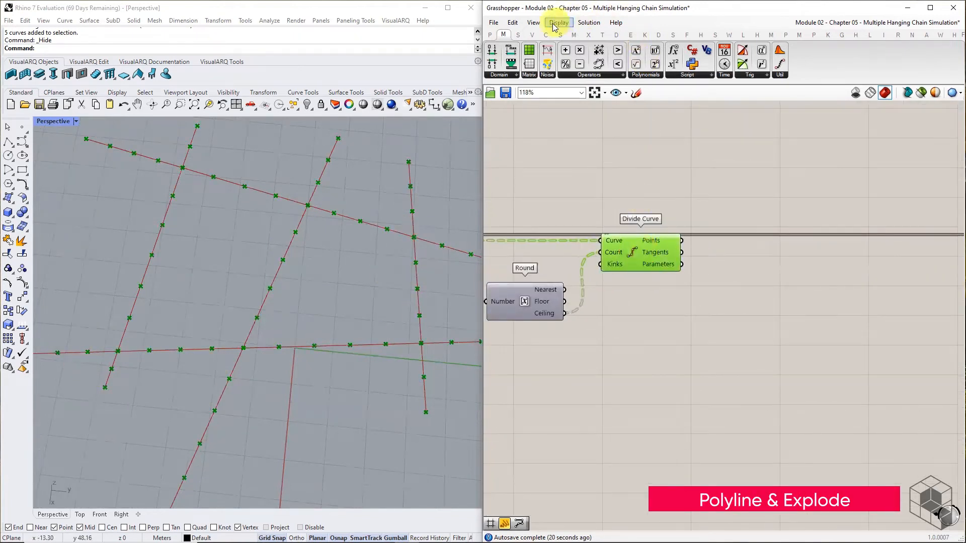
left_click(546, 35)
left_click(700, 76)
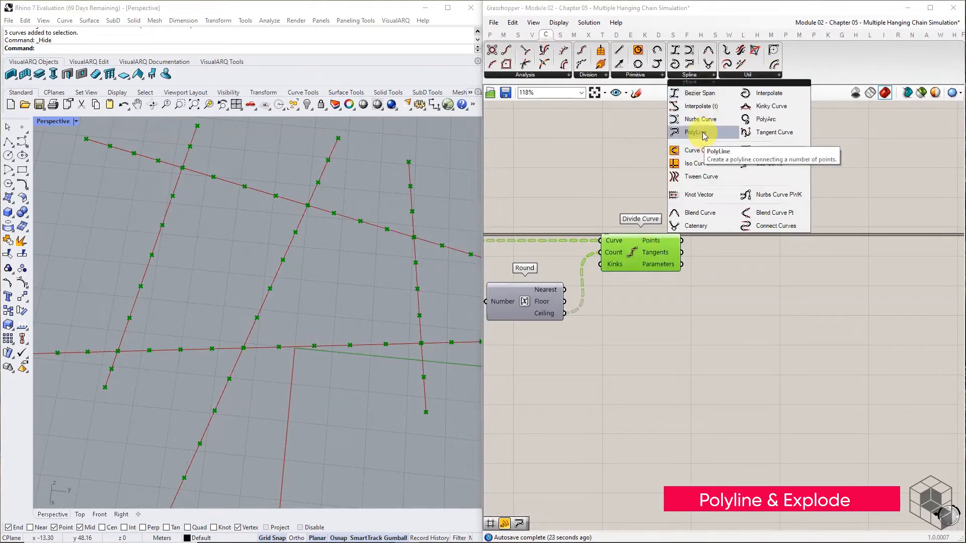
left_click(702, 134)
left_click(758, 254)
left_click_drag(682, 241, 716, 247)
Add an Explode component after PolyLine and wire the Polyline output into its Curve input.
left_click_drag(750, 256, 825, 252)
left_click(753, 76)
left_click(742, 94)
left_click(835, 261)
Disable the preview of the new components preceding Explode, leaving only Explode's geometry shown.
right_click_drag(873, 267, 671, 275)
scroll(714, 298, "down", 3)
right_click_drag(618, 303, 812, 259)
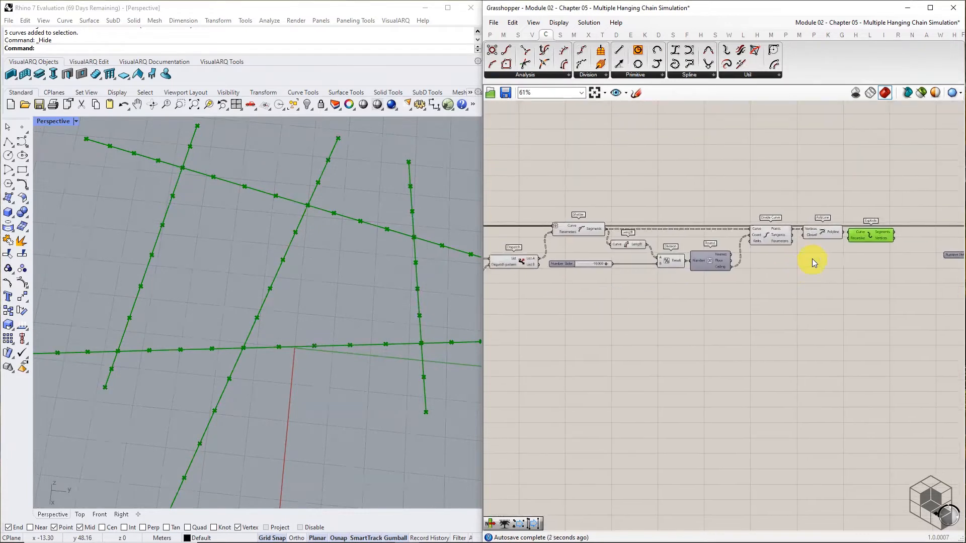
scroll(812, 258, "down", 3)
left_click_drag(823, 226, 535, 300)
middle_click(757, 278)
left_click(788, 247)
right_click_drag(845, 273, 750, 294)
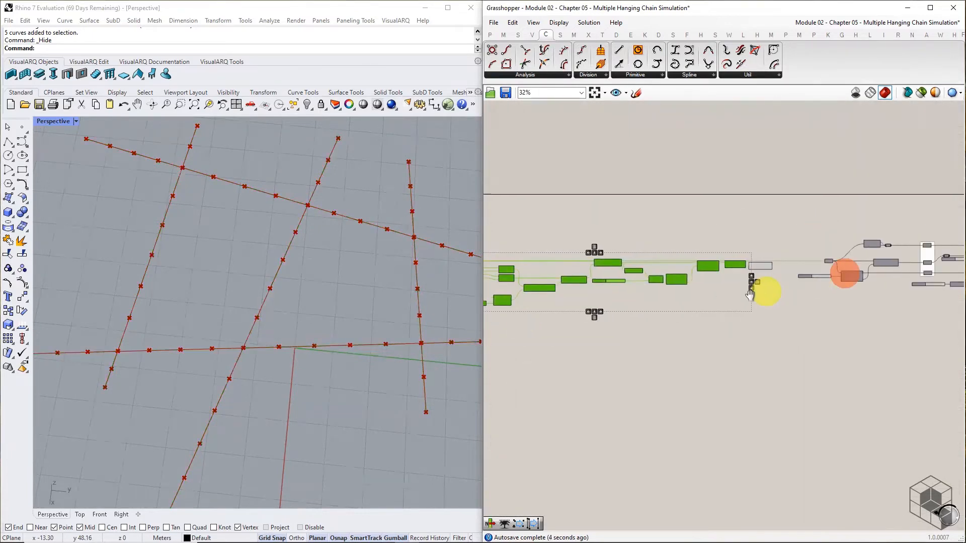
Examine the existing definition after Explode, tracing how the discretized Point and Line parameters feed the simulation goals.
scroll(731, 296, "up", 6)
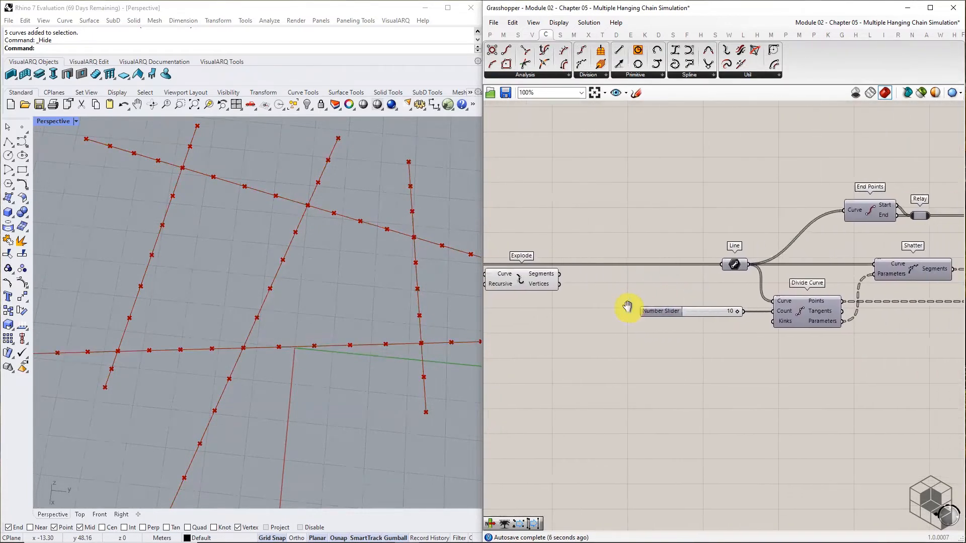
scroll(628, 307, "down", 2)
right_click_drag(770, 357, 727, 357)
right_click_drag(876, 308, 786, 317)
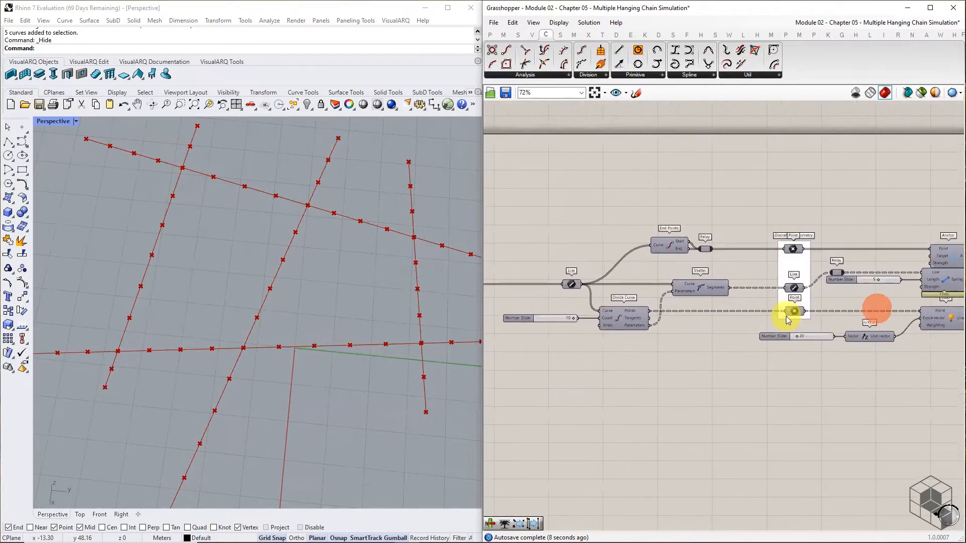
scroll(788, 320, "up", 3)
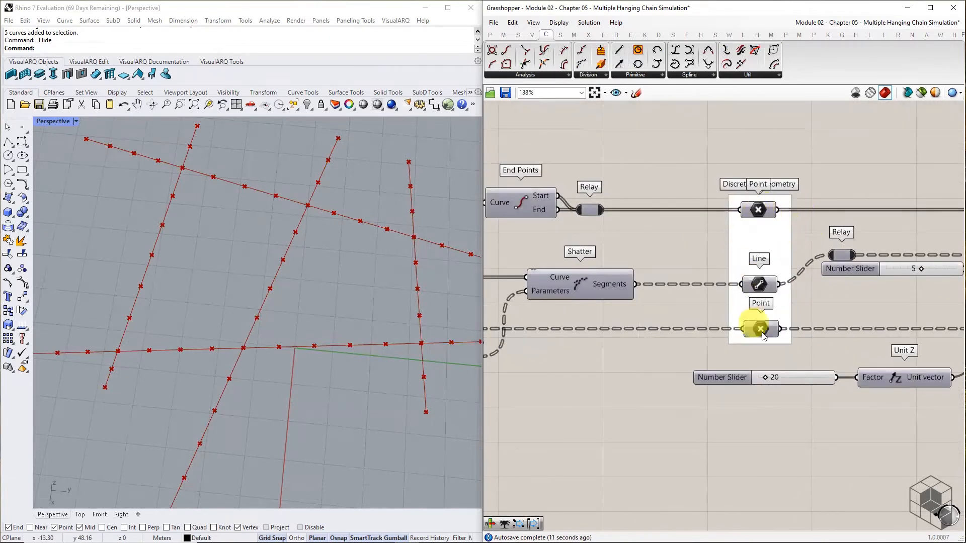
scroll(759, 262, "down", 3)
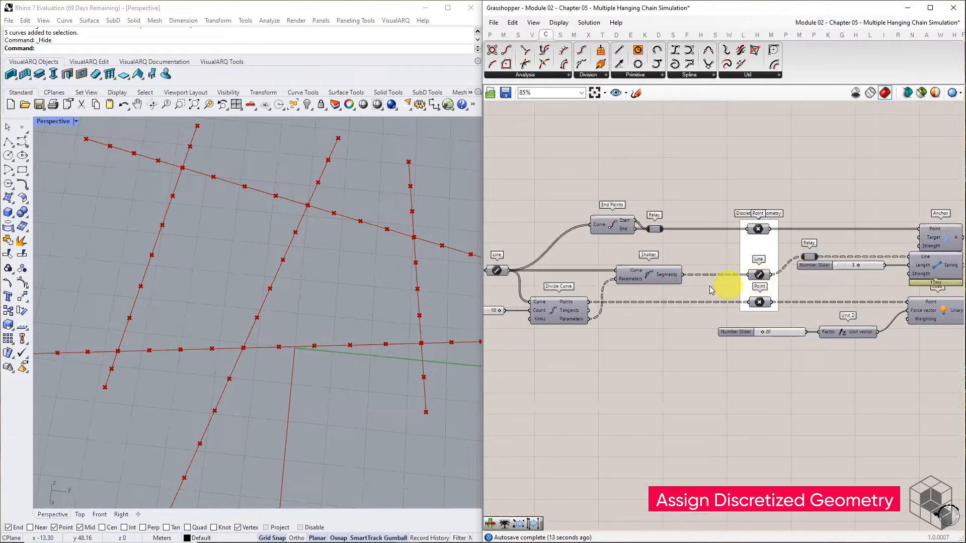
Delete the old Line parameter, count slider, Divide Curve and Shatter components preceding the discretized geometry group.
right_click_drag(710, 290, 934, 267)
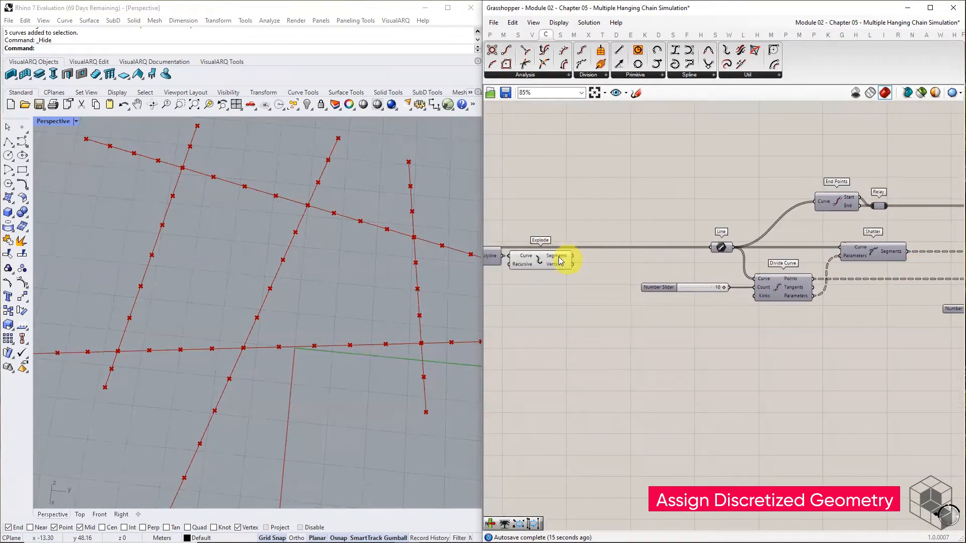
left_click_drag(856, 244, 680, 305)
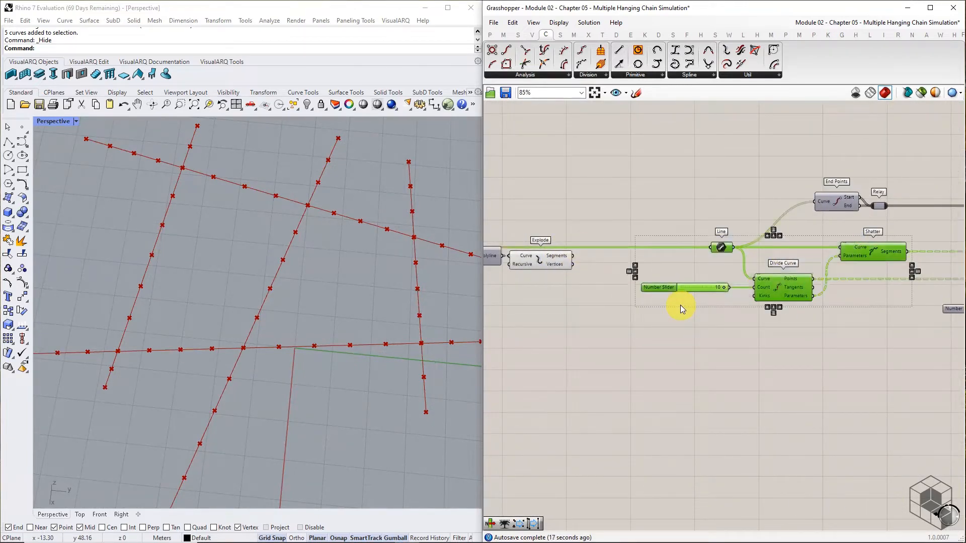
key("Delete")
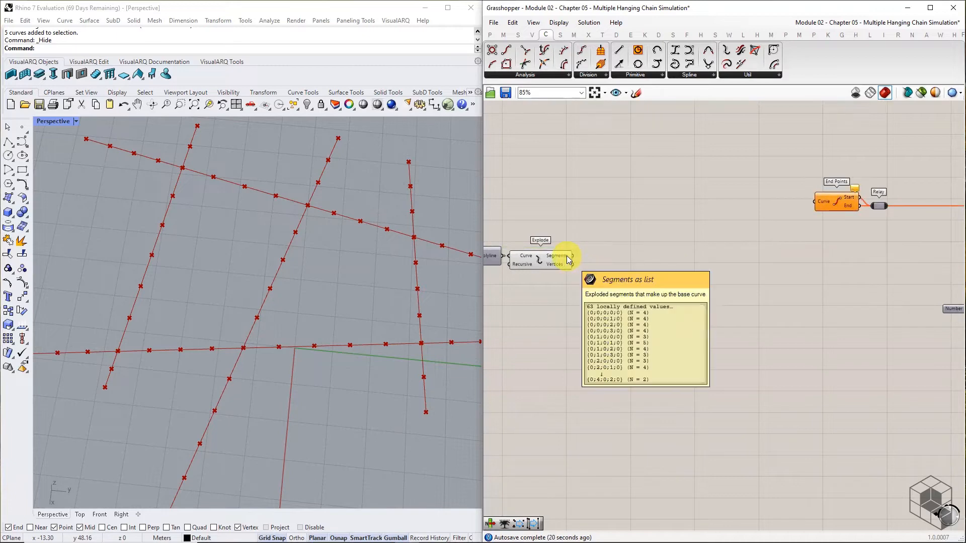
Wire Explode's Segments output into the discretized Line parameter and its Vertices output into the discretized Point parameter.
left_click_drag(569, 256, 845, 252)
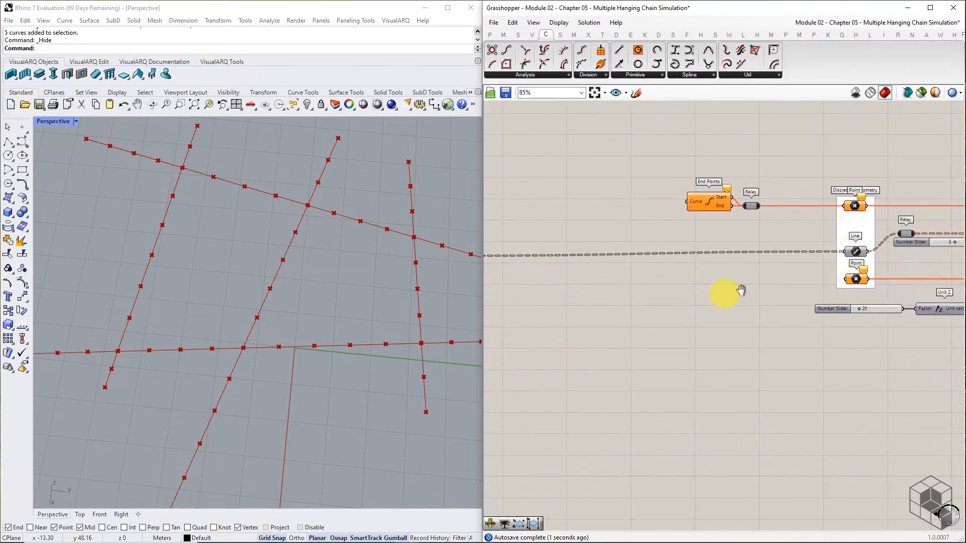
scroll(741, 291, "down", 4)
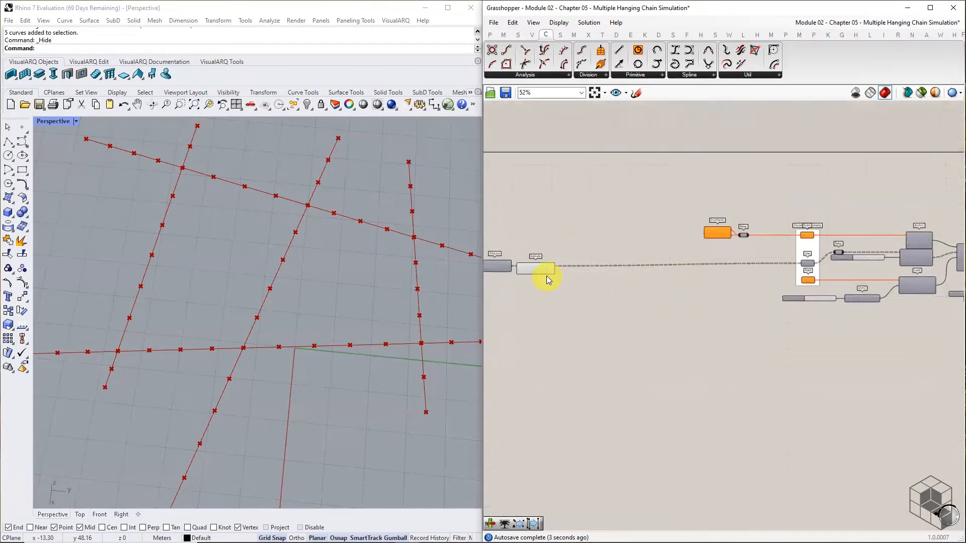
left_click_drag(597, 275, 878, 288)
scroll(715, 269, "up", 5)
left_click(707, 280)
mouse_move(606, 276)
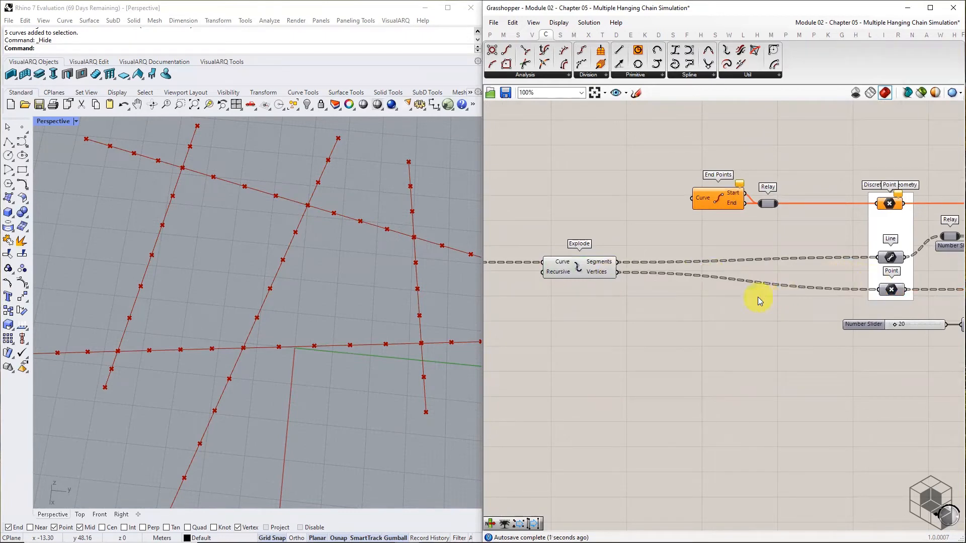
Wire the original Curve parameter at the start of the definition into the Curve input of End Points.
right_click_drag(757, 297, 715, 299)
right_click_drag(606, 279, 820, 286)
scroll(820, 286, "down", 6)
right_click_drag(569, 288, 903, 289)
scroll(738, 281, "up", 4)
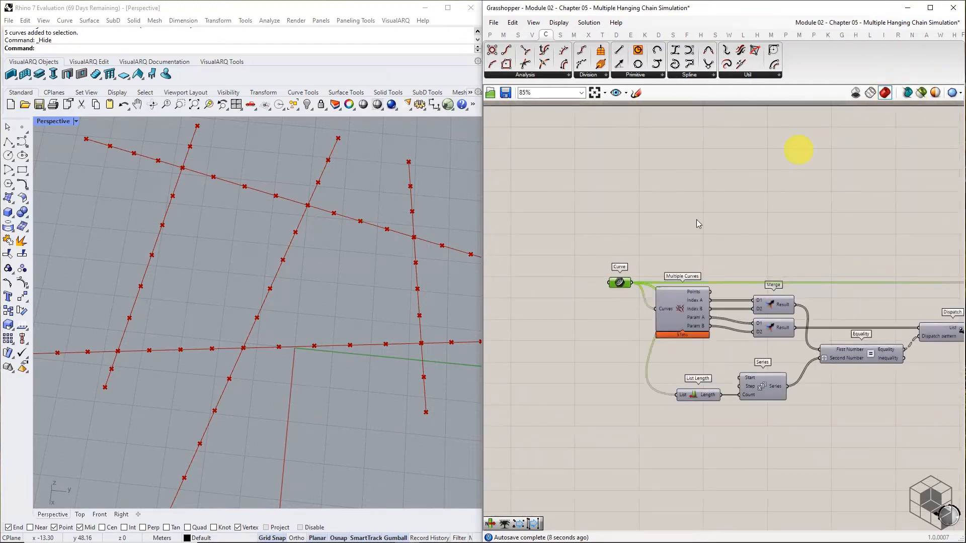
middle_click(625, 285)
left_click(642, 265)
left_click(643, 238)
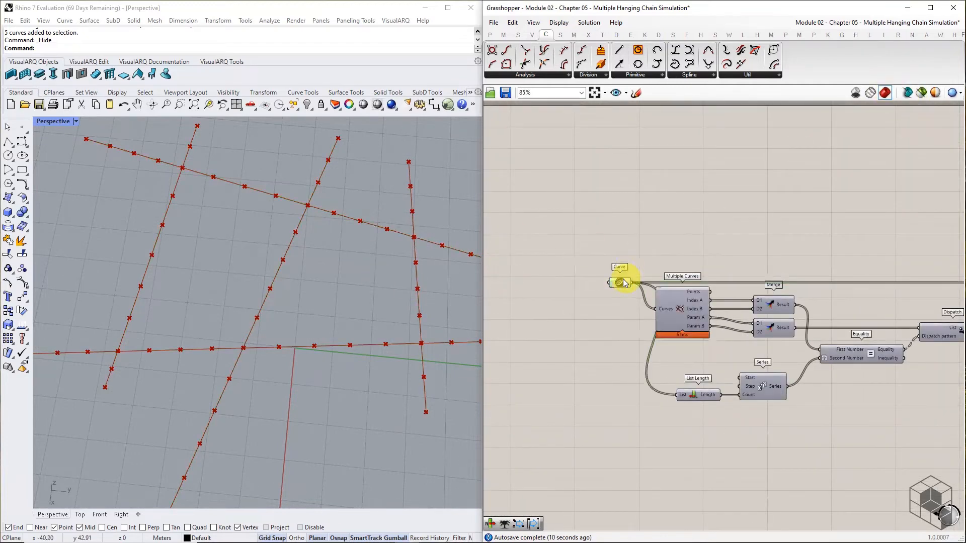
scroll(621, 279, "down", 2)
left_click_drag(628, 281, 929, 248)
right_click_drag(927, 254, 716, 259)
scroll(720, 260, "up", 3)
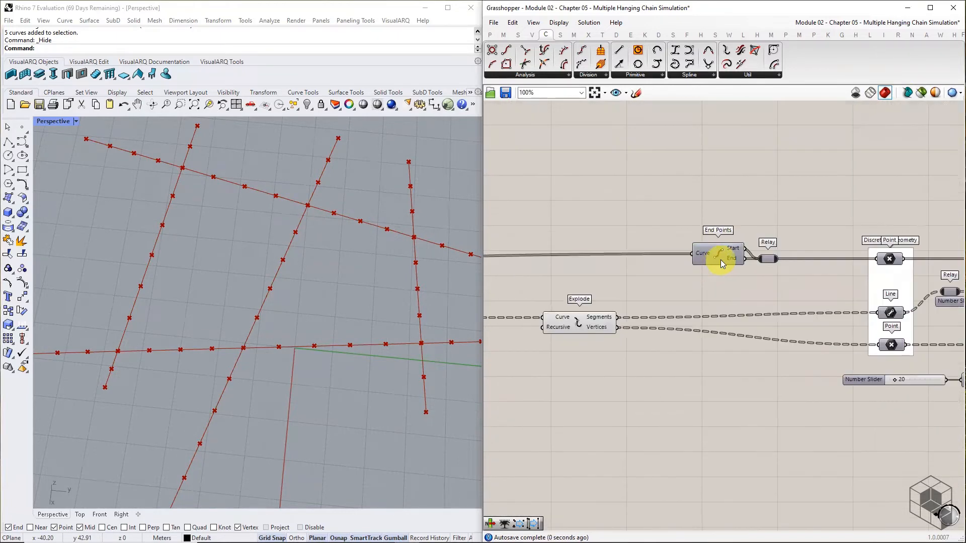
Preview the End Points component to examine the anchor positions at the line ends in the viewport.
left_click(721, 261)
middle_click(721, 260)
left_click(740, 242)
scroll(273, 290, "down", 5)
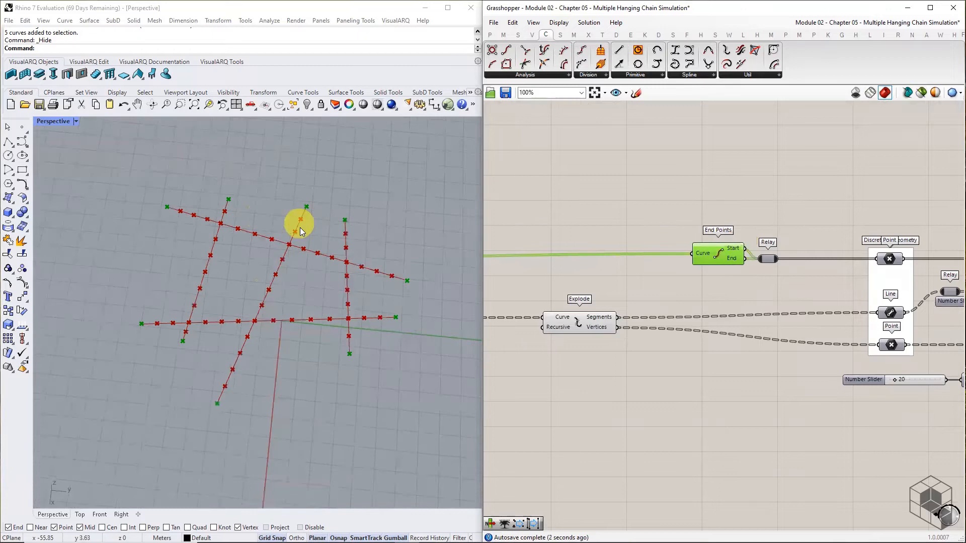
Disable the preview of the End Points and Explode components.
left_click(738, 286)
right_click_drag(641, 311, 770, 279)
scroll(825, 231, "down", 3)
left_click_drag(825, 222, 673, 308)
middle_click(724, 285)
left_click(743, 266)
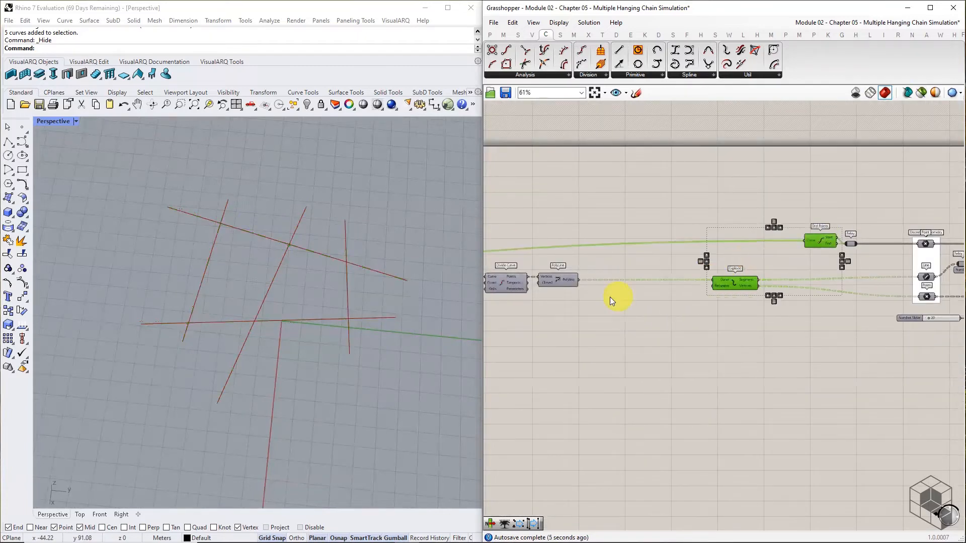
Disable the preview of the starting Curve parameter and the Multiple Curves intersection component.
right_click_drag(558, 286, 847, 273)
right_click_drag(604, 257, 836, 255)
left_click_drag(597, 223, 529, 273)
middle_click(557, 274)
left_click(575, 255)
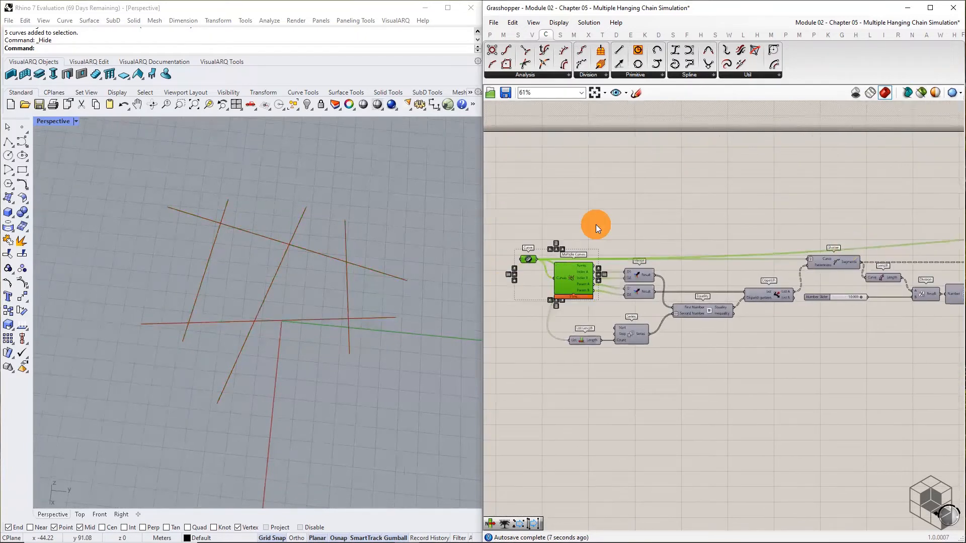
left_click(605, 224)
Check the discretized Point parameter's data and place a removeDuplicatePts component between it and the Load goal.
scroll(593, 249, "up", 6)
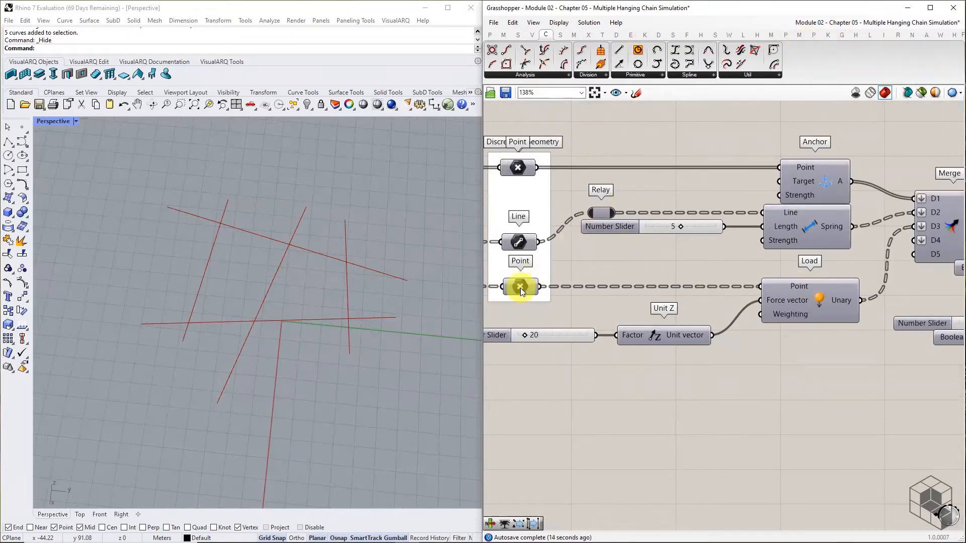
mouse_move(521, 291)
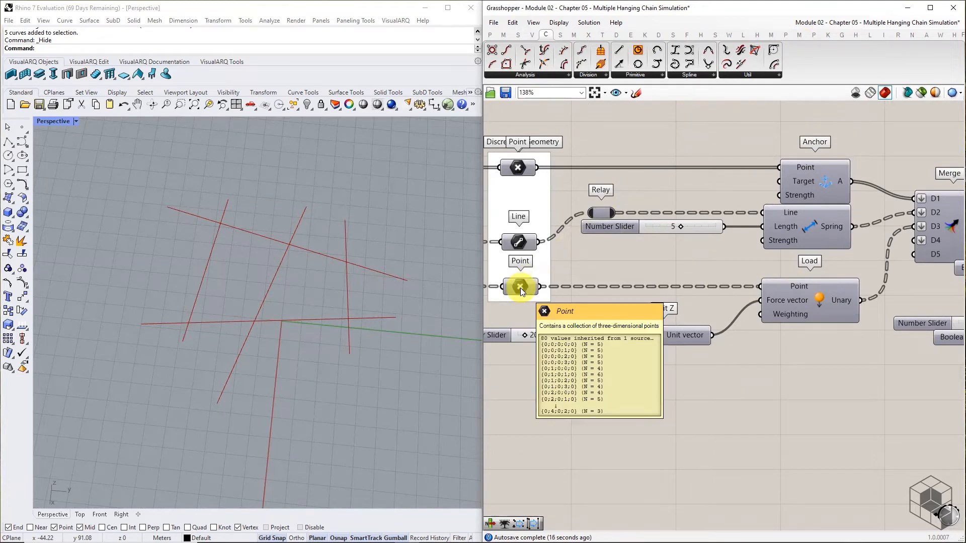
left_click(828, 35)
left_click(945, 74)
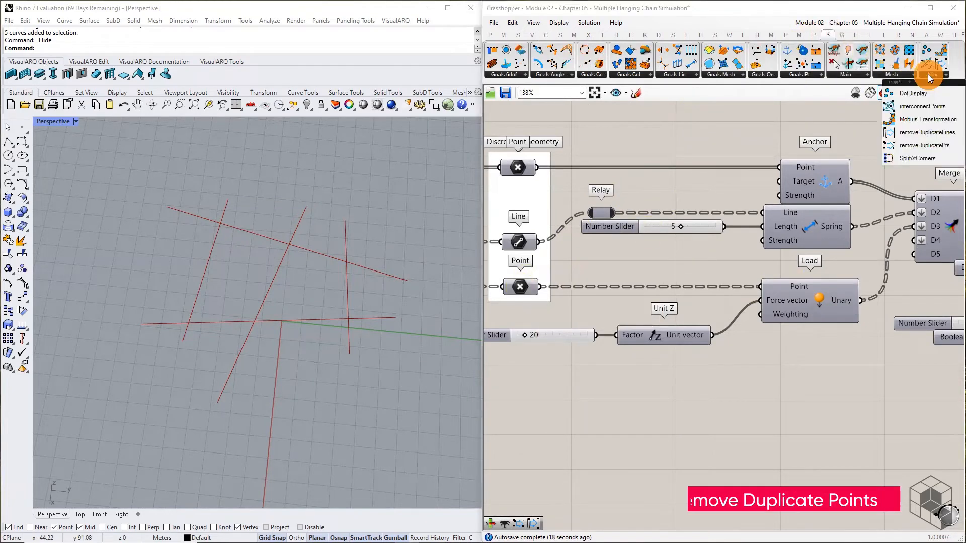
left_click_drag(926, 146, 639, 281)
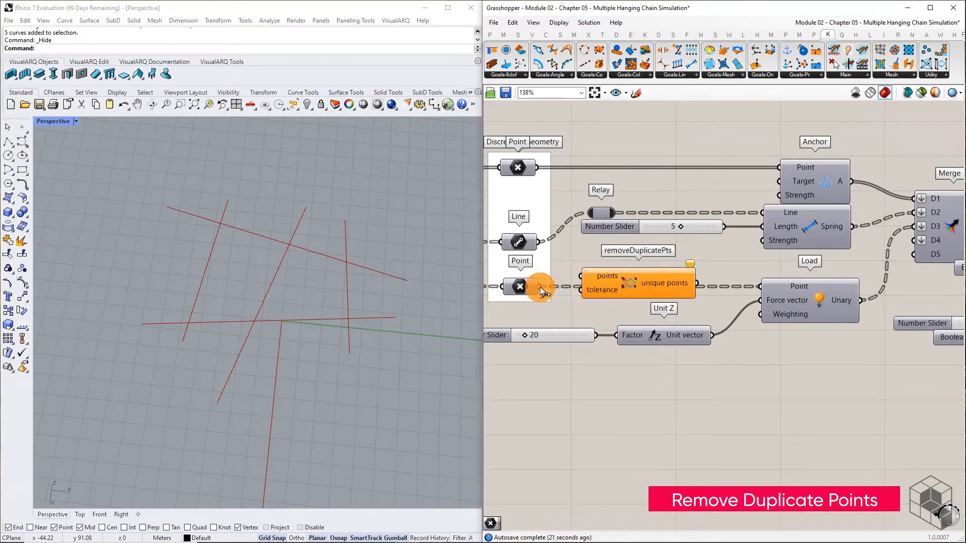
Wire the discretized Point through removeDuplicatePts into Load's Point input, and flatten the points input.
left_click_drag(539, 287, 585, 286)
left_click_drag(699, 293, 760, 286)
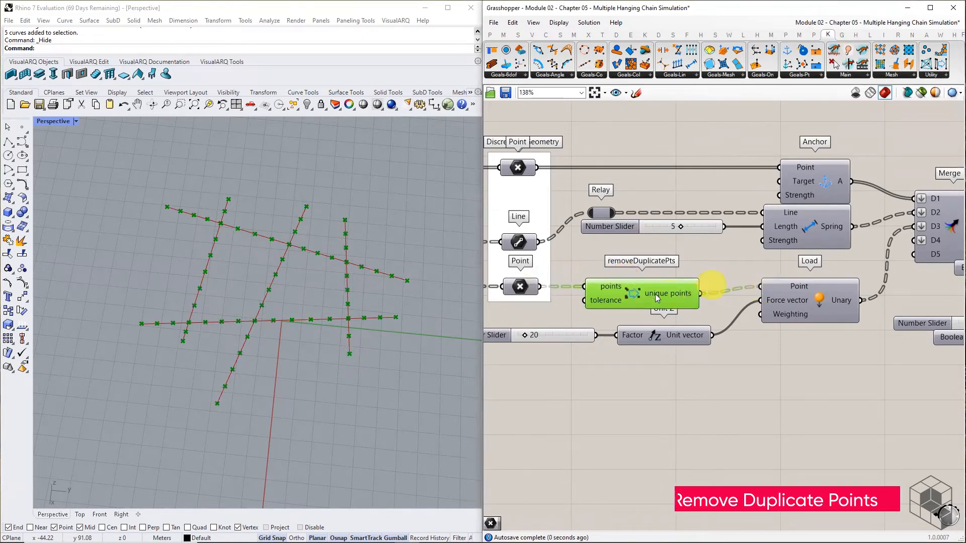
left_click_drag(645, 298, 660, 298)
right_click(621, 288)
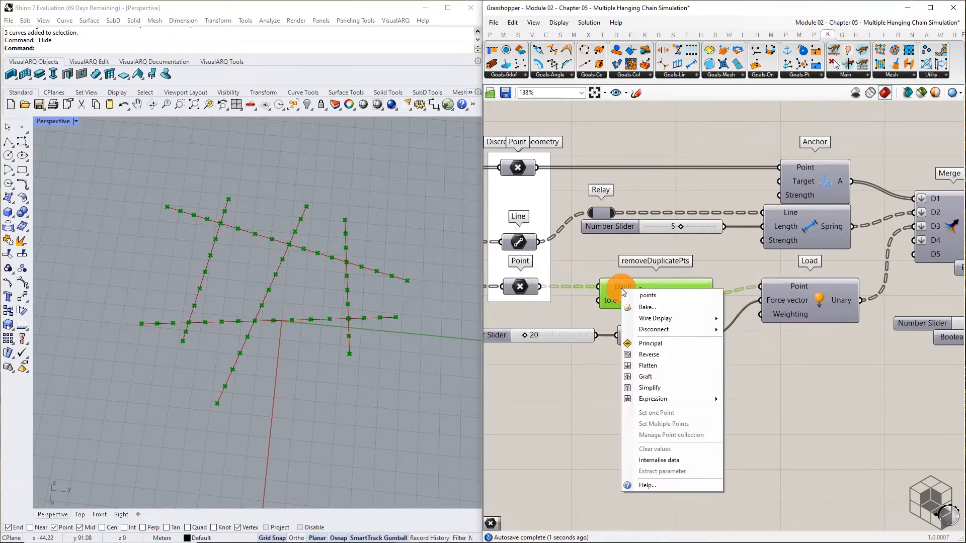
left_click(685, 366)
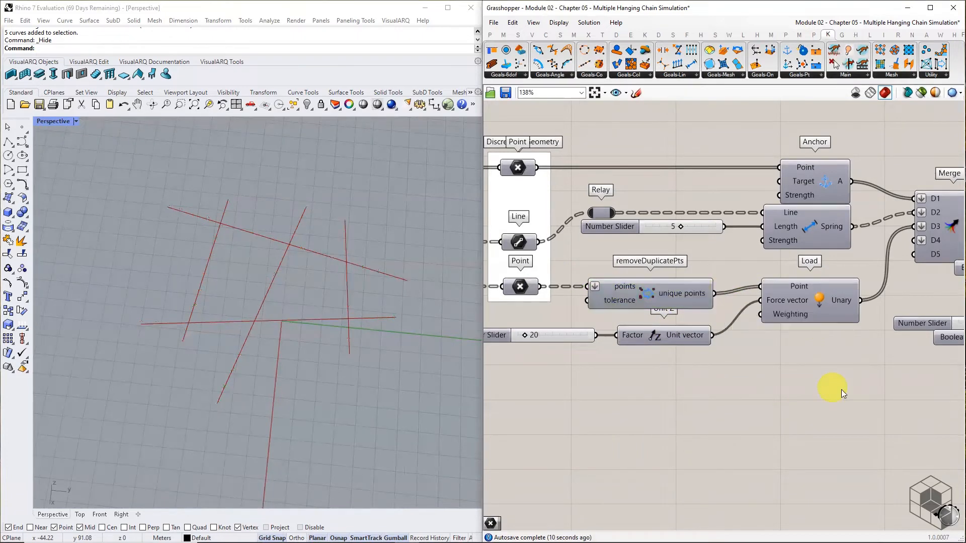
Set the BouncySolver's Boolean Toggle to True to run the simulation, and inspect the resulting form from several angles.
right_click_drag(872, 394, 685, 336)
scroll(732, 364, "down", 1)
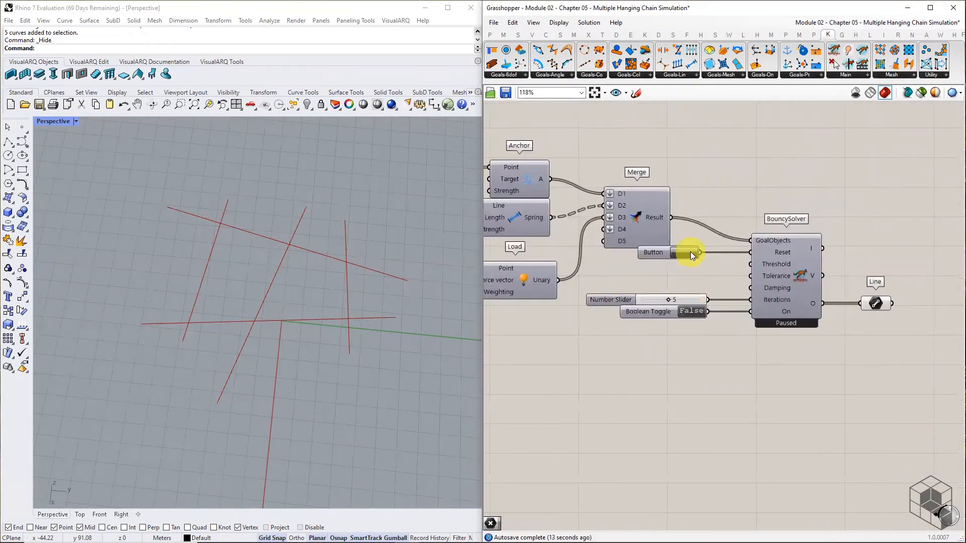
double_click(690, 311)
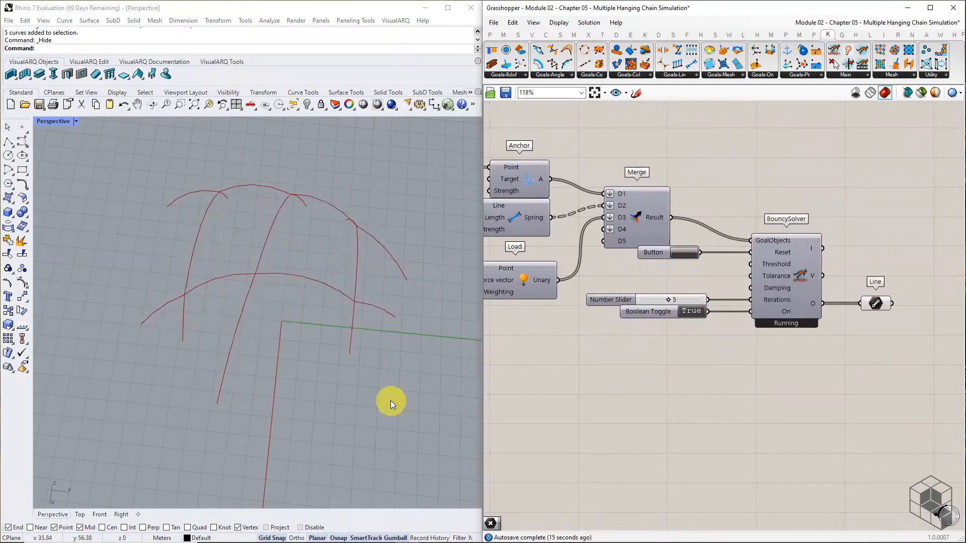
right_click_drag(390, 400, 442, 302)
right_click_drag(389, 306, 338, 338)
right_click_drag(201, 227, 143, 297)
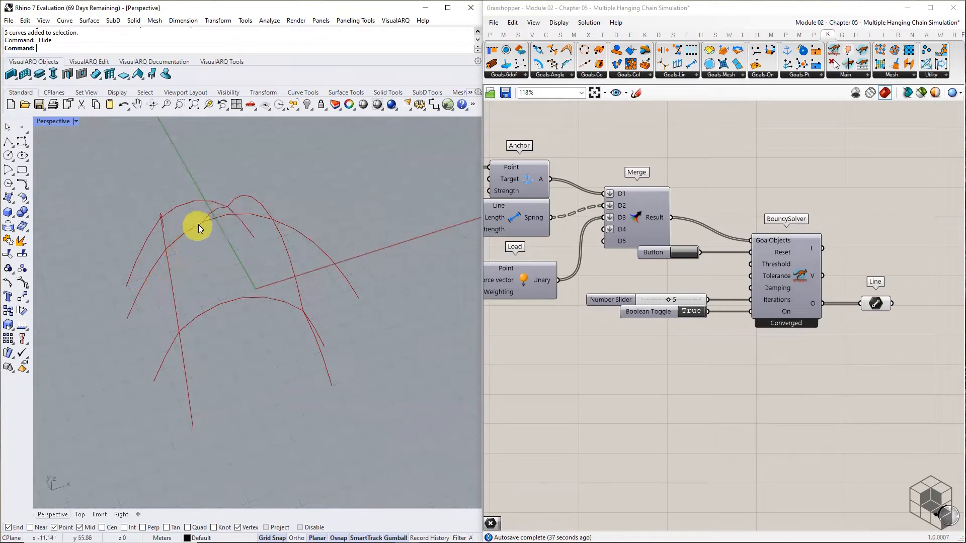
right_click_drag(175, 350, 291, 376)
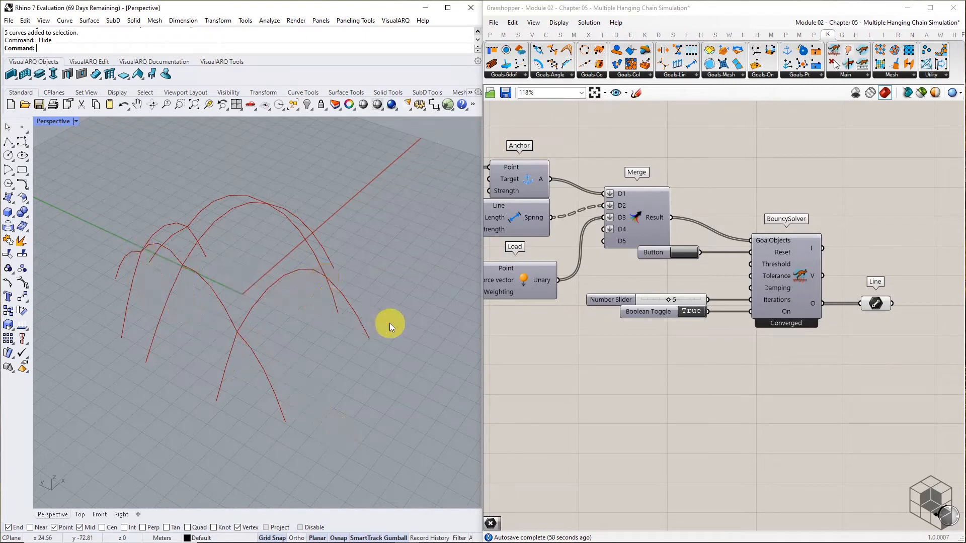
Add a Point parameter below Dispatch and wire the Points output of Multiple Curves into it.
right_click_drag(640, 357, 825, 323)
scroll(824, 323, "down", 6)
right_click_drag(608, 342, 865, 323)
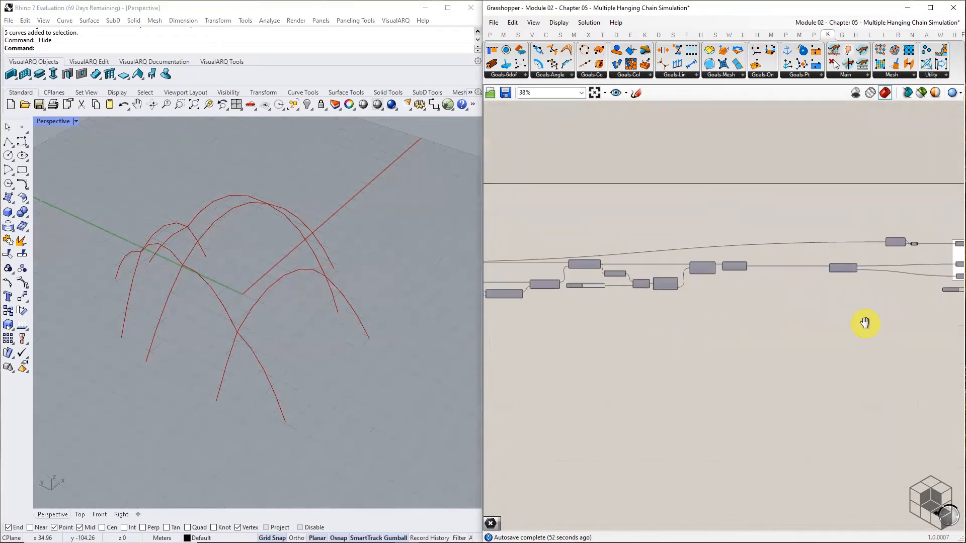
left_click(492, 34)
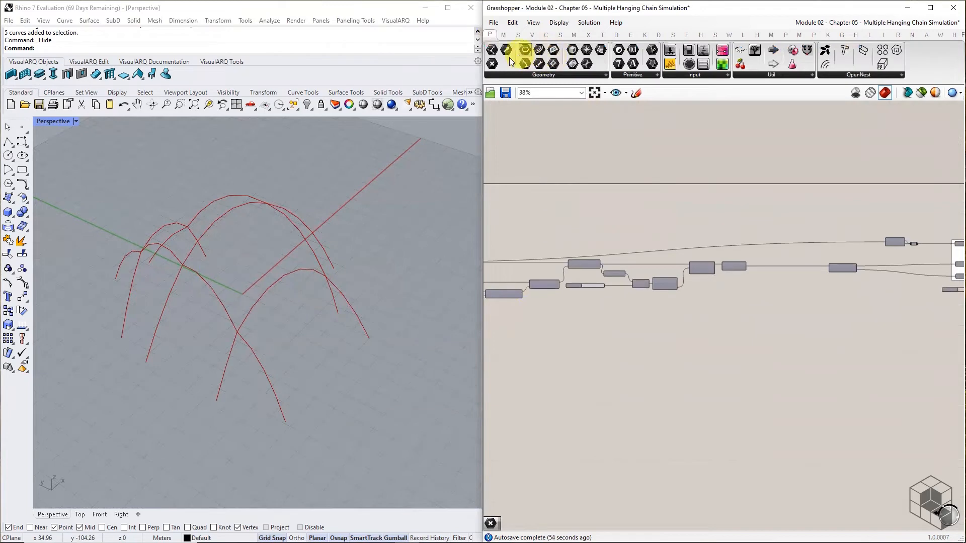
right_click_drag(565, 317, 757, 323)
scroll(745, 312, "up", 4)
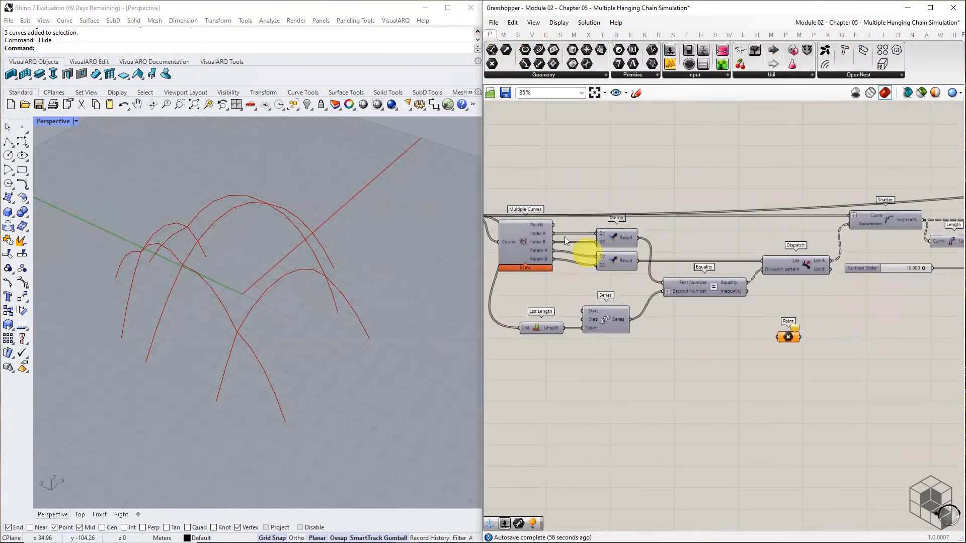
left_click_drag(553, 224, 562, 234)
left_click_drag(781, 344, 783, 339)
left_click(786, 336)
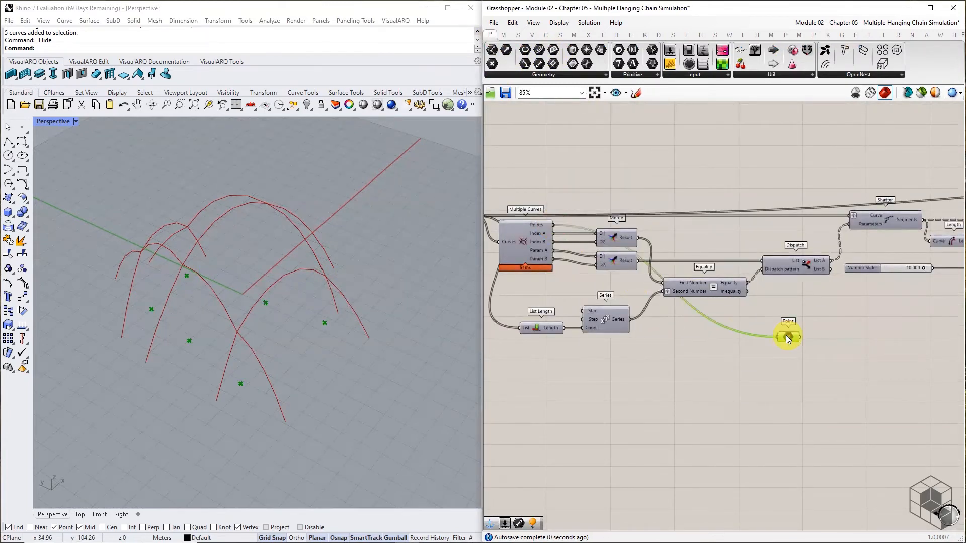
Stop the simulation with the Boolean Toggle and reset the BouncySolver to the flat line geometry.
right_click_drag(805, 336, 725, 330)
scroll(704, 331, "down", 6)
scroll(724, 330, "up", 7)
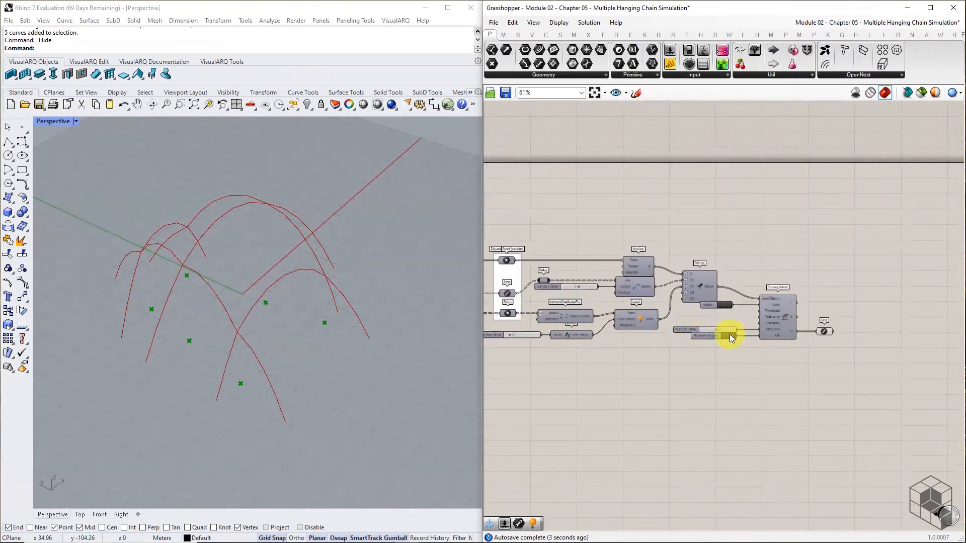
left_click(728, 336)
right_click_drag(583, 373, 880, 343)
left_click(770, 250)
Move the intersection Point parameter along the definition to just below the load's 20 slider.
scroll(875, 334, "down", 2)
right_click_drag(601, 345, 883, 336)
scroll(687, 328, "up", 2)
left_click(688, 329)
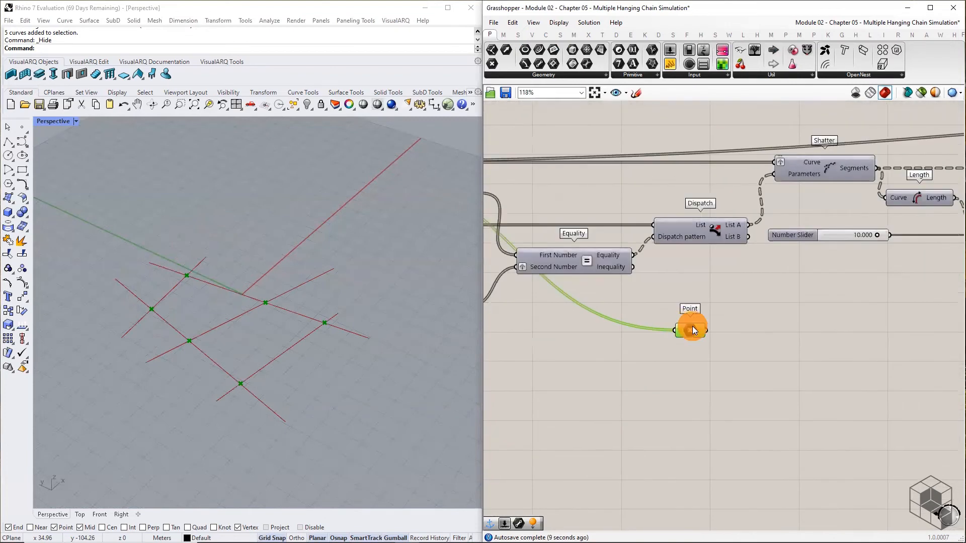
scroll(687, 331, "down", 4)
right_click_drag(686, 331, 832, 324)
scroll(709, 315, "up", 3)
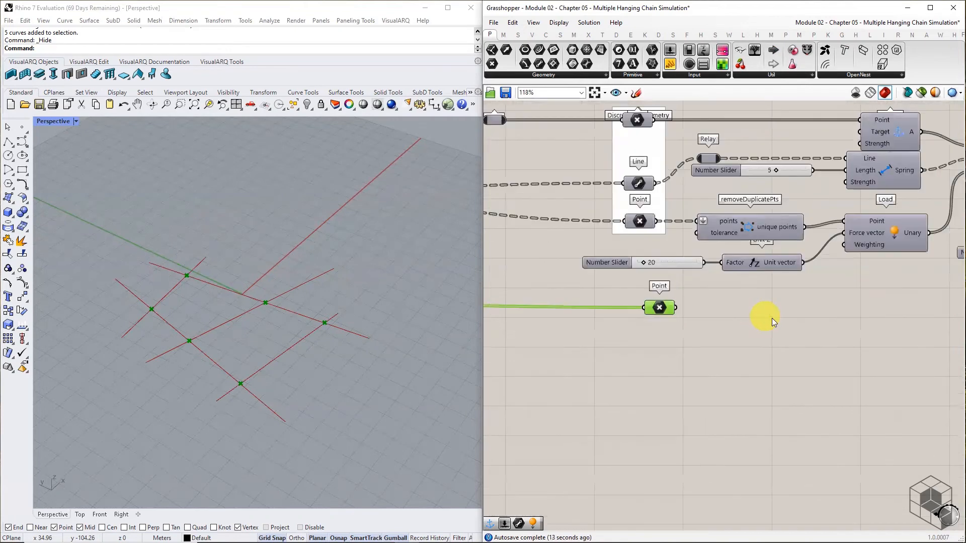
Add a second Load goal below the existing Load component.
left_click(828, 35)
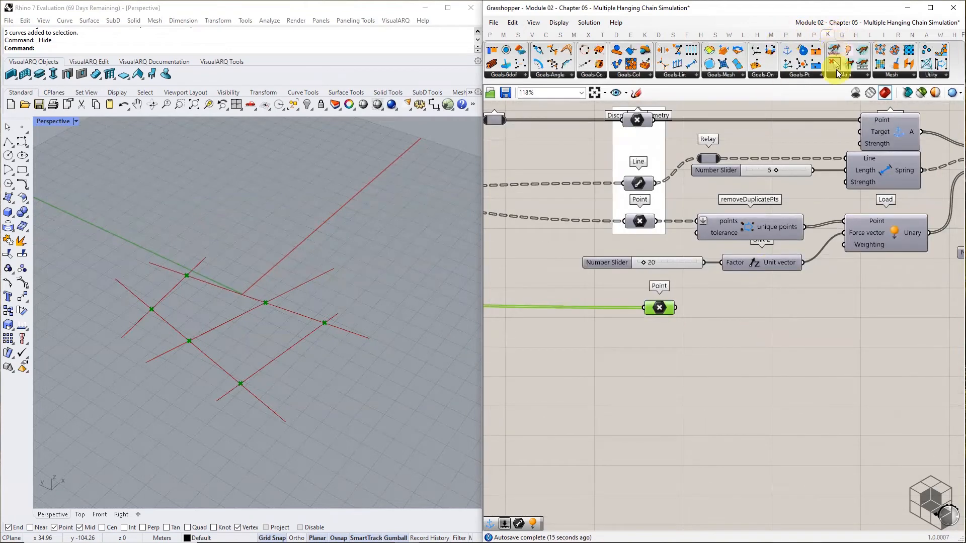
left_click(810, 75)
left_click(803, 170)
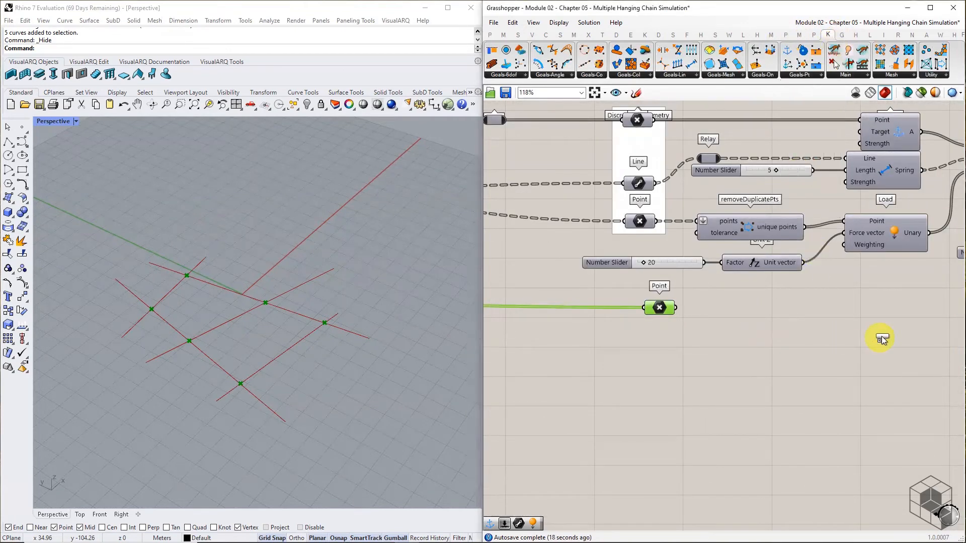
left_click(893, 314)
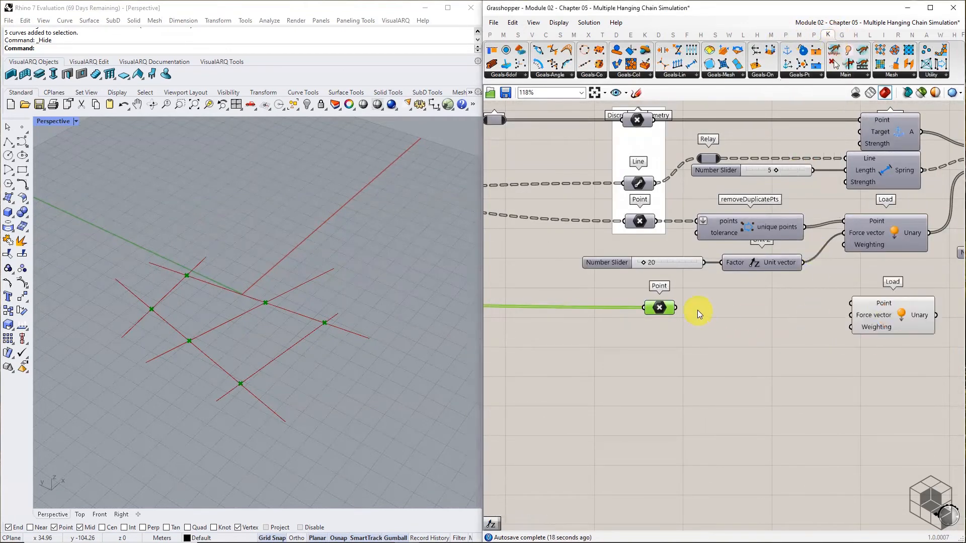
Wire the intersection Point into the second Load, and add a Unit Z vector connected to a Reverse component beneath it.
left_click(531, 36)
left_click(677, 73)
left_click(702, 164)
left_click(633, 340)
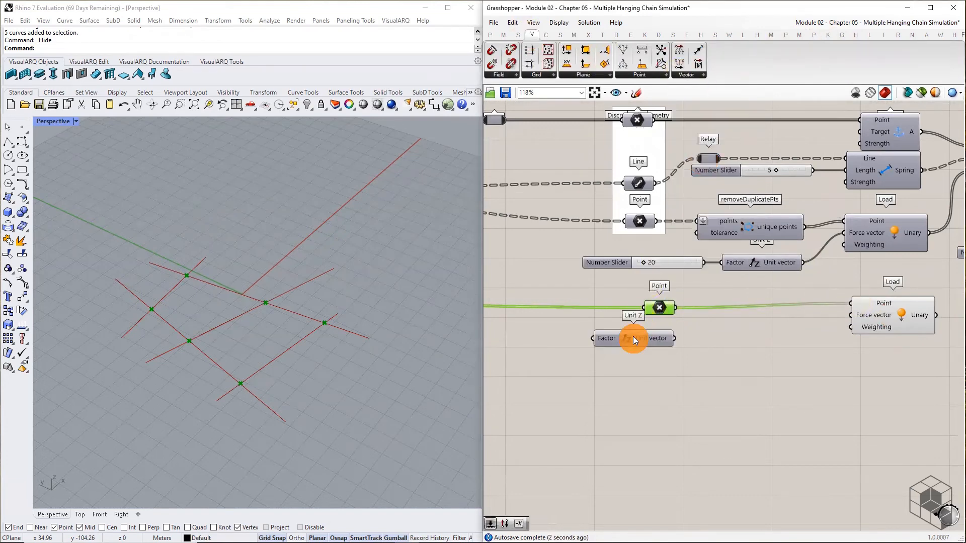
left_click(669, 76)
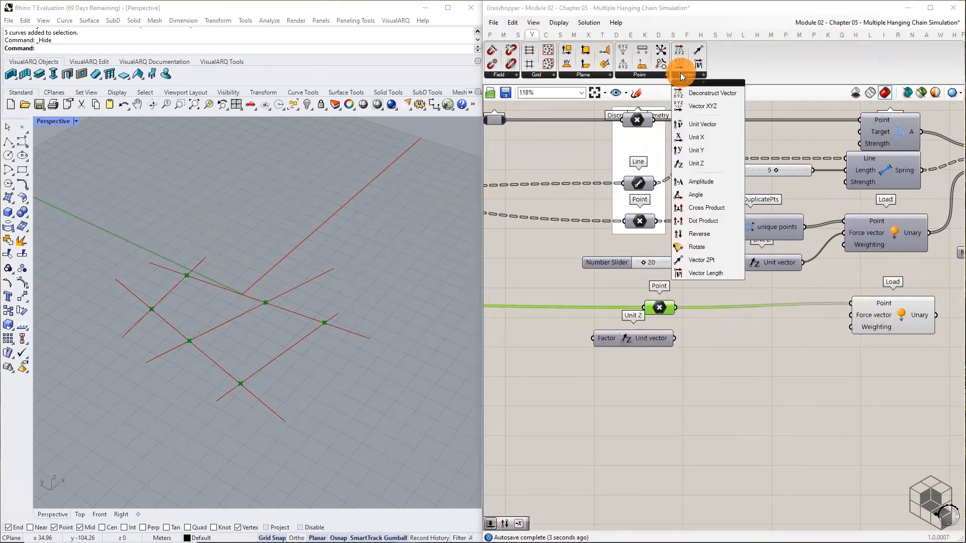
left_click(705, 227)
left_click(735, 337)
left_click_drag(728, 340, 735, 341)
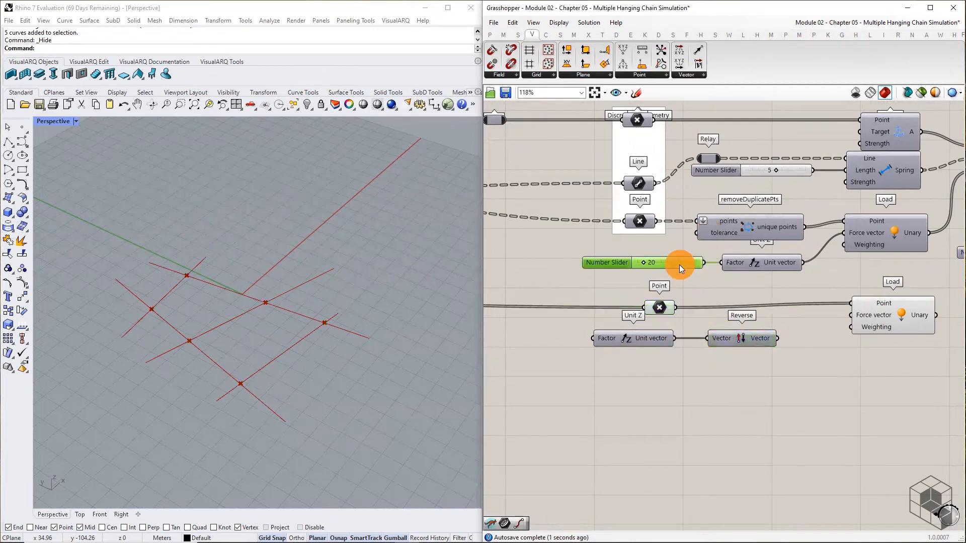
Feed a copy of the 20 slider into the new Unit Z, then wire Reverse into the second Load and that Load into Merge D4.
key("ctrl+c")
key("ctrl+v")
right_click_drag(683, 278, 737, 268)
left_click_drag(726, 264, 611, 333)
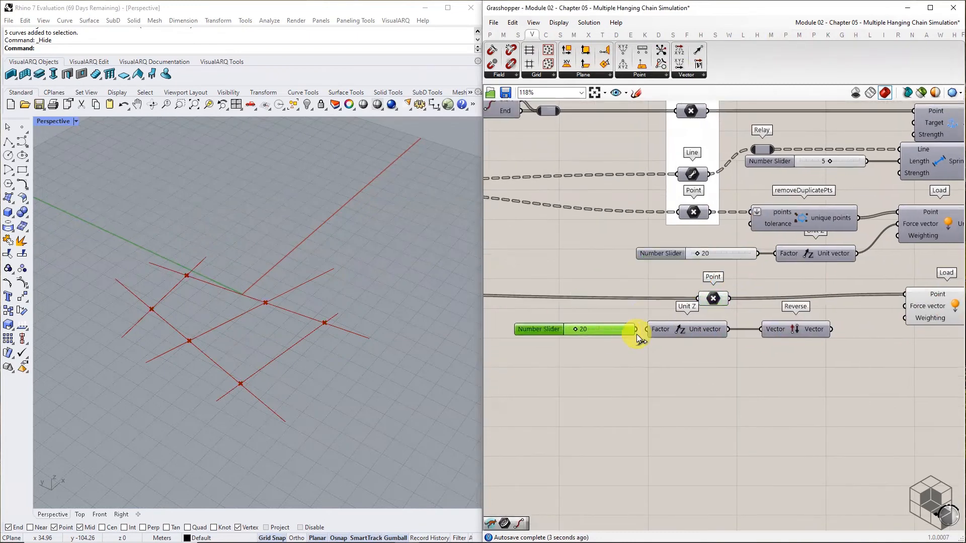
right_click_drag(829, 348, 663, 347)
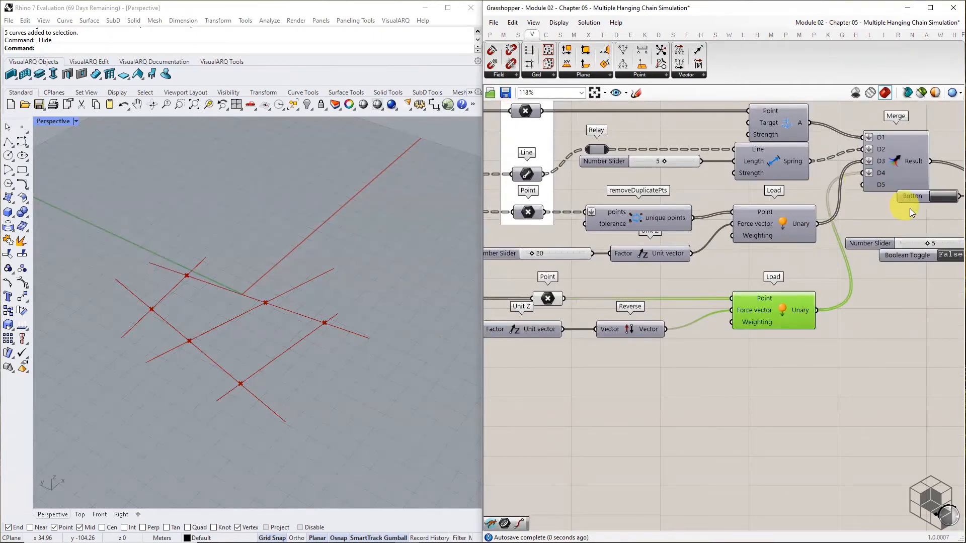
Reset the BouncySolver and start the simulation by setting the Boolean Toggle to True.
right_click_drag(922, 215, 655, 223)
left_click(672, 204)
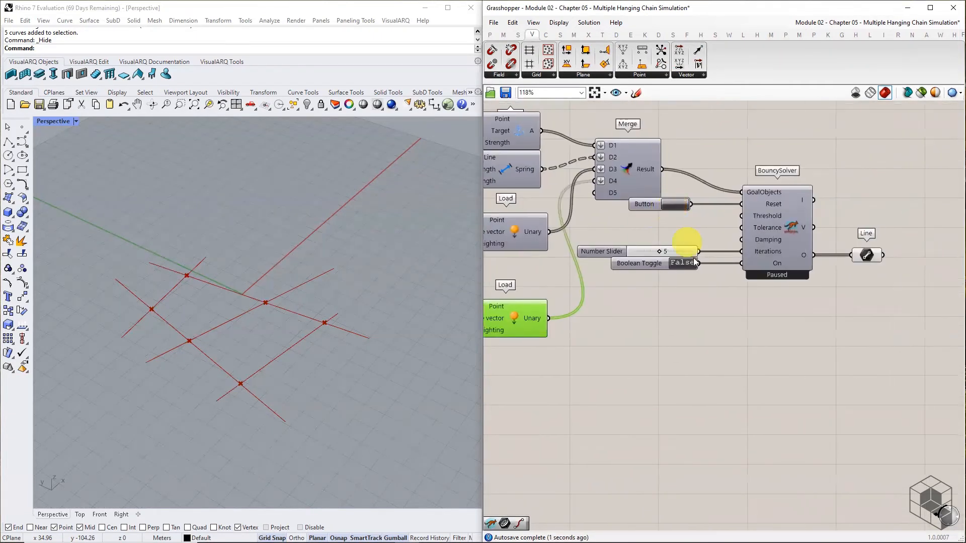
left_click(682, 263)
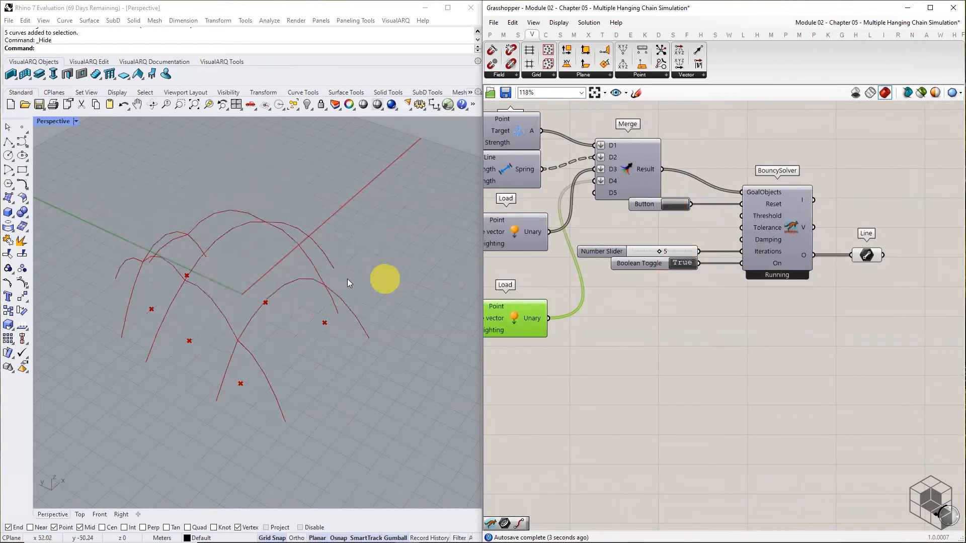
left_click(333, 319)
right_click_drag(333, 320, 299, 304)
Set the intersection load's Unit Z factor slider to 116.
right_click_drag(548, 317, 848, 295)
right_click_drag(523, 302, 655, 296)
scroll(558, 304, "up", 2)
scroll(568, 308, "up", 1)
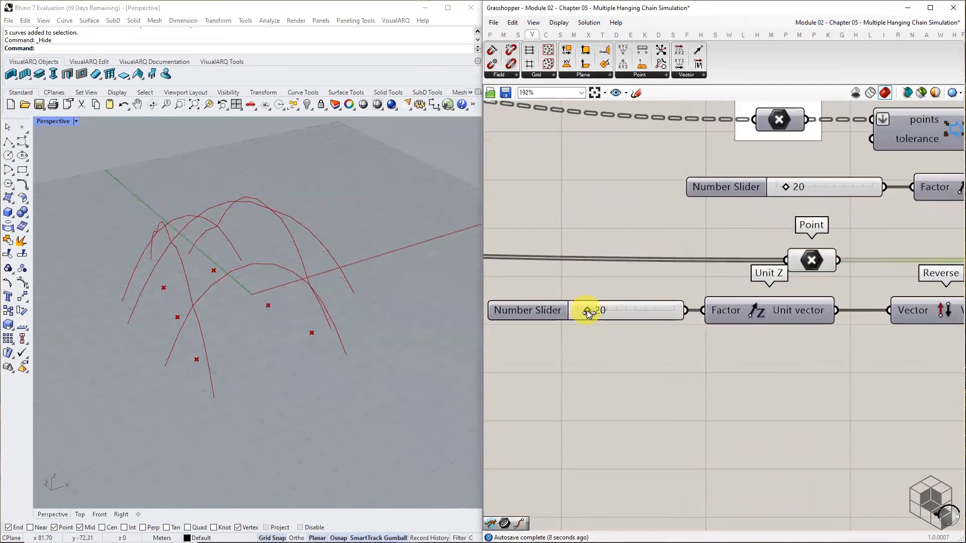
left_click_drag(587, 310, 631, 315)
right_click_drag(313, 355, 302, 399)
Change the segment length slider feeding input B of the Division component after Shatter.
right_click_drag(545, 370, 716, 362)
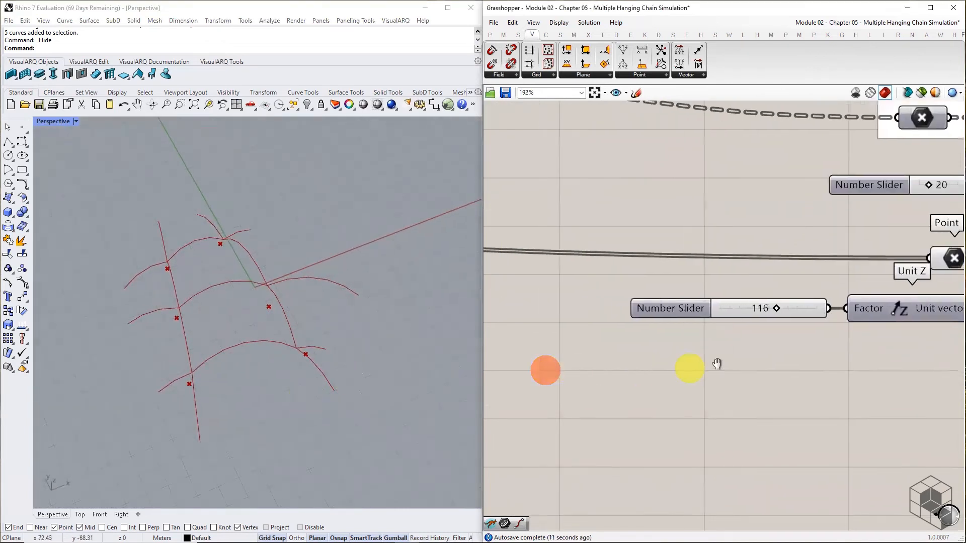
scroll(759, 356, "down", 5)
right_click_drag(543, 342, 873, 343)
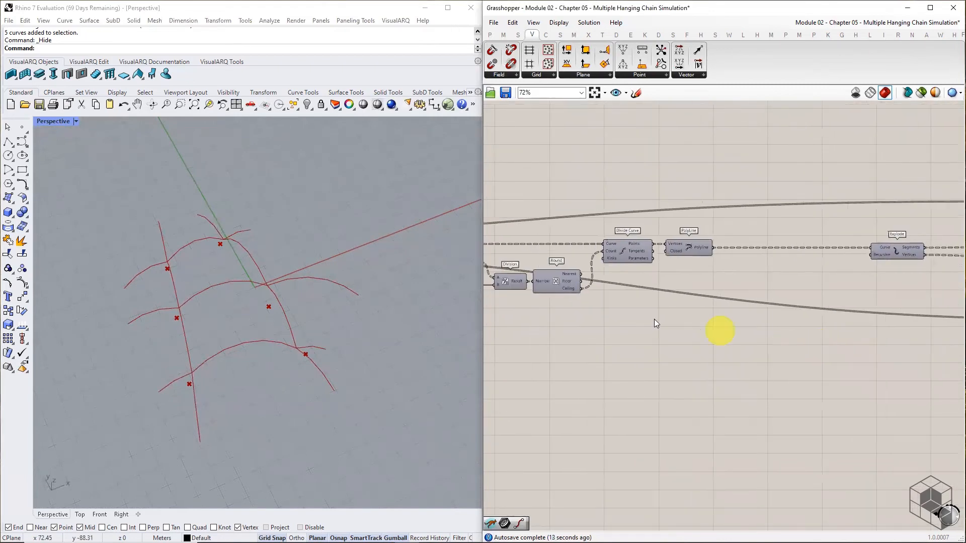
right_click_drag(575, 310, 792, 320)
scroll(621, 296, "up", 3)
scroll(621, 295, "up", 2)
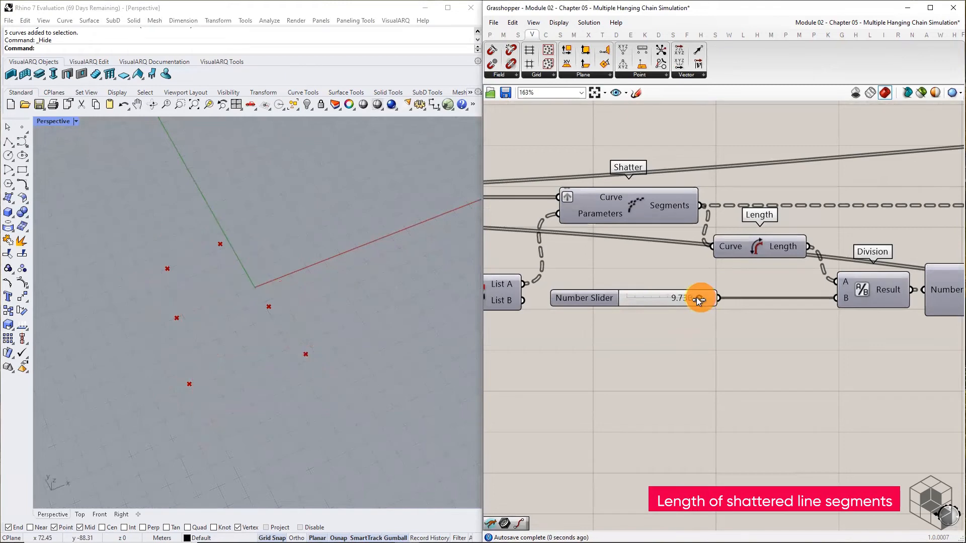
left_click_drag(676, 302, 672, 302)
Reset the BouncySolver to rerun the simulation with the changed segment length, then pause it with the Boolean Toggle.
scroll(609, 304, "down", 7)
right_click_drag(867, 306, 530, 287)
right_click_drag(839, 275, 434, 264)
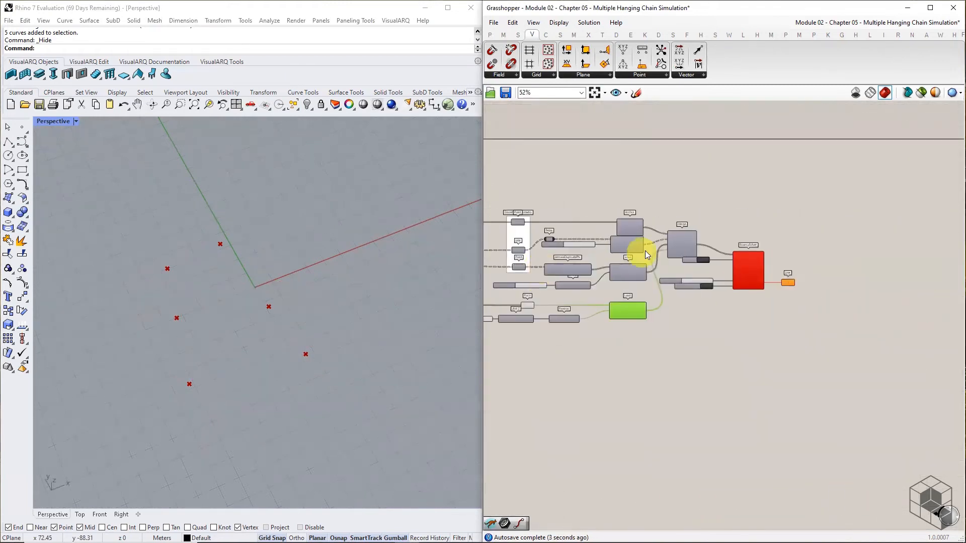
scroll(723, 257, "up", 5)
left_click(677, 263)
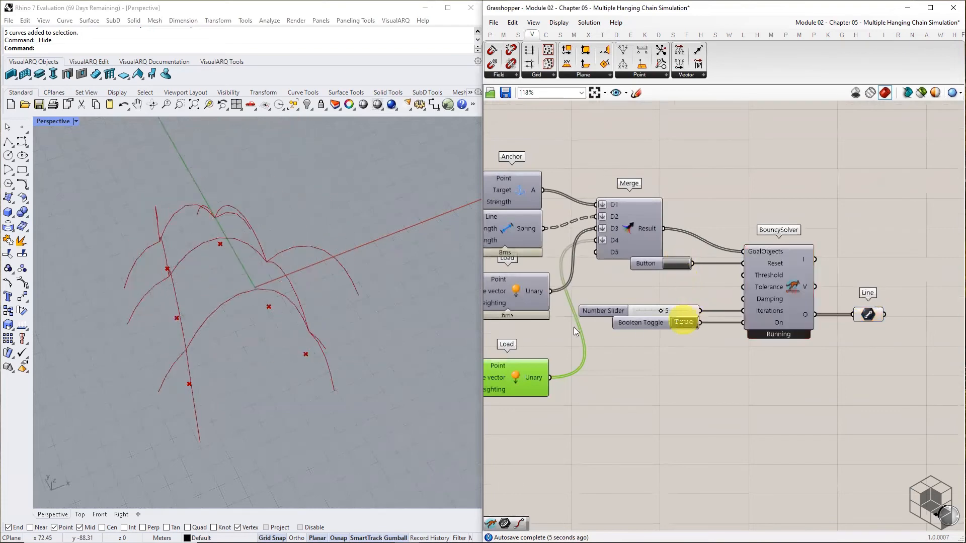
right_click_drag(273, 378, 303, 355)
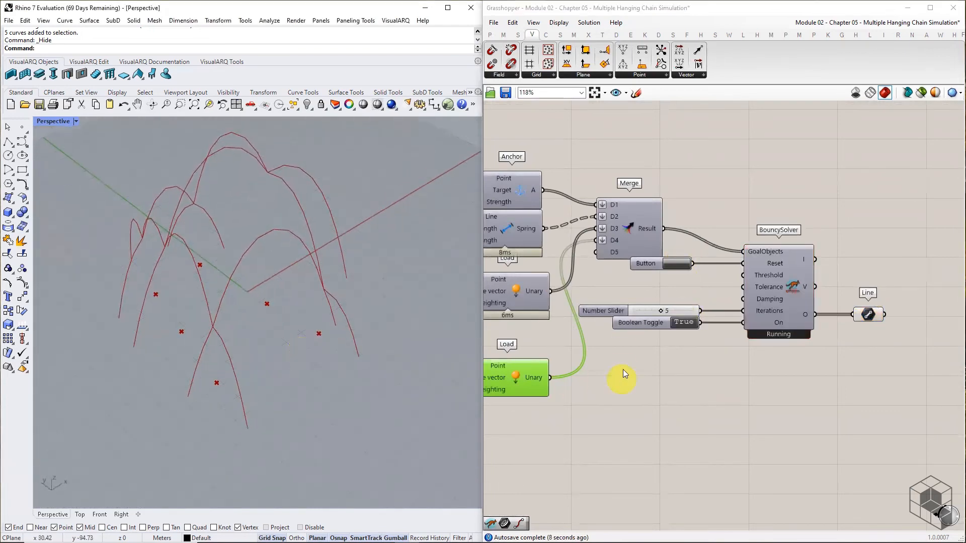
left_click(685, 324)
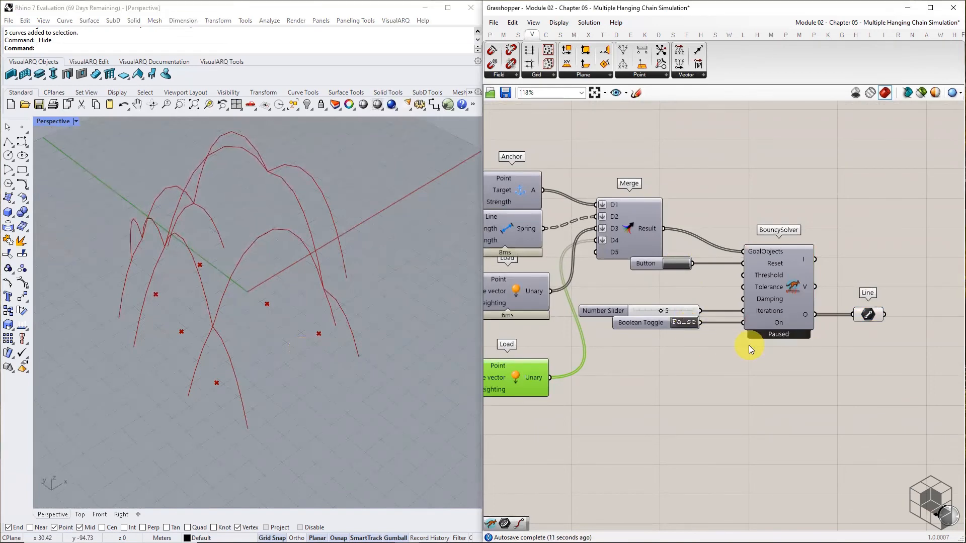
Draw two straight polylines in front of the existing arches in Rhino, the first about 165 m long.
scroll(749, 345, "down", 5)
right_click_drag(578, 367, 788, 349)
scroll(807, 339, "down", 5)
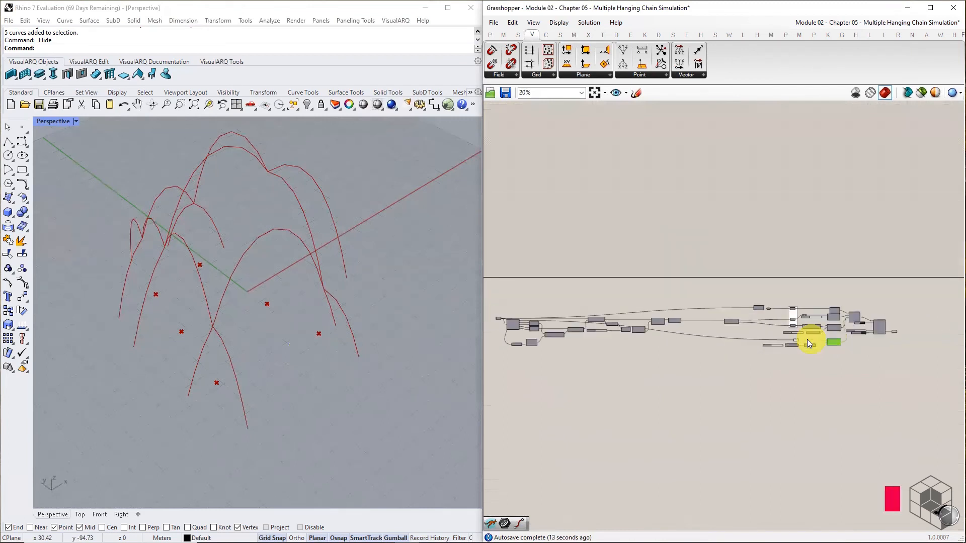
right_click_drag(641, 352, 778, 353)
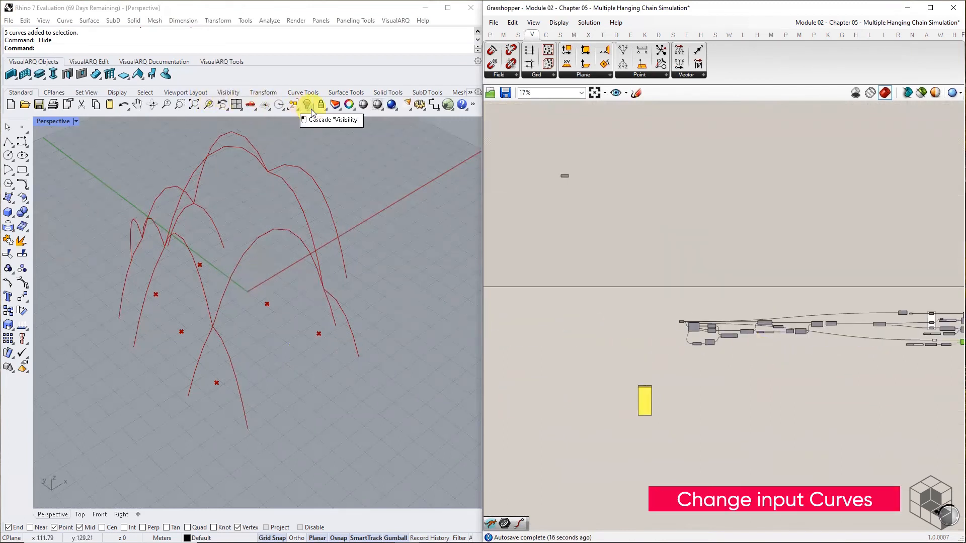
scroll(238, 234, "down", 7)
right_click_drag(280, 250, 251, 295)
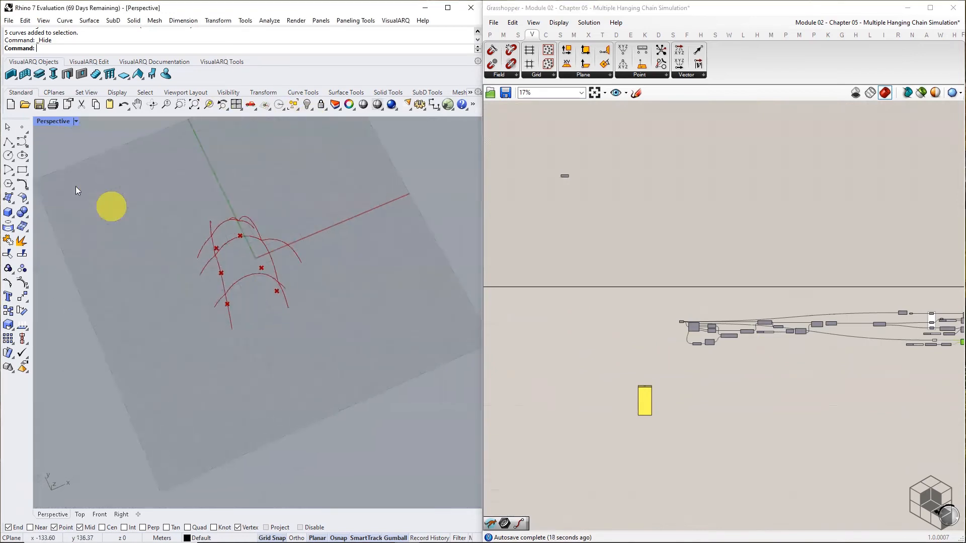
left_click(219, 387)
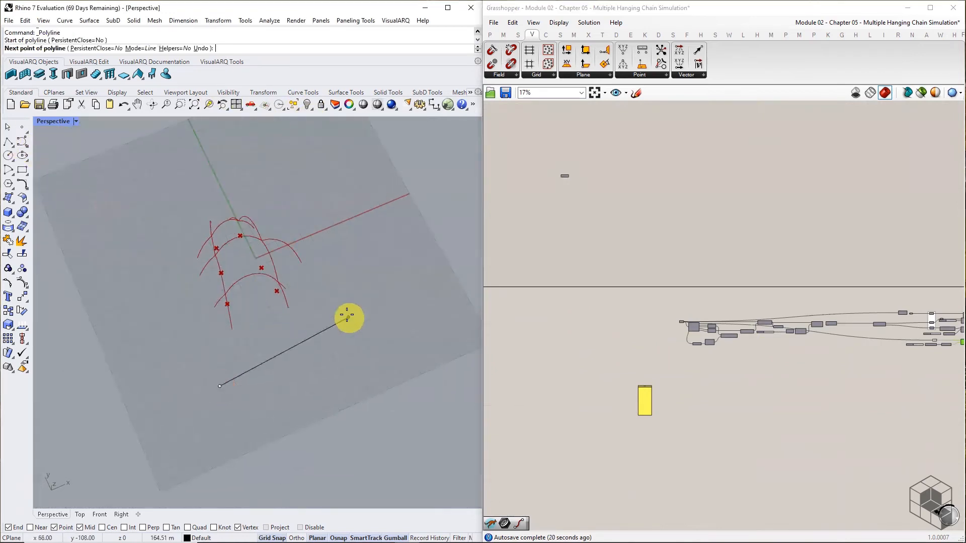
left_click(347, 315)
right_click(346, 327)
right_click(348, 332)
left_click(361, 338)
left_click(232, 456)
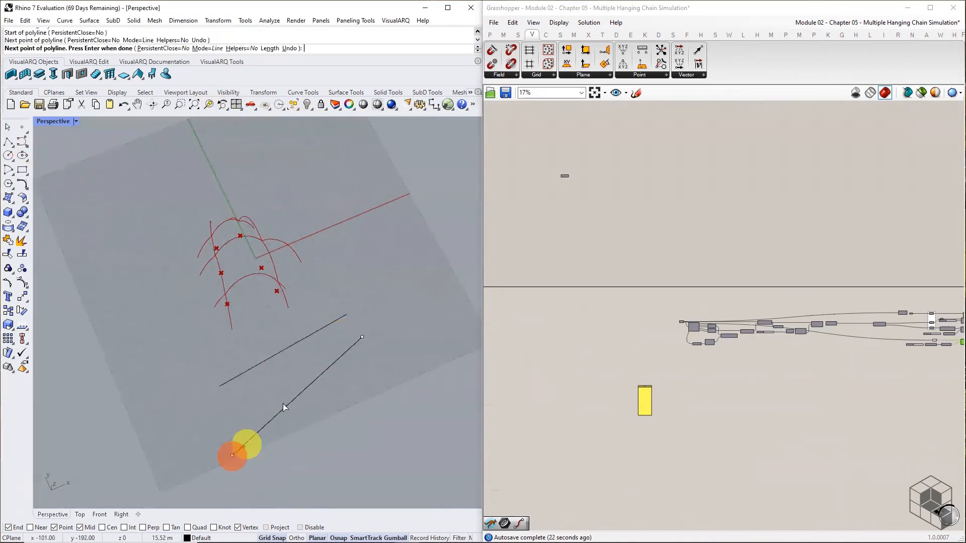
right_click(283, 403)
Draw two roughly parallel polylines that cross both of the new lines.
right_click(287, 367)
left_click(291, 310)
left_click(380, 399)
right_click(344, 392)
right_click(301, 366)
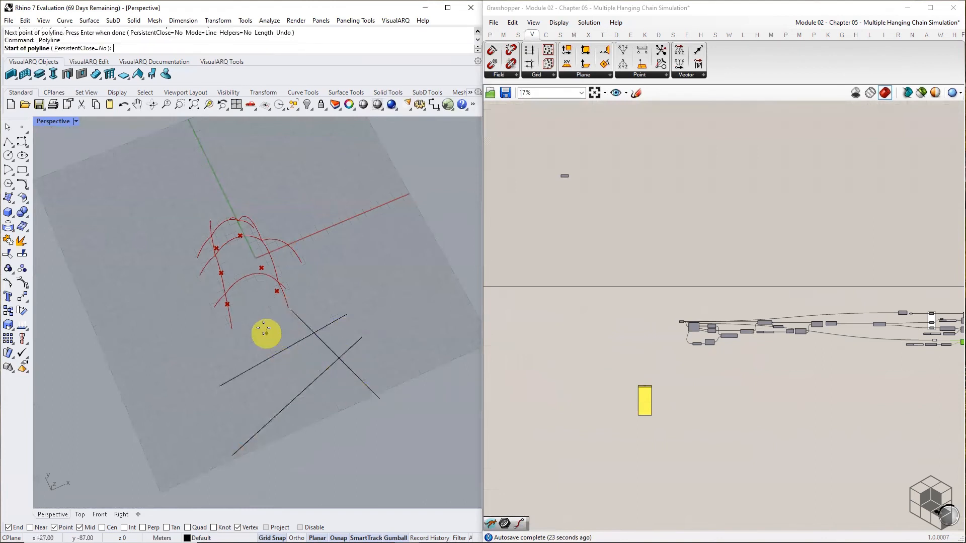
left_click(265, 323)
left_click(358, 456)
right_click(363, 443)
Extend the new line network with two more polylines crossing each other at its outer end, farthest from the arches.
right_click(384, 406)
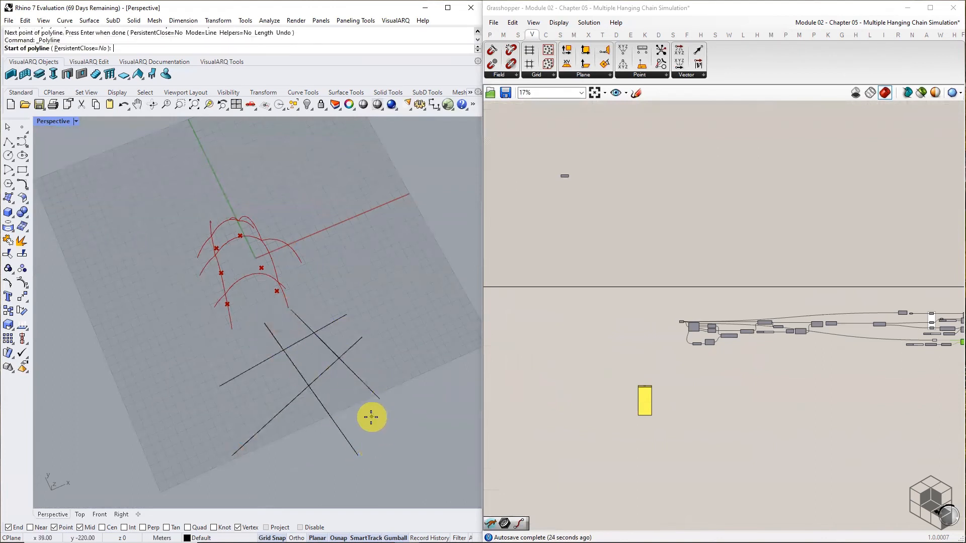
left_click(373, 415)
left_click(274, 484)
right_click(284, 470)
right_click(304, 443)
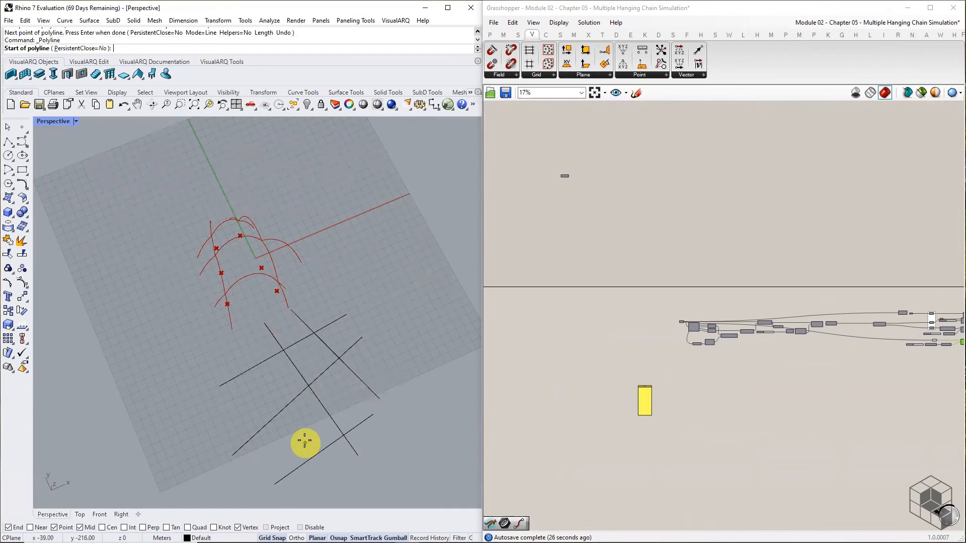
left_click(255, 399)
left_click(322, 492)
right_click(308, 436)
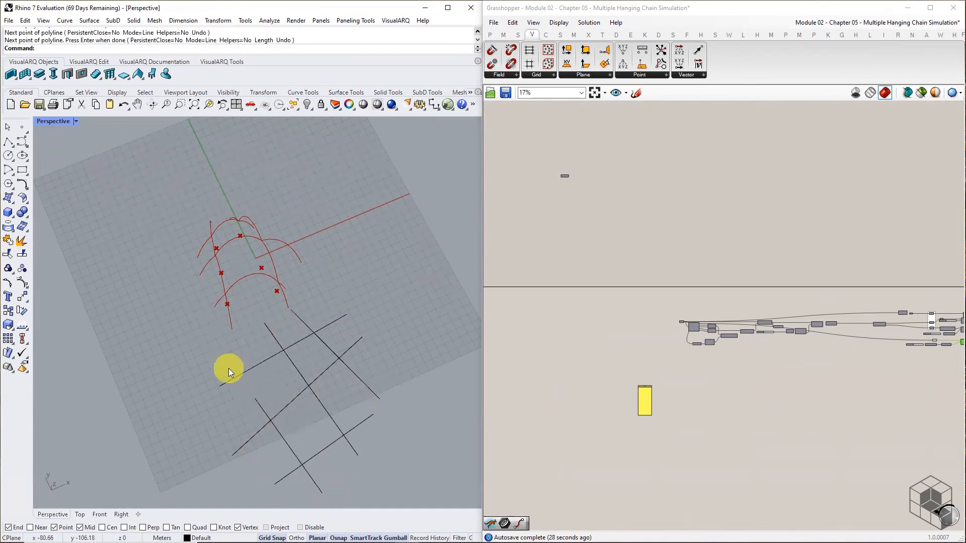
Lengthen the first drawn line by moving its free end point outward along the X axis.
left_click(223, 382)
left_click(220, 386)
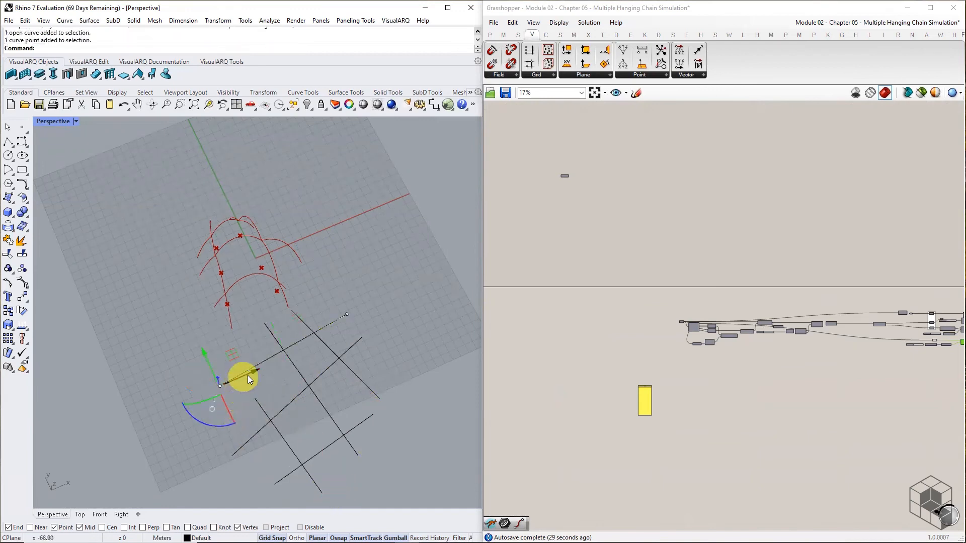
left_click_drag(249, 373, 134, 423)
left_click(180, 444)
Draw a long polyline across the lengthened line's outer part and a second polyline crossing that one near its far end.
scroll(375, 272, "down", 4)
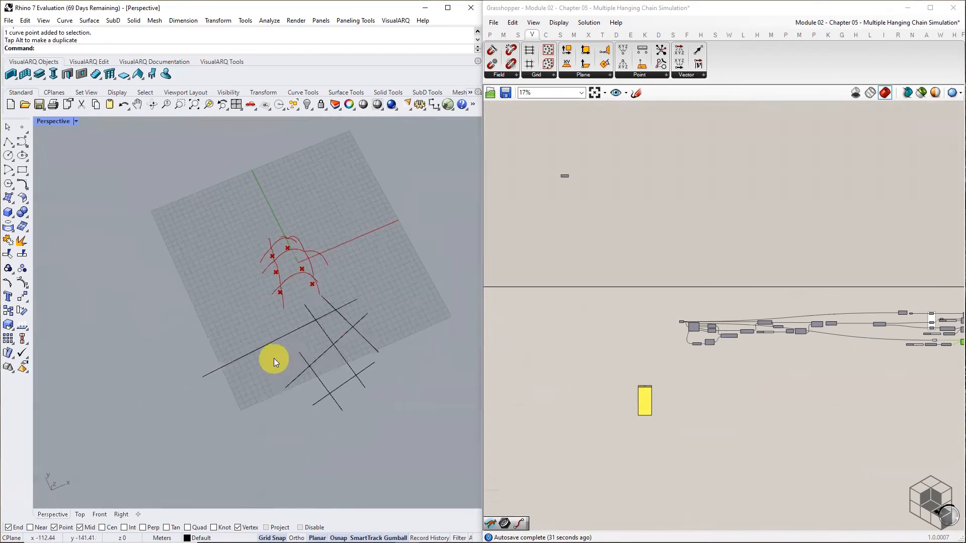
scroll(274, 358, "up", 4)
left_click(226, 297)
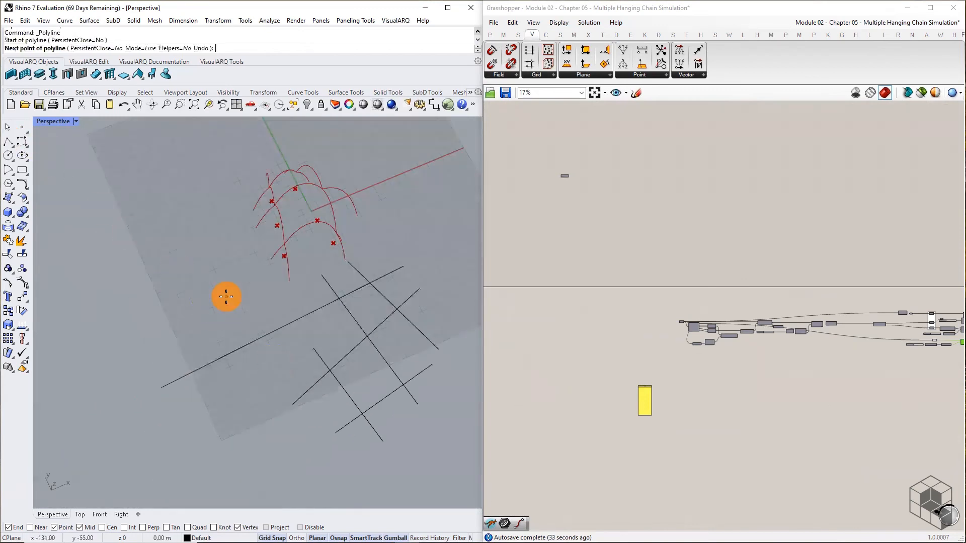
left_click(232, 485)
key("Return")
left_click(287, 426)
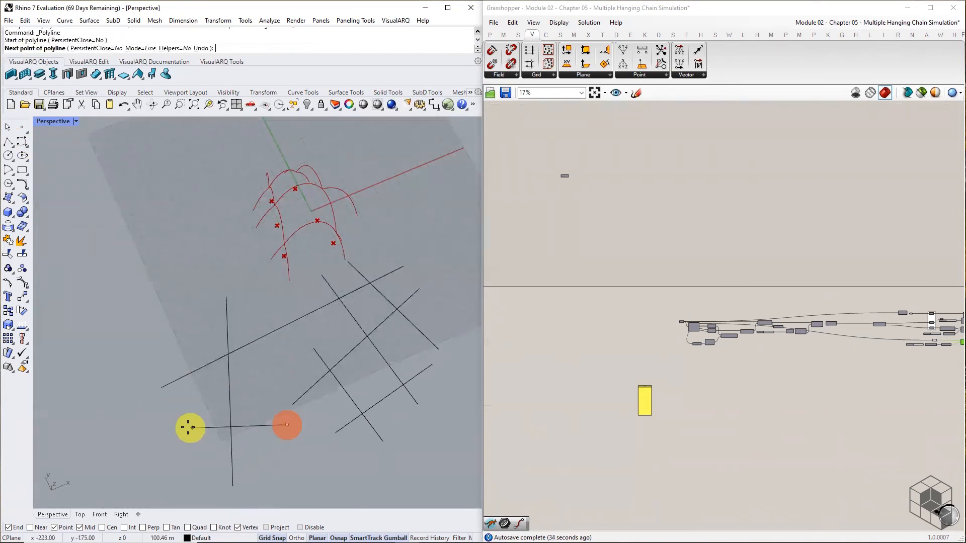
left_click(151, 438)
key("Return")
Reference all eight newly drawn lines as multiple curves in the Curve parameter at the start of the definition.
scroll(371, 333, "down", 4)
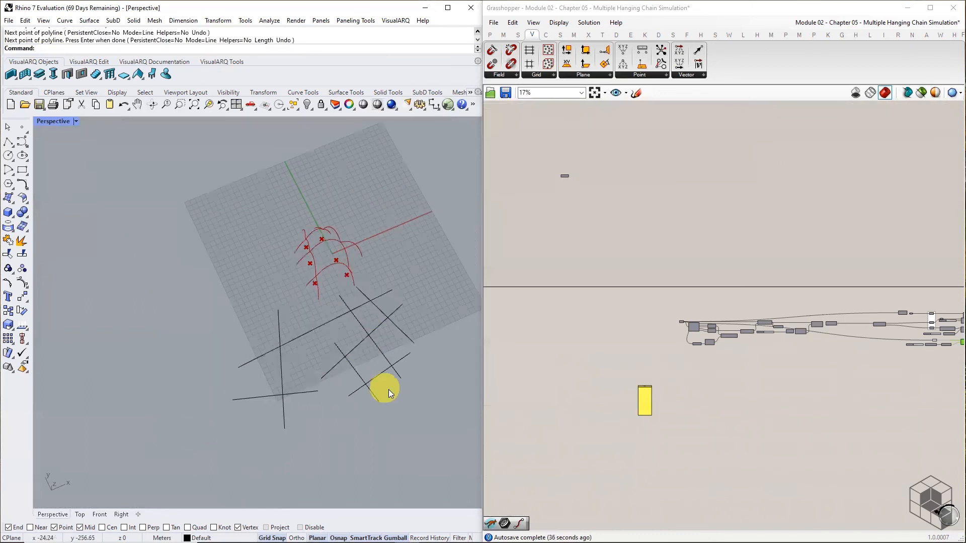
scroll(690, 318, "up", 5)
right_click(668, 324)
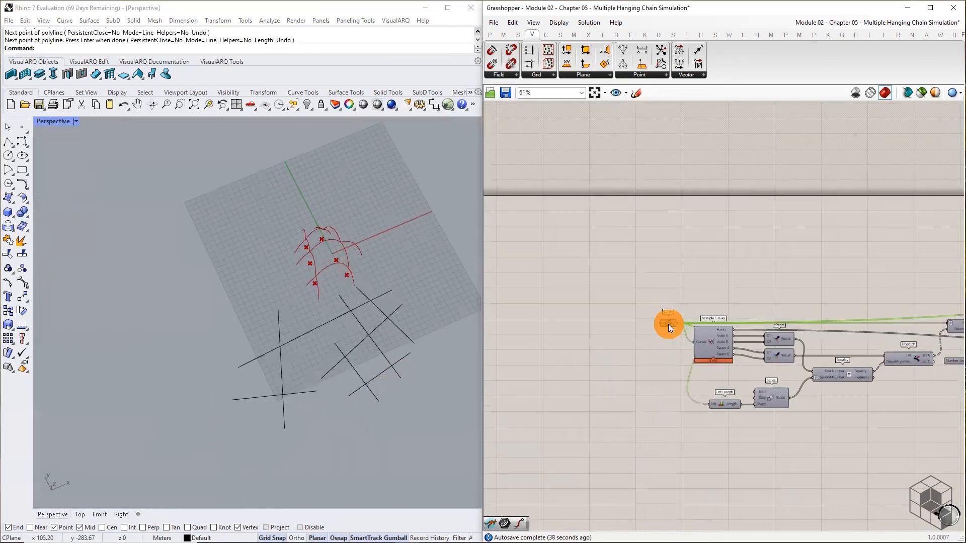
left_click(700, 471)
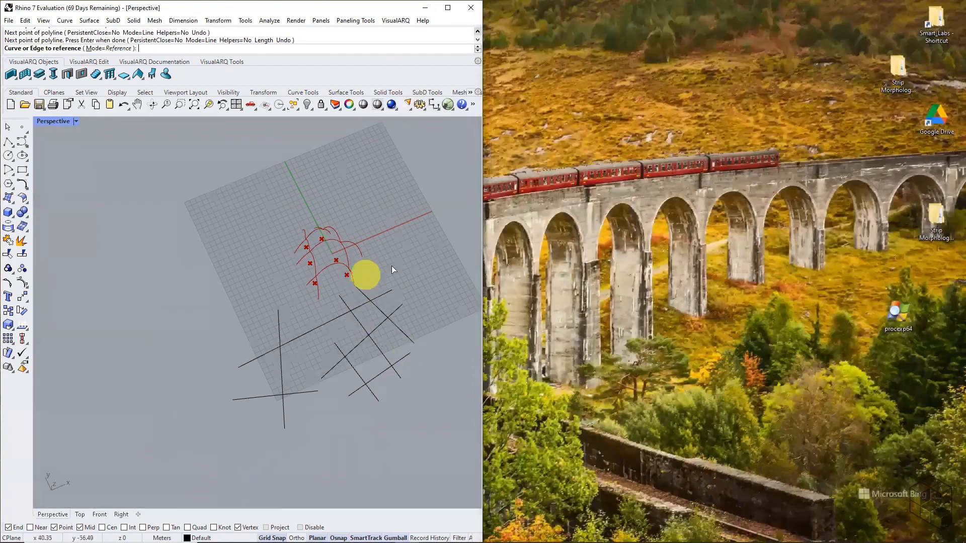
left_click_drag(253, 426, 222, 443)
key("Return")
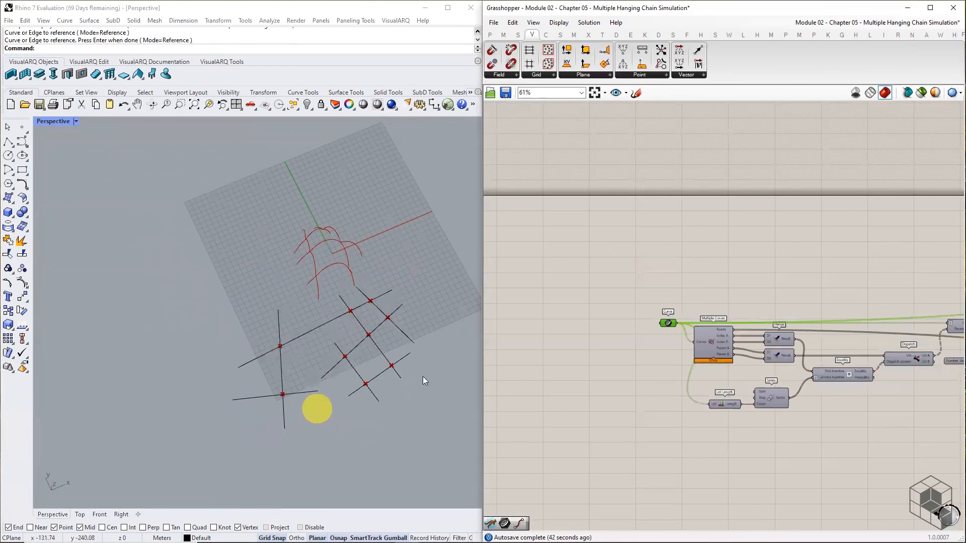
Set the solver's Boolean Toggle to True and reset the BouncySolver to simulate the new line network.
right_click_drag(762, 348, 522, 299)
scroll(523, 299, "down", 3)
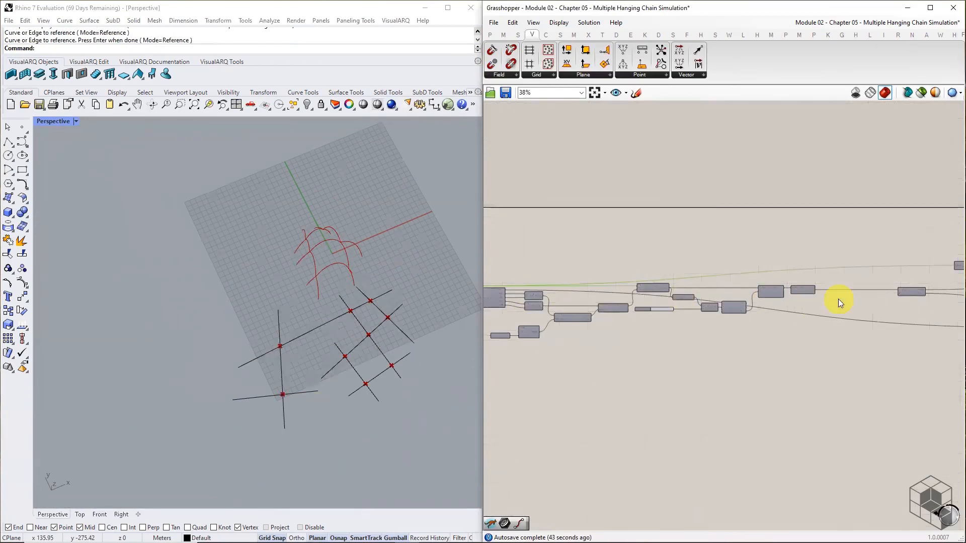
right_click_drag(909, 296, 615, 286)
right_click_drag(788, 294, 638, 292)
scroll(719, 304, "up", 7)
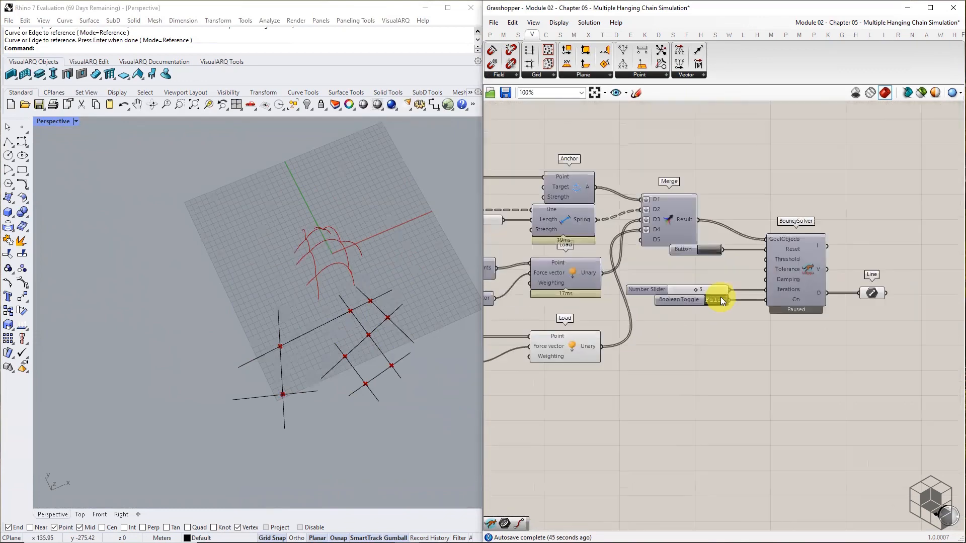
left_click(713, 301)
left_click(698, 222)
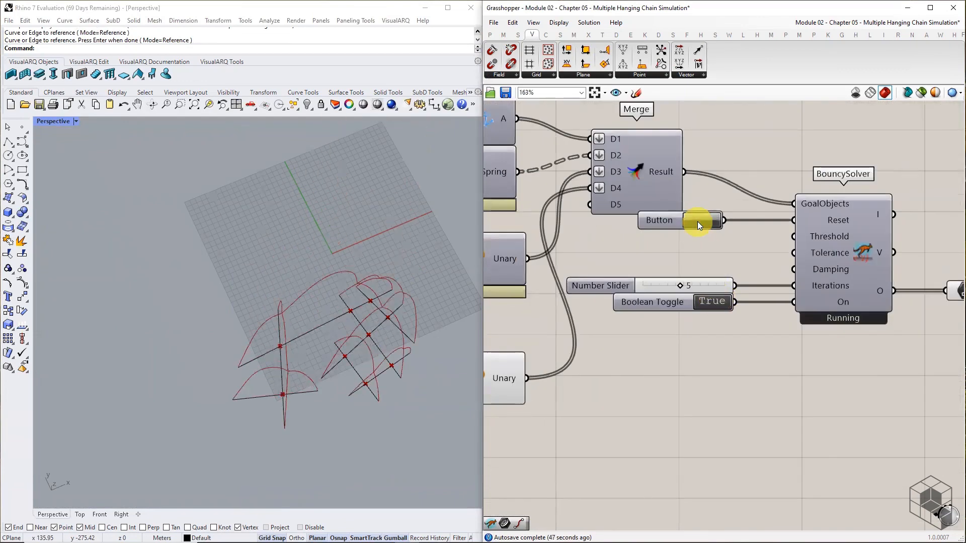
Select the eight drawn input lines in the Rhino viewport and hide them.
right_click_drag(394, 384, 317, 323)
left_click_drag(188, 276, 425, 388)
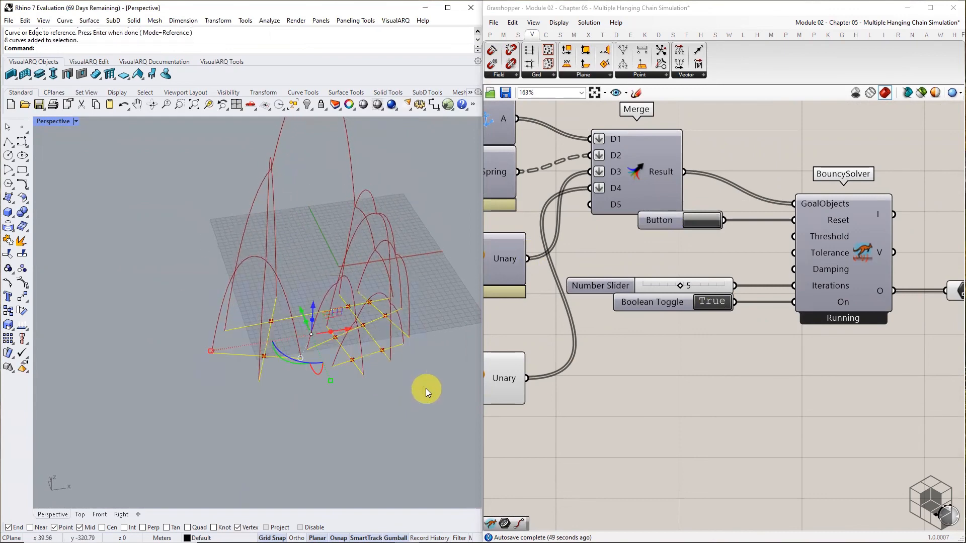
left_click(306, 105)
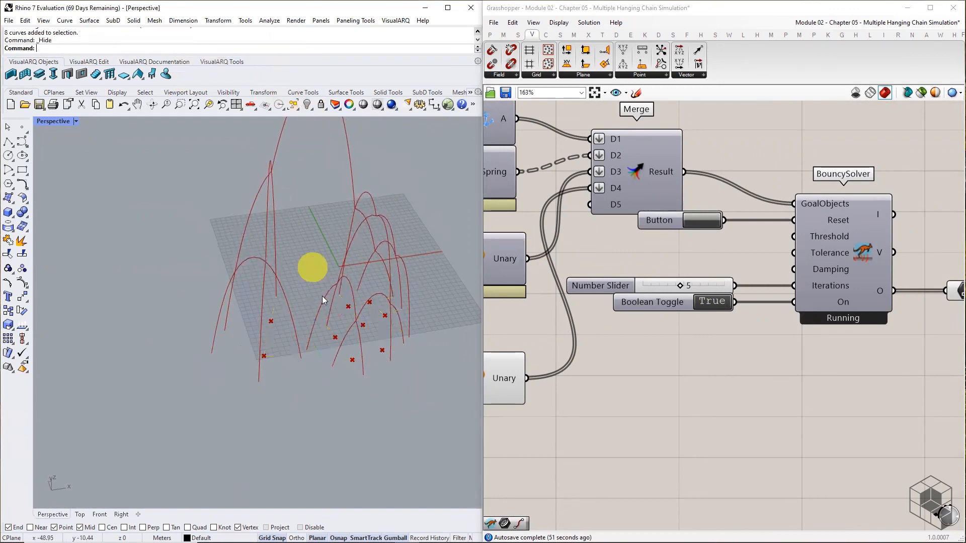
right_click_drag(312, 269, 400, 318)
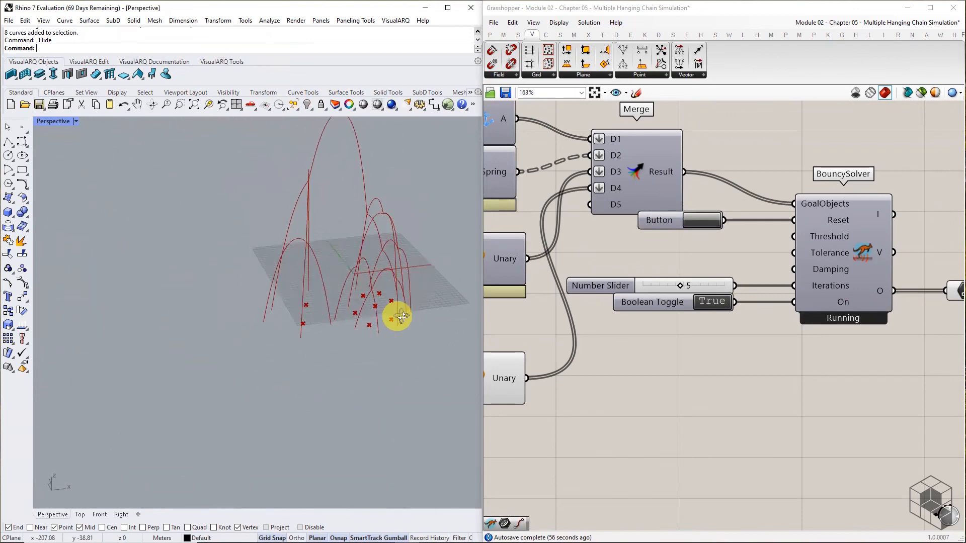
scroll(279, 344, "down", 4)
right_click_drag(330, 306, 403, 323)
scroll(343, 231, "up", 8)
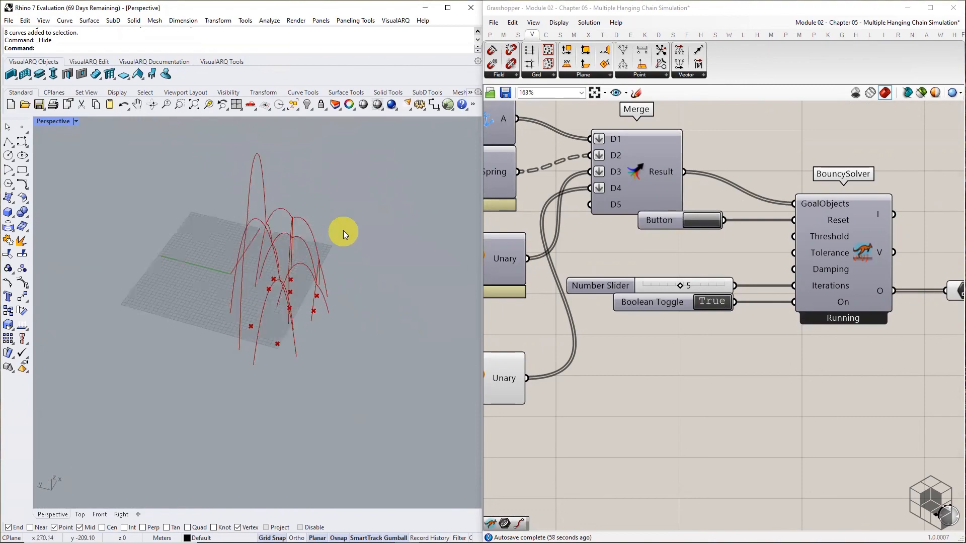